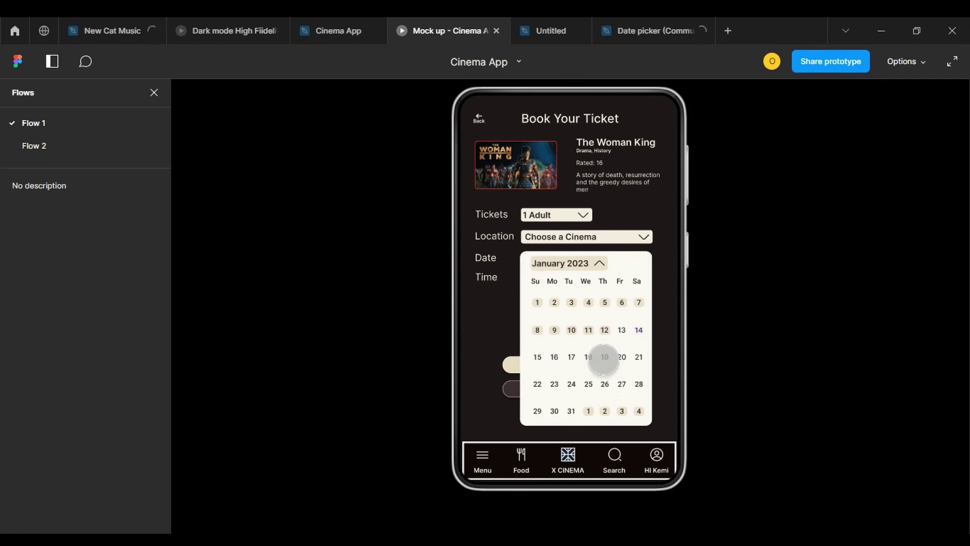
Choose 19 January 2023 in the ticket booking prototype and display the Calendar component's prototype connections in the Cinema App file
{"action": "left_click", "coordinate": [604, 359]}
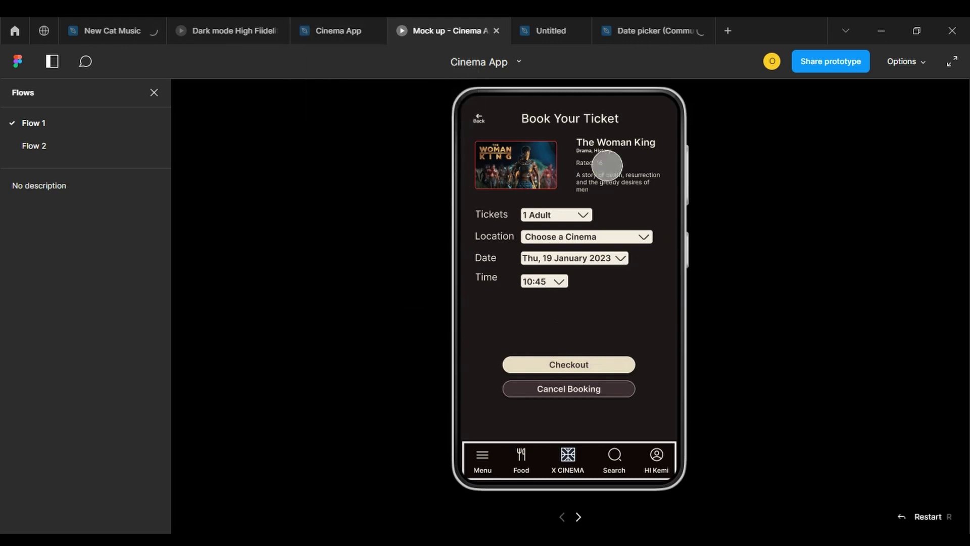
{"action": "left_click", "coordinate": [338, 31]}
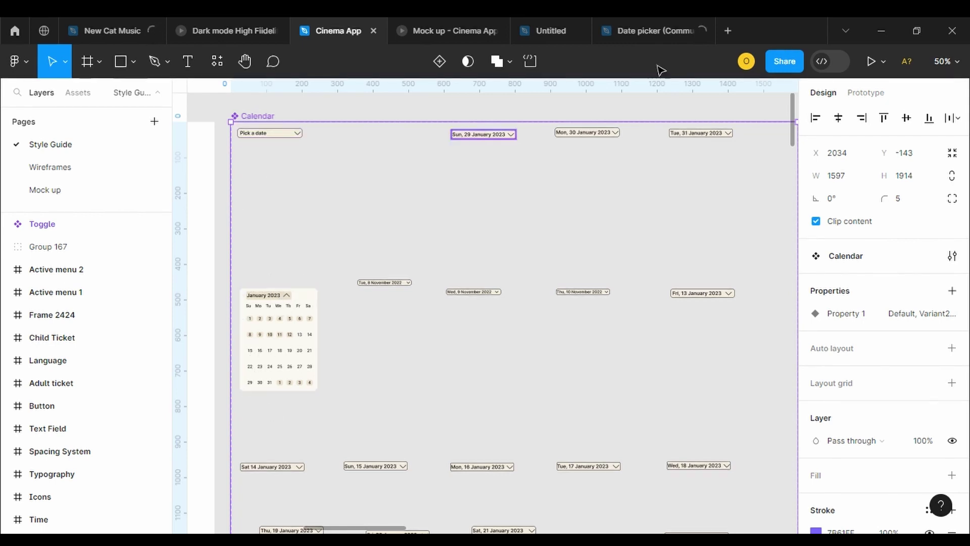
{"action": "left_click", "coordinate": [864, 93]}
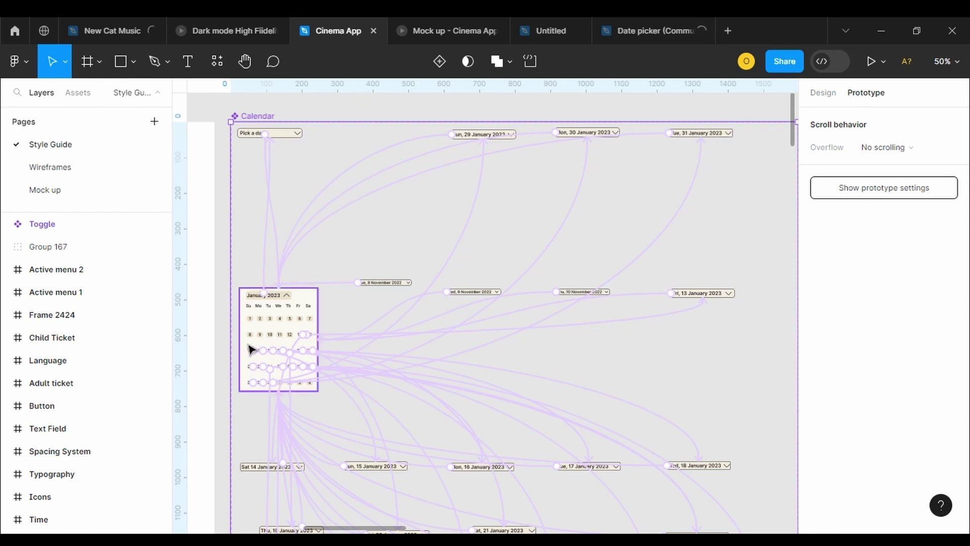
{"action": "mouse_move", "coordinate": [498, 45]}
{"action": "mouse_move", "coordinate": [690, 19]}
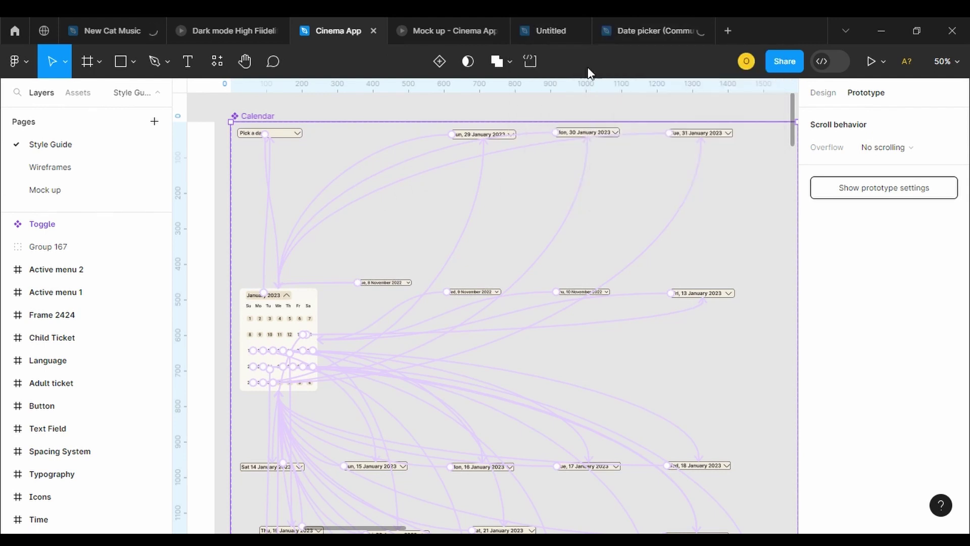
Search the Figma Community for "date picker" and open the Date picker file's resource page
{"action": "left_click", "coordinate": [642, 32]}
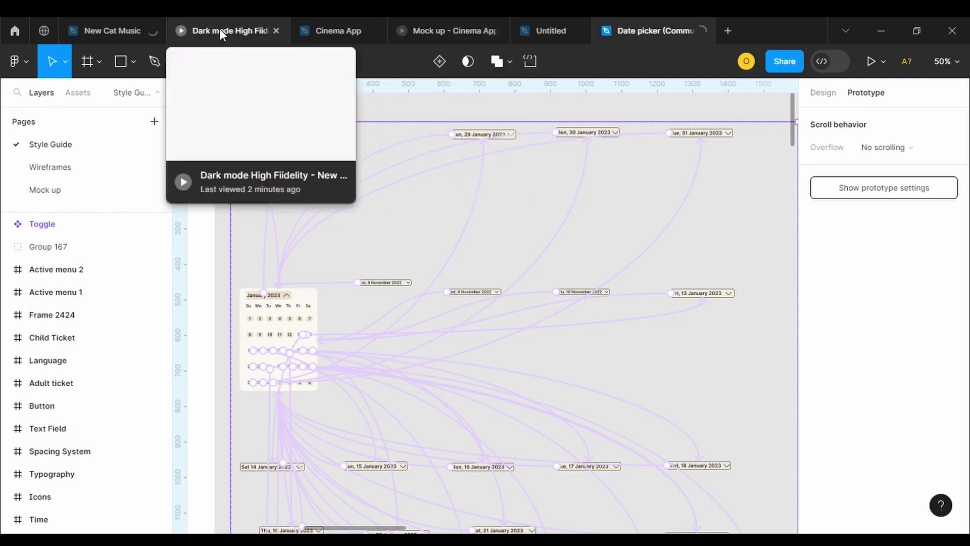
{"action": "left_click", "coordinate": [19, 32]}
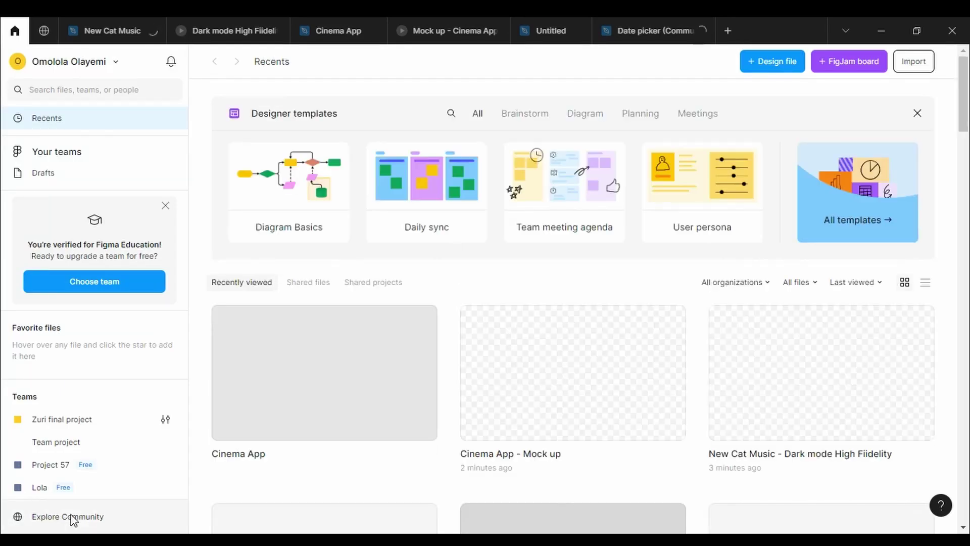
{"action": "left_click", "coordinate": [71, 518]}
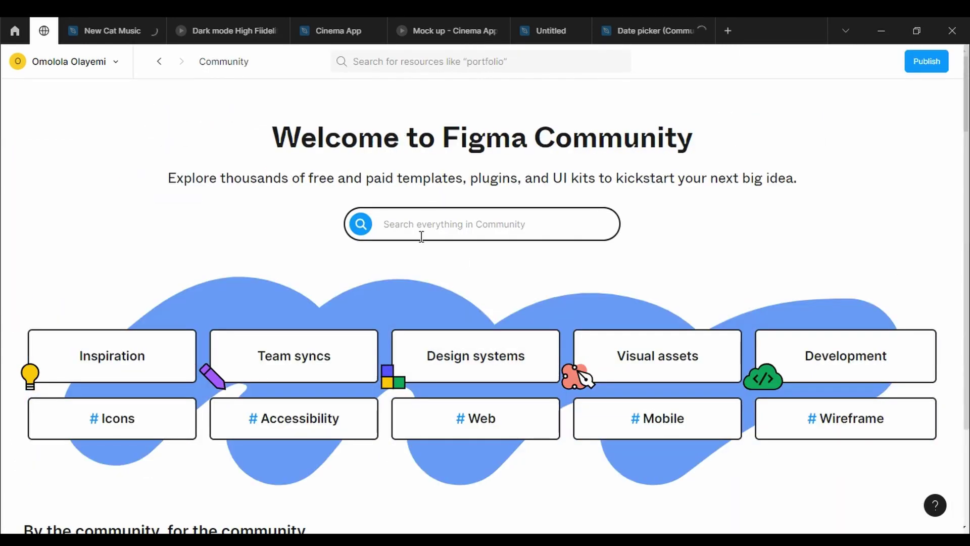
{"action": "left_click", "coordinate": [421, 235]}
{"action": "type", "text": "date"}
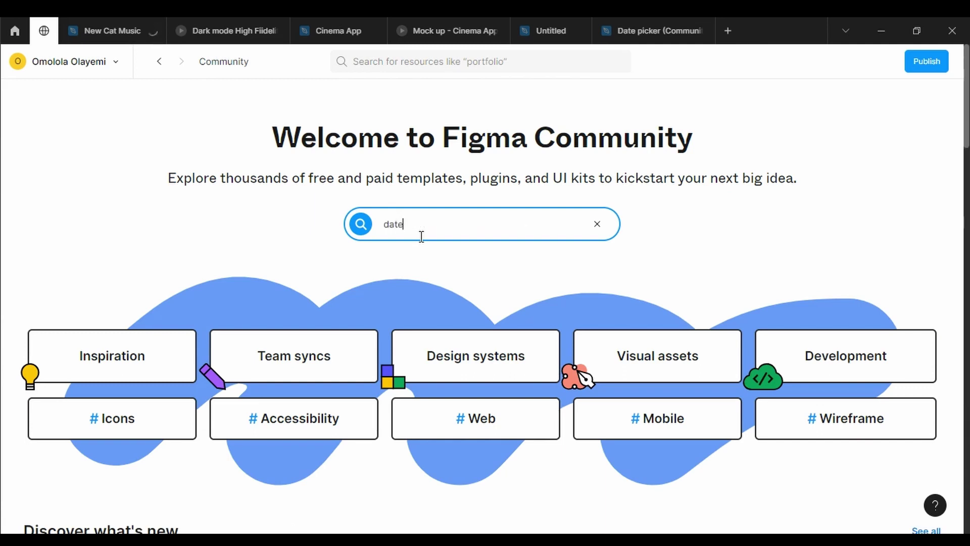
{"action": "type", "text": " picker"}
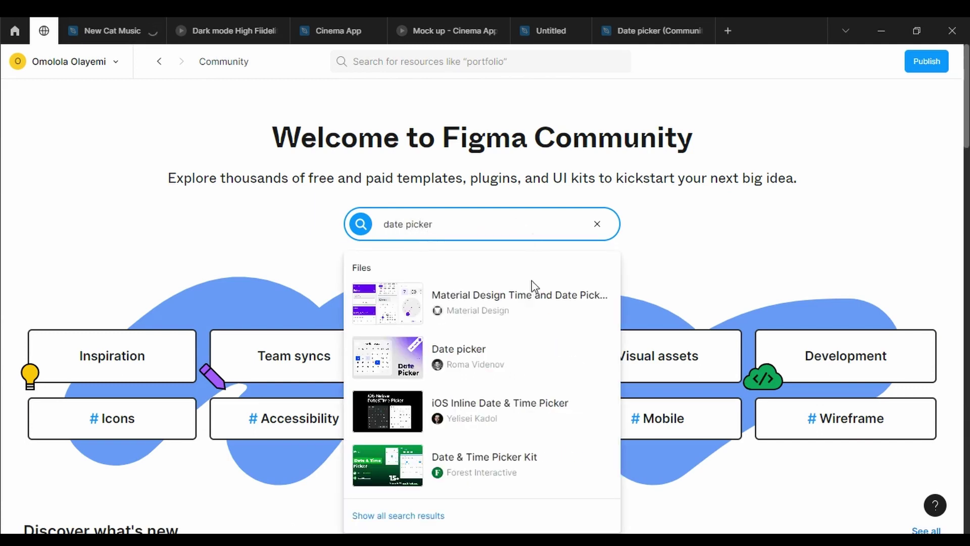
{"action": "left_click", "coordinate": [496, 360]}
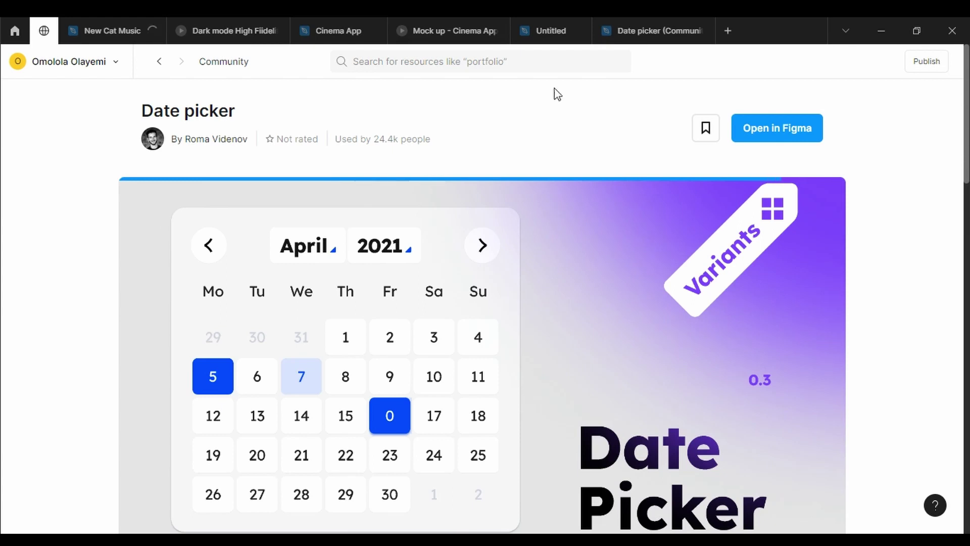
View the Date picker community file's use cases and select the January 2023 calendar in the Untitled file
{"action": "left_click", "coordinate": [644, 30]}
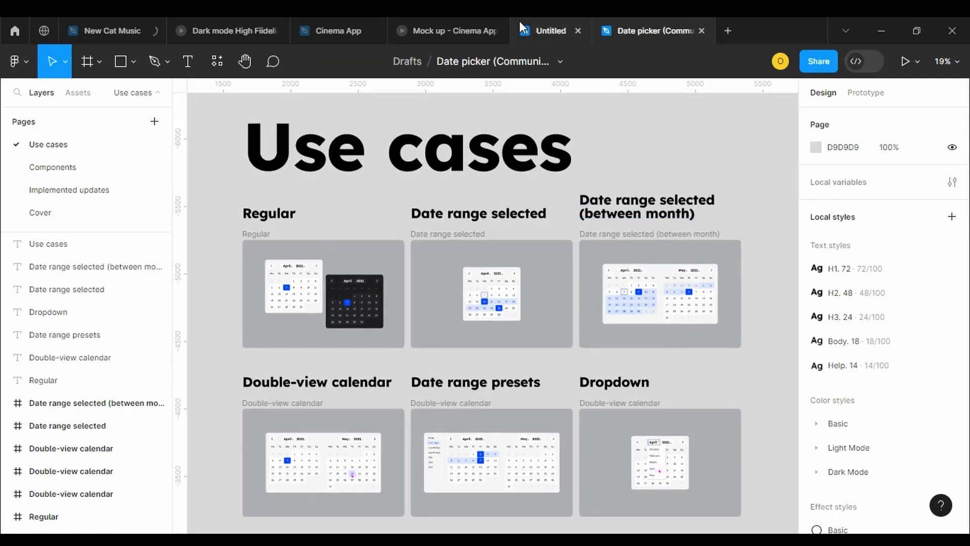
{"action": "left_click", "coordinate": [555, 27]}
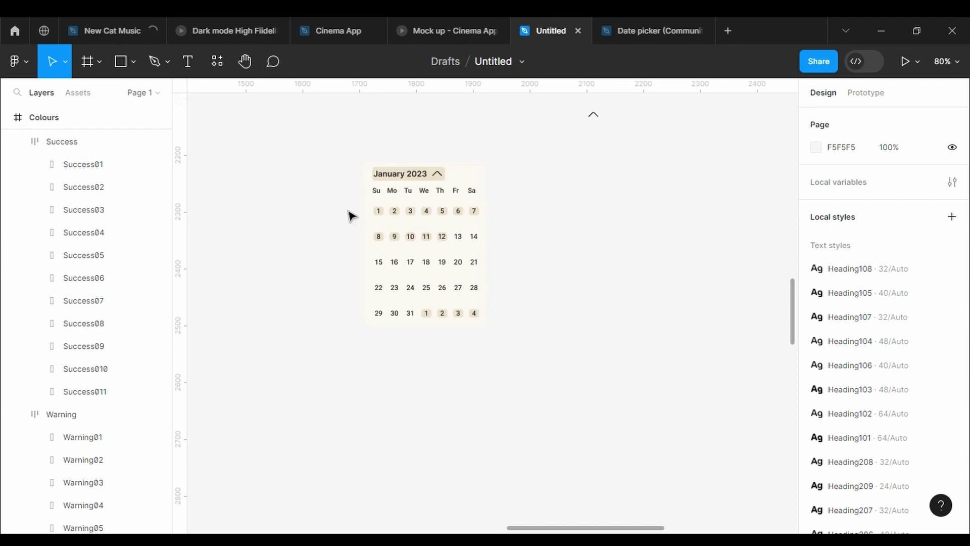
{"action": "left_click", "coordinate": [473, 182]}
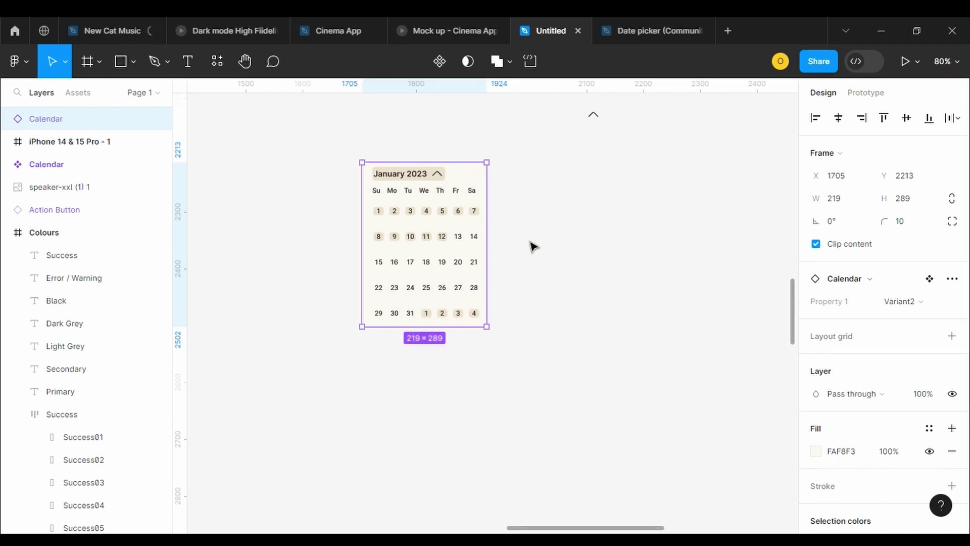
Create a 220 by 288 frame beside the existing January 2023 calendar and align its upper edge with that calendar
{"action": "key", "text": "f"}
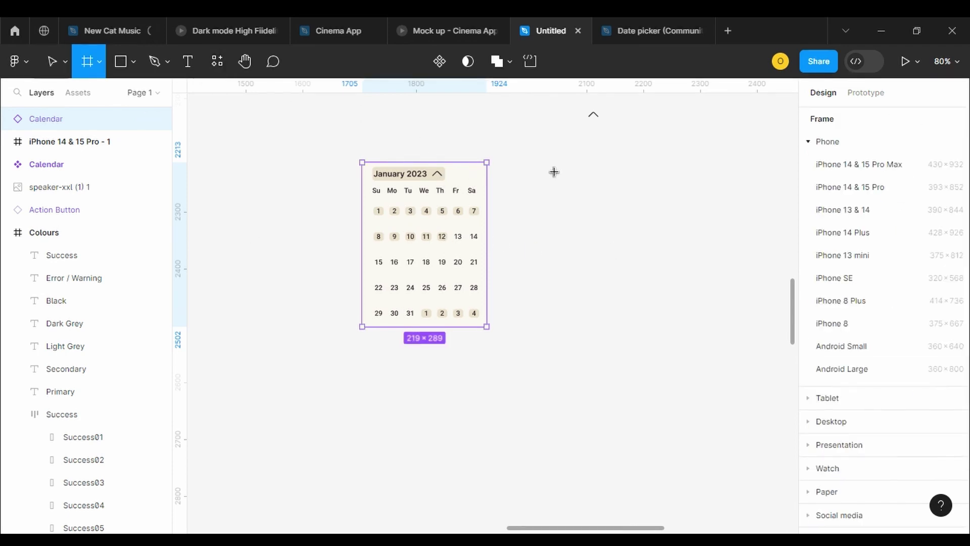
{"action": "left_click", "coordinate": [623, 180]}
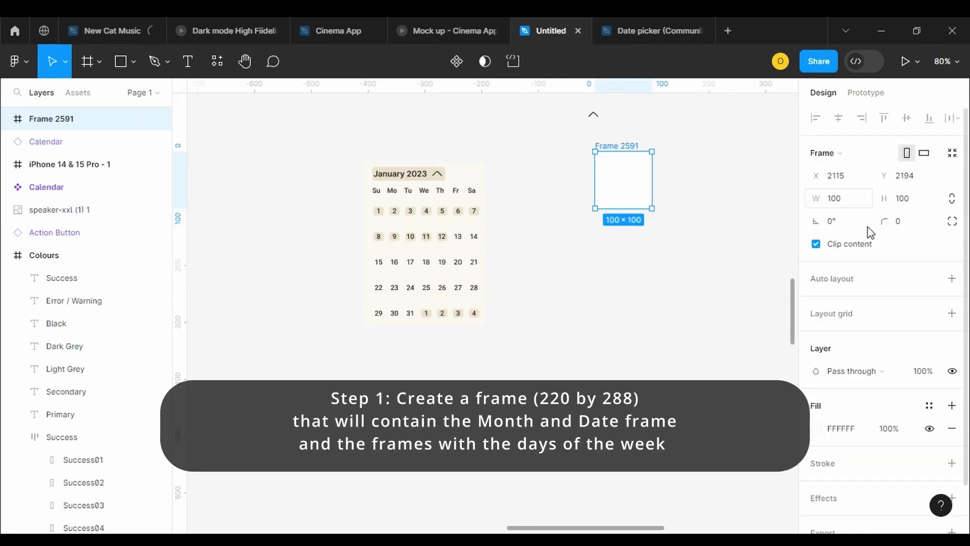
{"action": "left_click", "coordinate": [844, 200]}
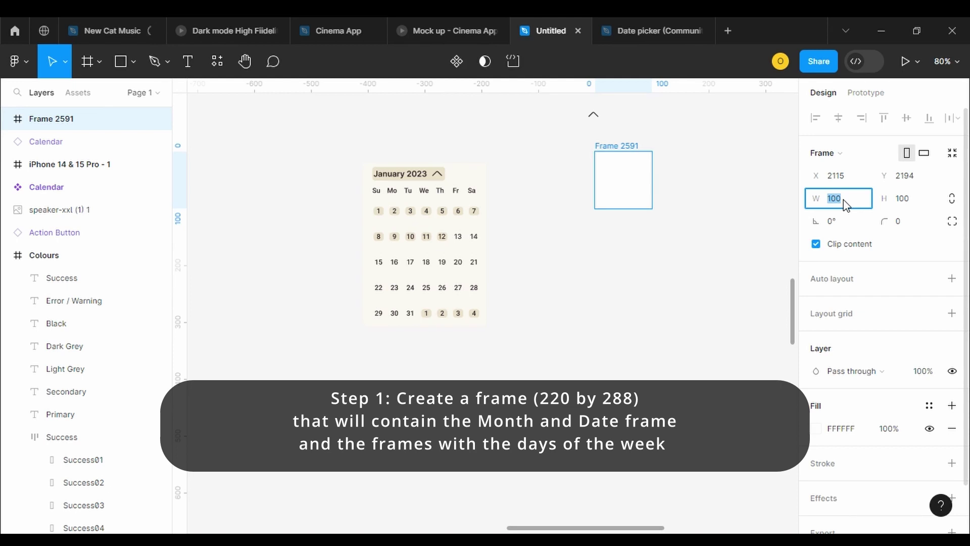
{"action": "type", "text": "220"}
{"action": "key", "text": "Tab"}
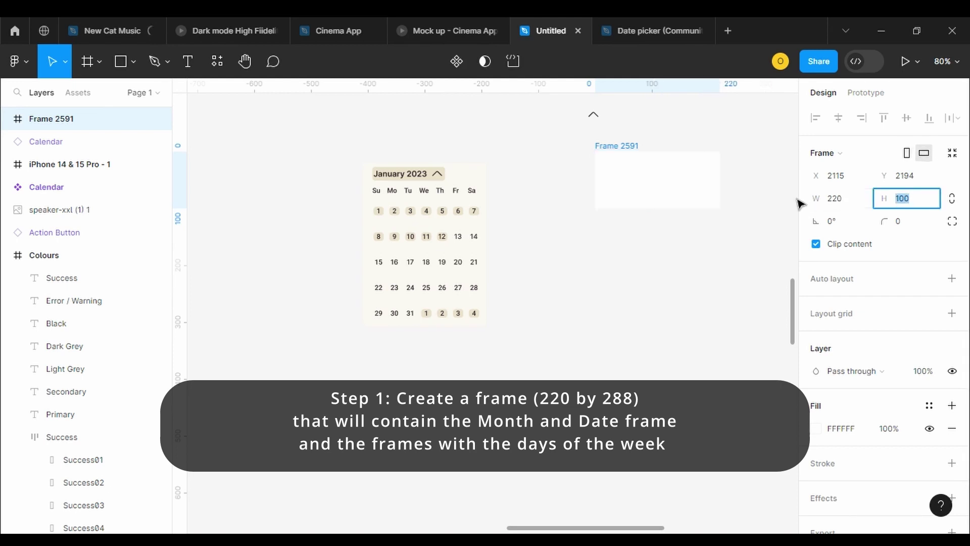
{"action": "type", "text": "288"}
{"action": "key", "text": "Return"}
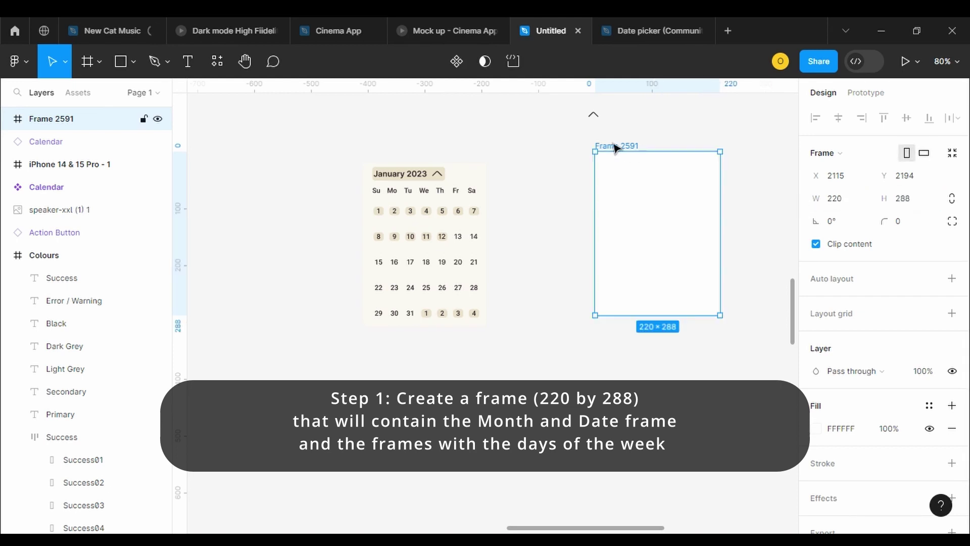
{"action": "left_click_drag", "start_coordinate": [617, 155], "coordinate": [622, 165]}
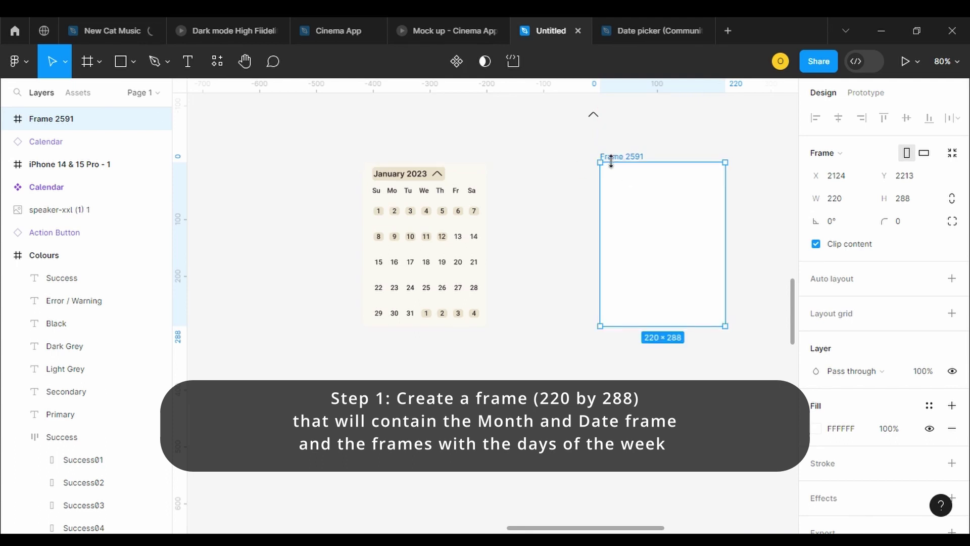
Fill the 220 by 288 frame with the Primary01 colour style and set its layer opacity to 20%
{"action": "left_click", "coordinate": [928, 412]}
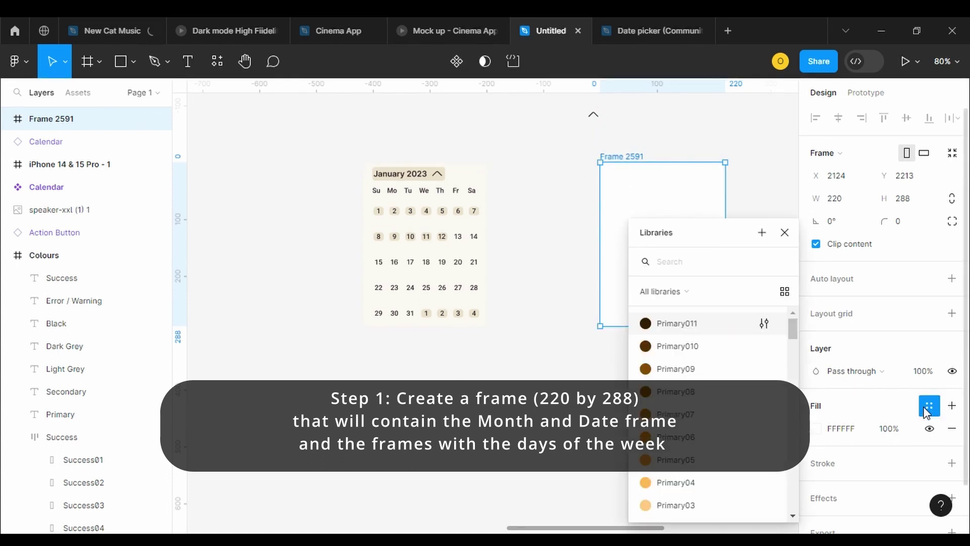
{"action": "left_click_drag", "start_coordinate": [793, 326], "coordinate": [794, 346]}
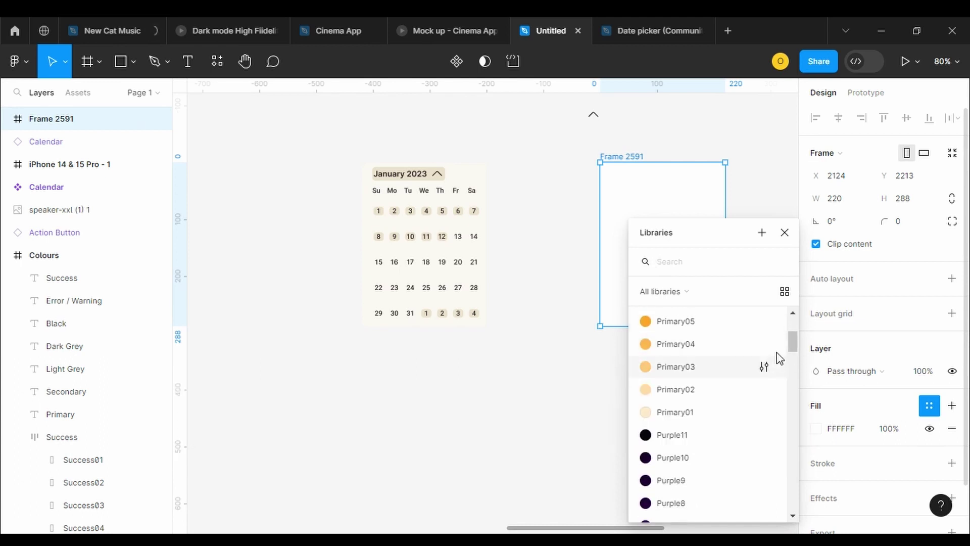
{"action": "left_click", "coordinate": [684, 413]}
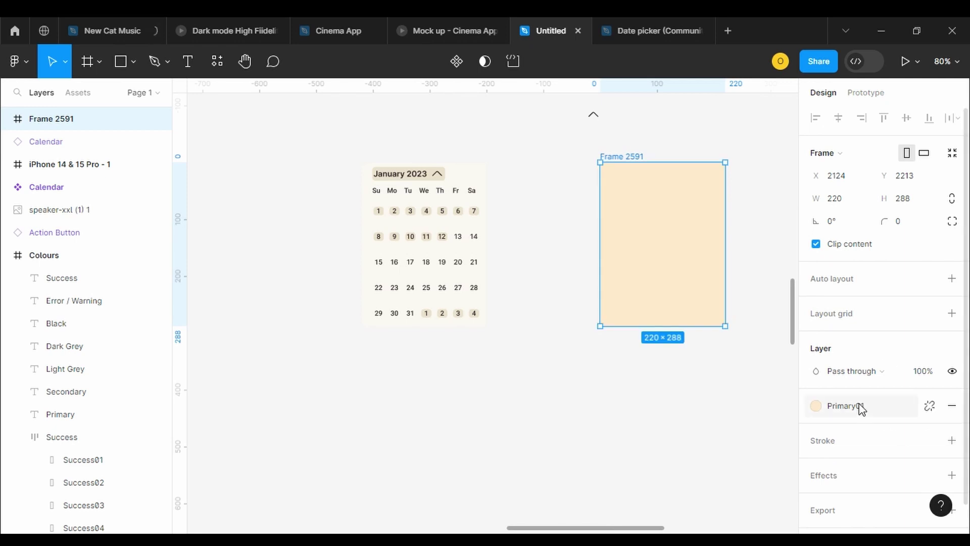
{"action": "left_click", "coordinate": [836, 410]}
{"action": "left_click", "coordinate": [921, 379]}
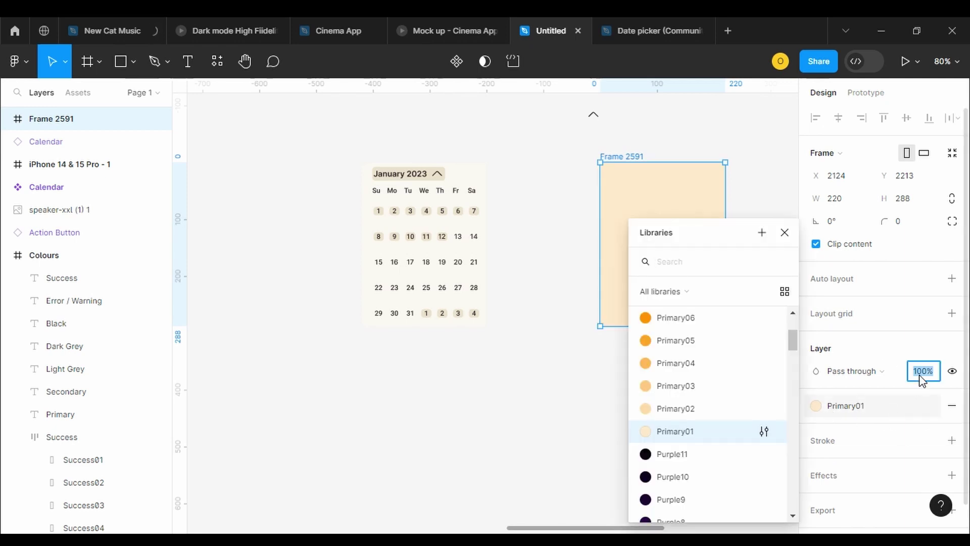
{"action": "type", "text": "50"}
{"action": "key", "text": "Return"}
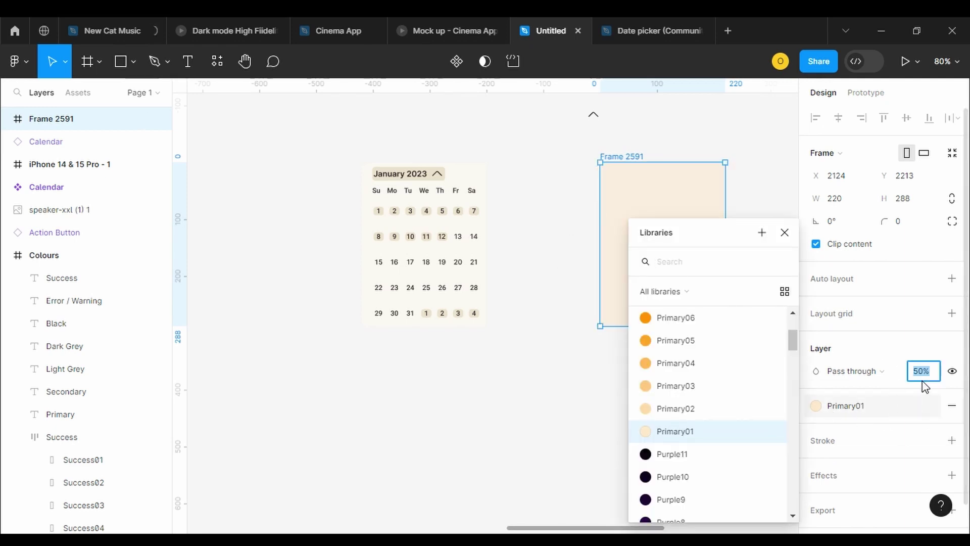
{"action": "type", "text": "20"}
{"action": "key", "text": "Return"}
Set the calendar frame's corner radius to 10
{"action": "left_click", "coordinate": [889, 221]}
{"action": "type", "text": "10"}
{"action": "key", "text": "Return"}
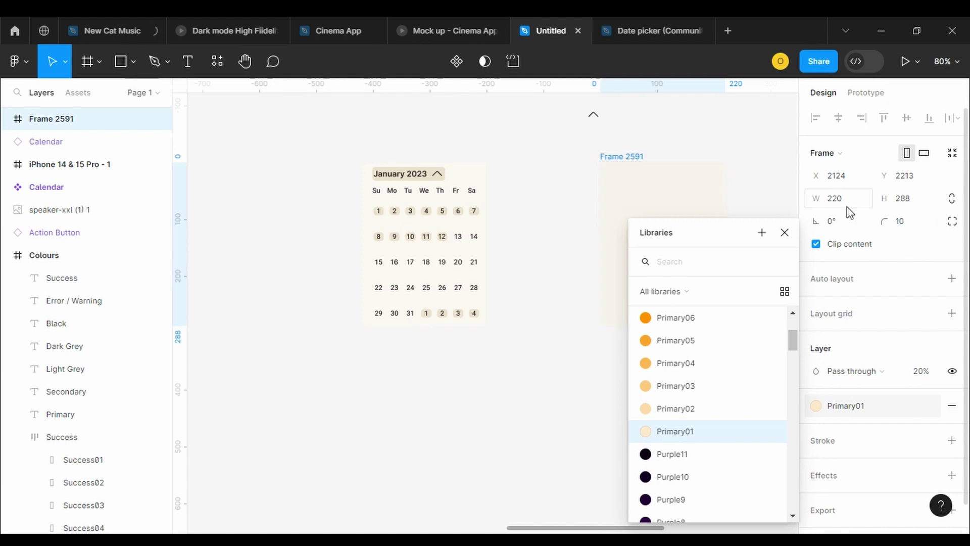
{"action": "left_click", "coordinate": [697, 143]}
{"action": "left_click", "coordinate": [665, 217]}
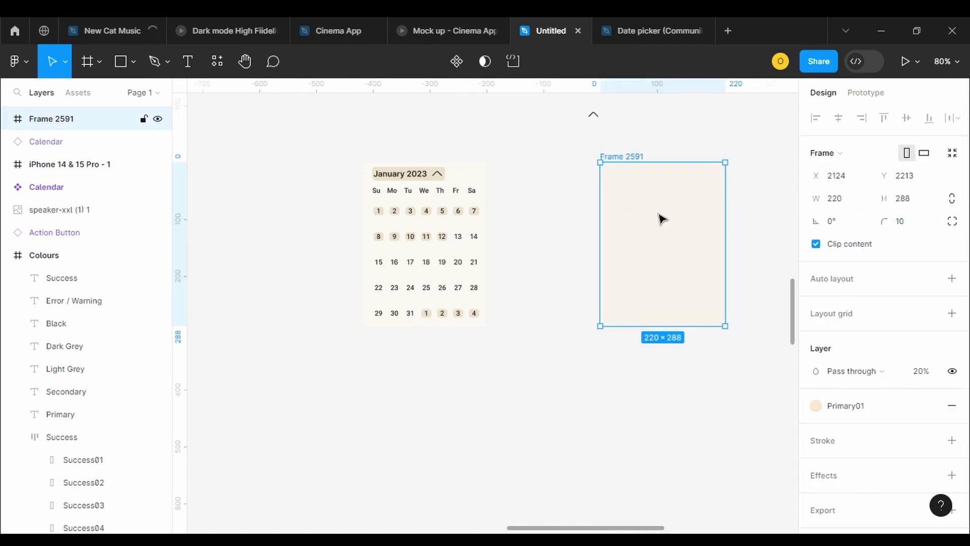
Add a nested frame at the upper-left corner of the calendar frame and set its height to 24
{"action": "left_click", "coordinate": [91, 60]}
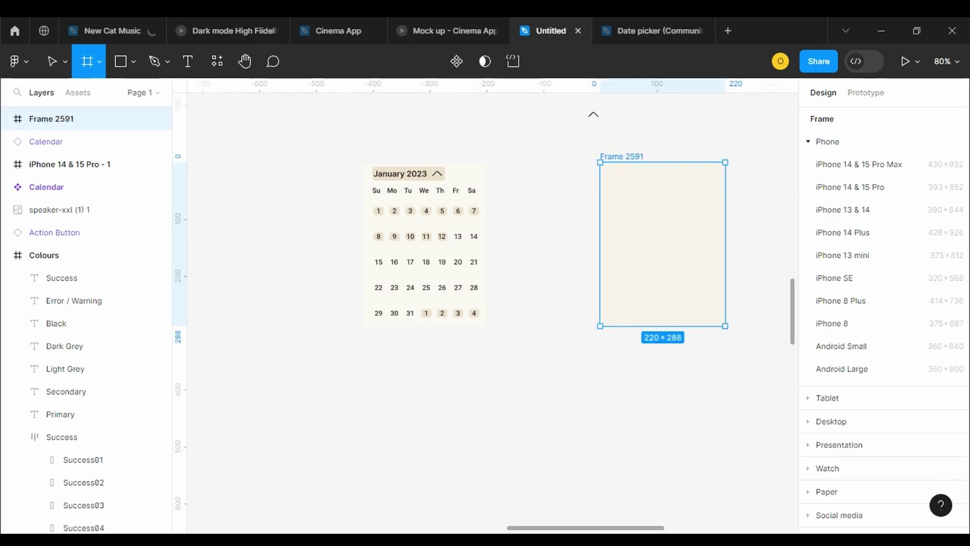
{"action": "left_click", "coordinate": [611, 175]}
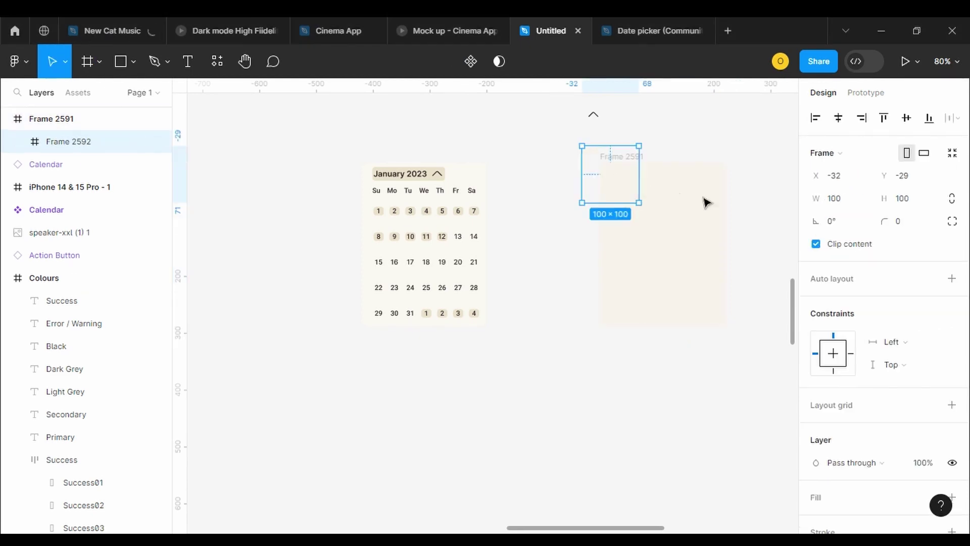
{"action": "left_click", "coordinate": [839, 200]}
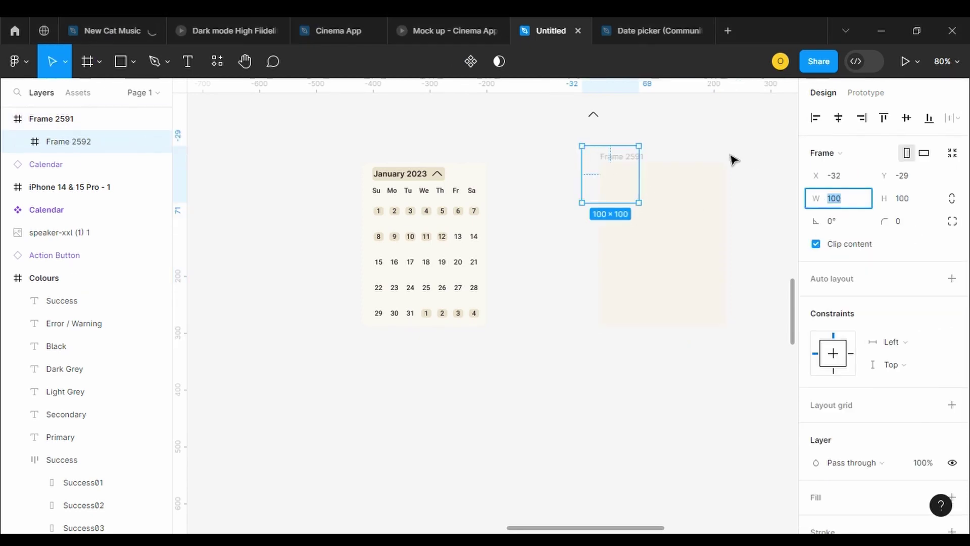
{"action": "left_click", "coordinate": [909, 207]}
{"action": "type", "text": "40"}
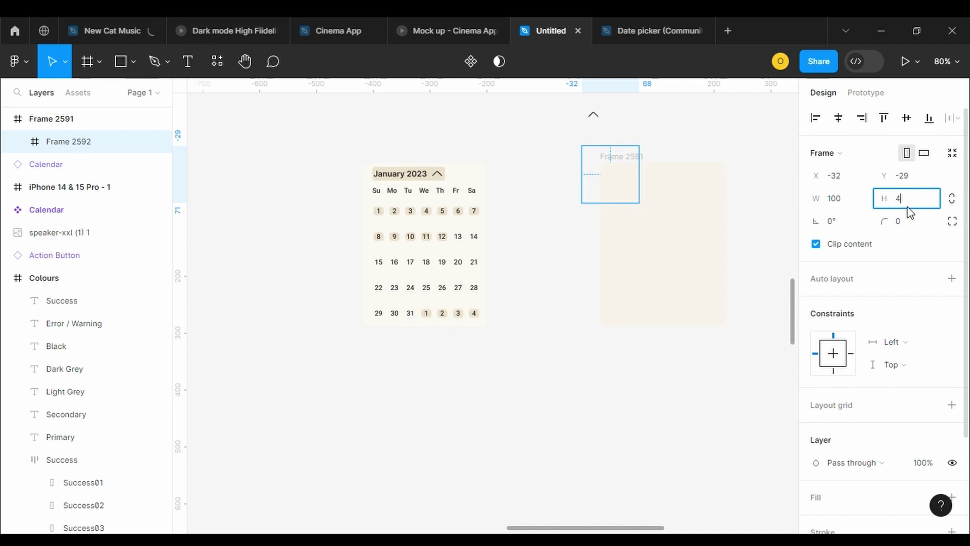
{"action": "key", "text": "Return"}
{"action": "left_click", "coordinate": [921, 207]}
{"action": "type", "text": "2"}
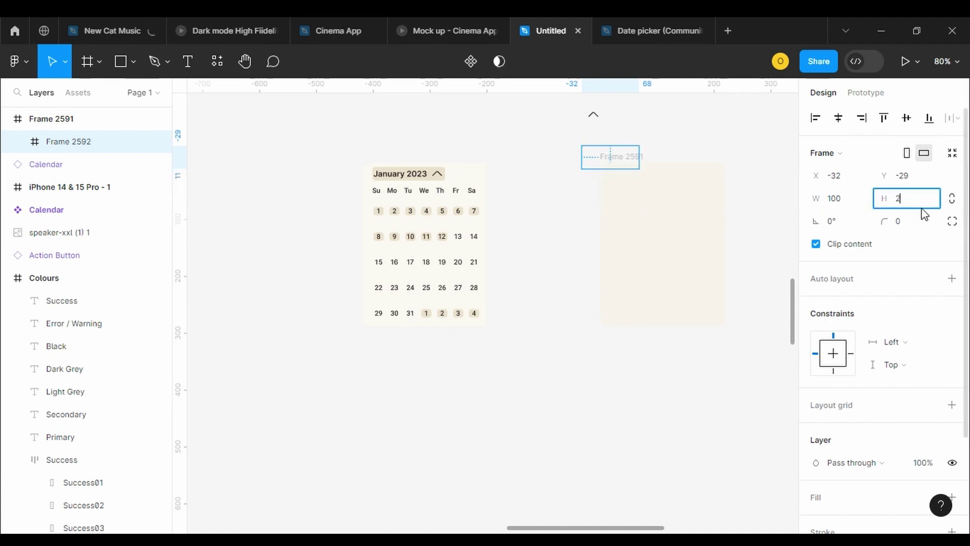
{"action": "type", "text": "8"}
{"action": "key", "text": "Return"}
{"action": "left_click", "coordinate": [918, 212]}
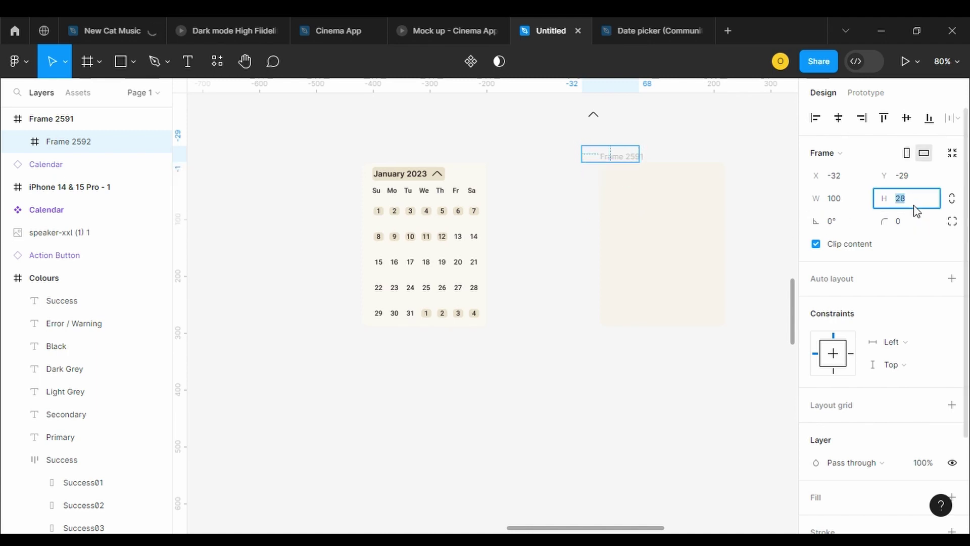
{"action": "type", "text": "24"}
{"action": "key", "text": "Return"}
Set the nested frame's width to 120 and move it inside the calendar frame to X 10, Y 30
{"action": "left_click", "coordinate": [853, 205]}
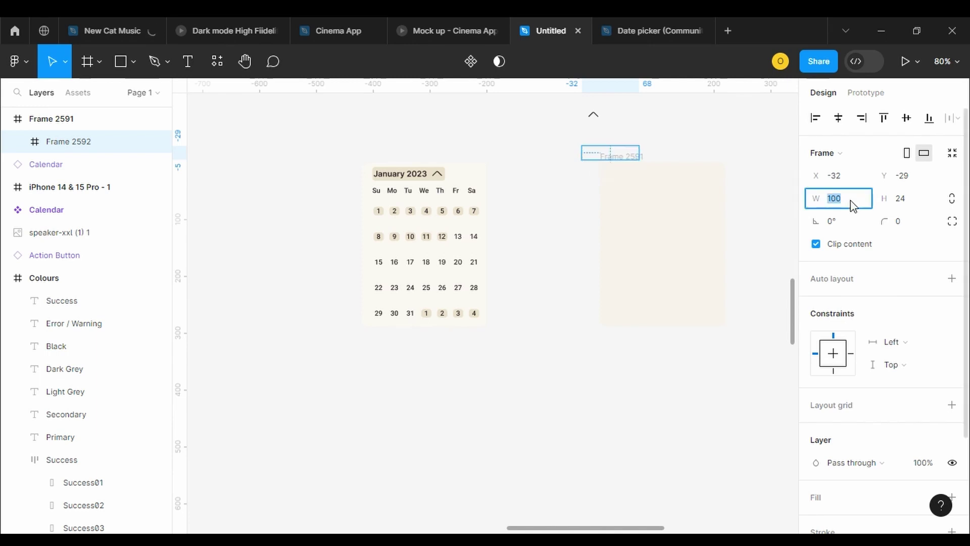
{"action": "type", "text": "280"}
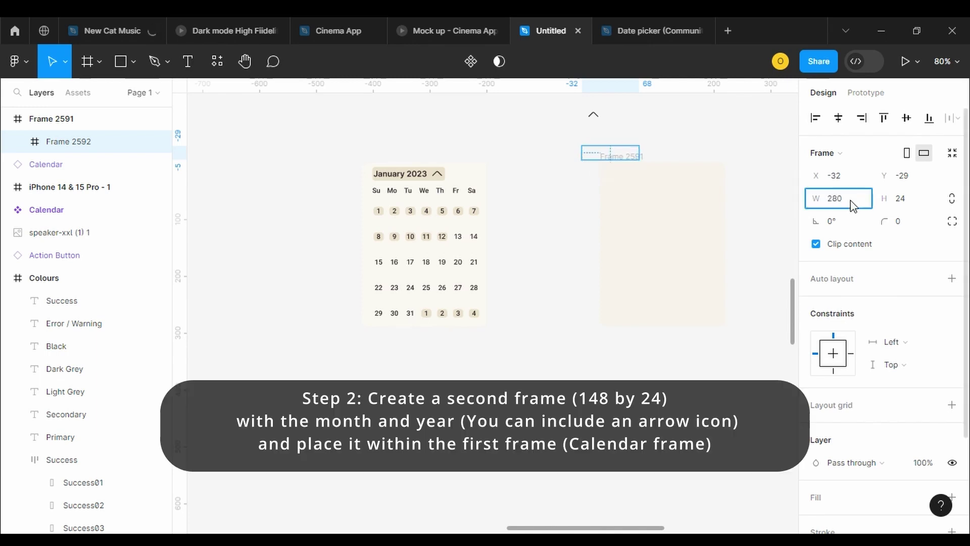
{"action": "key", "text": "Return"}
{"action": "left_click", "coordinate": [853, 201]}
{"action": "type", "text": "120"}
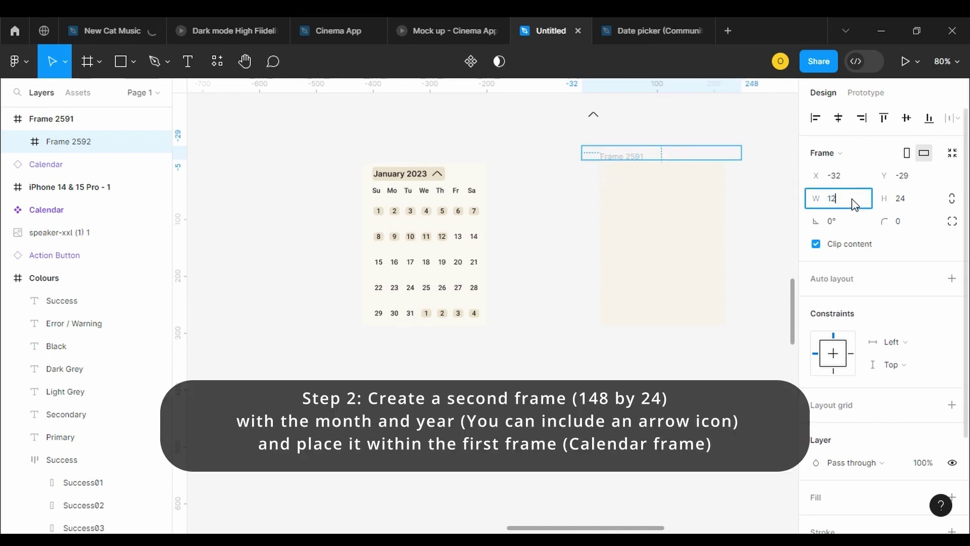
{"action": "key", "text": "Return"}
{"action": "left_click_drag", "start_coordinate": [595, 159], "coordinate": [619, 193]}
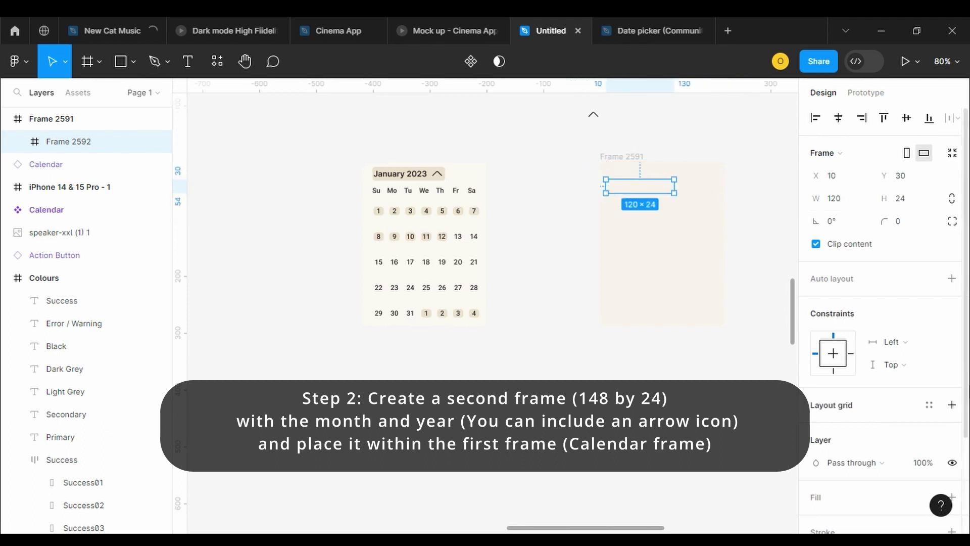
Fill the nested frame with the Primary04 colour style
{"action": "scroll", "coordinate": [890, 329], "scroll_direction": "down", "scroll_amount": 3}
{"action": "left_click", "coordinate": [932, 378]}
{"action": "left_click", "coordinate": [683, 503]}
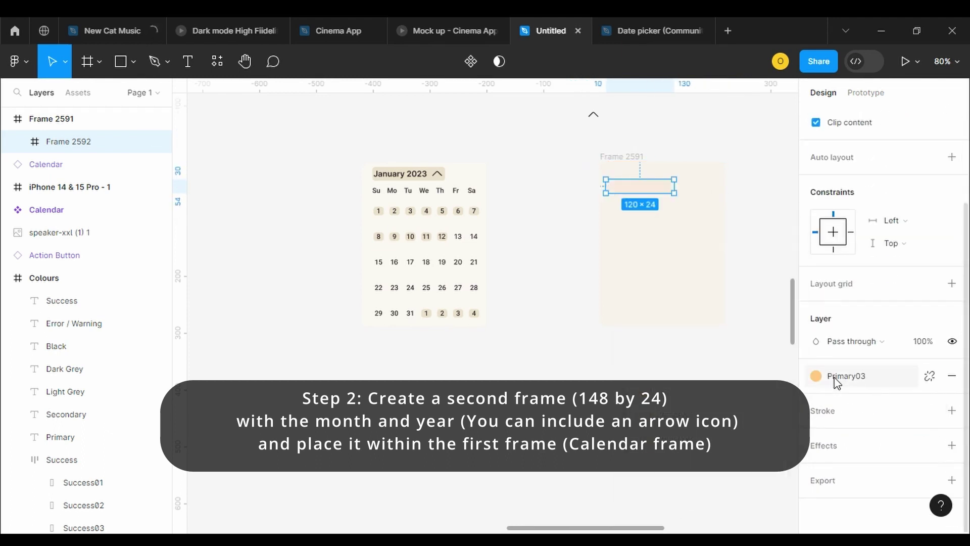
{"action": "left_click", "coordinate": [832, 378]}
{"action": "left_click", "coordinate": [678, 409]}
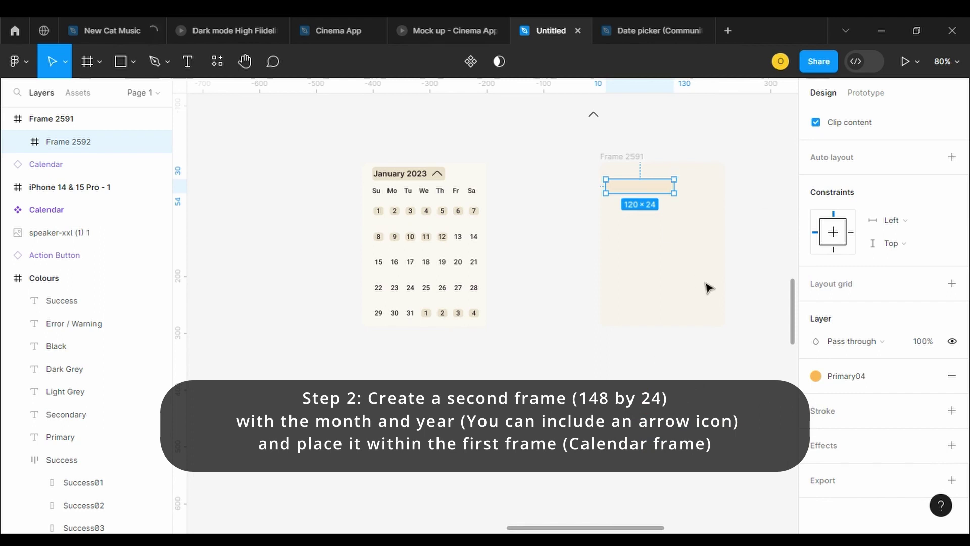
Detach the colour style from the outer calendar frame's fill and change the fill to pale yellow FFFACB
{"action": "left_click", "coordinate": [626, 155]}
{"action": "left_click", "coordinate": [930, 295]}
{"action": "left_click", "coordinate": [816, 318]}
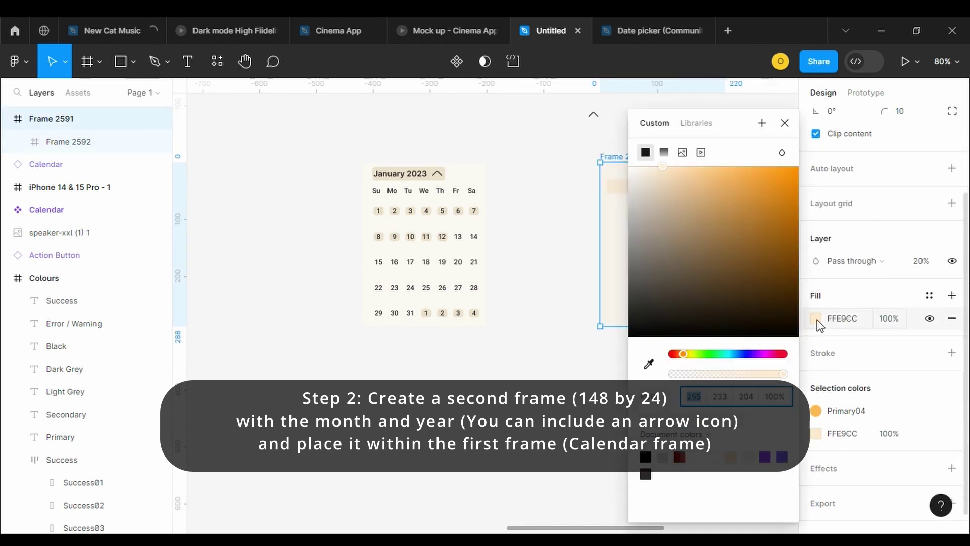
{"action": "key", "text": "Tab"}
{"action": "type", "text": "255"}
{"action": "key", "text": "Tab"}
{"action": "type", "text": "255"}
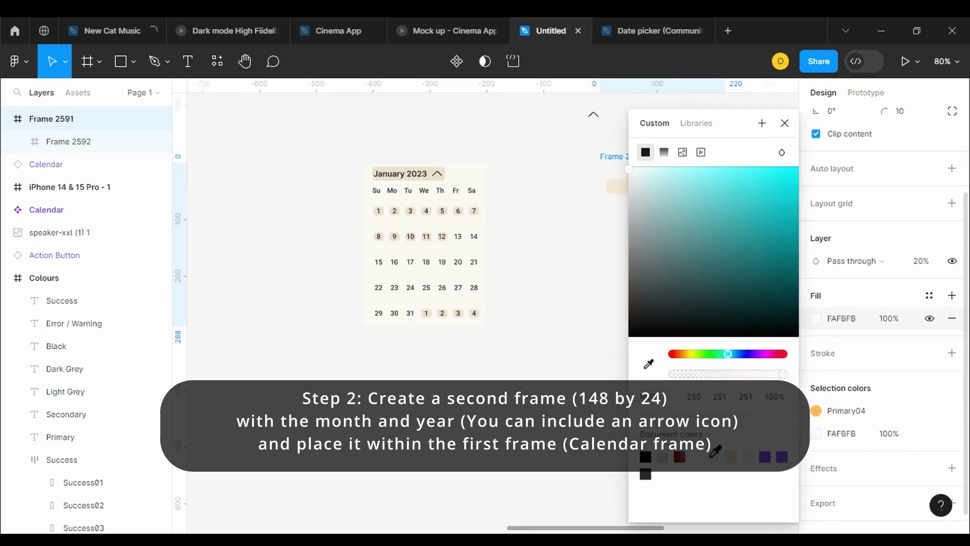
{"action": "key", "text": "Return"}
{"action": "key", "text": "ctrl+z"}
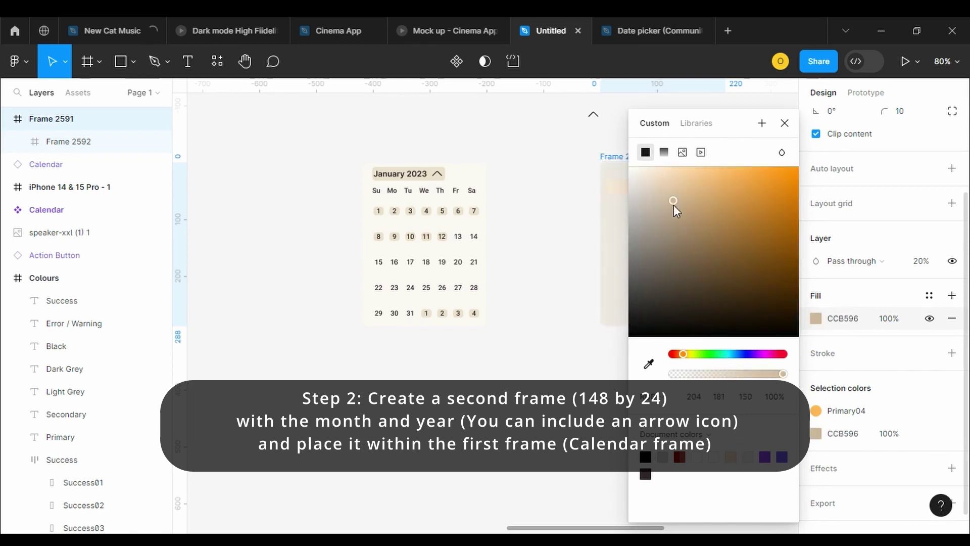
{"action": "left_click_drag", "start_coordinate": [681, 353], "coordinate": [690, 354]}
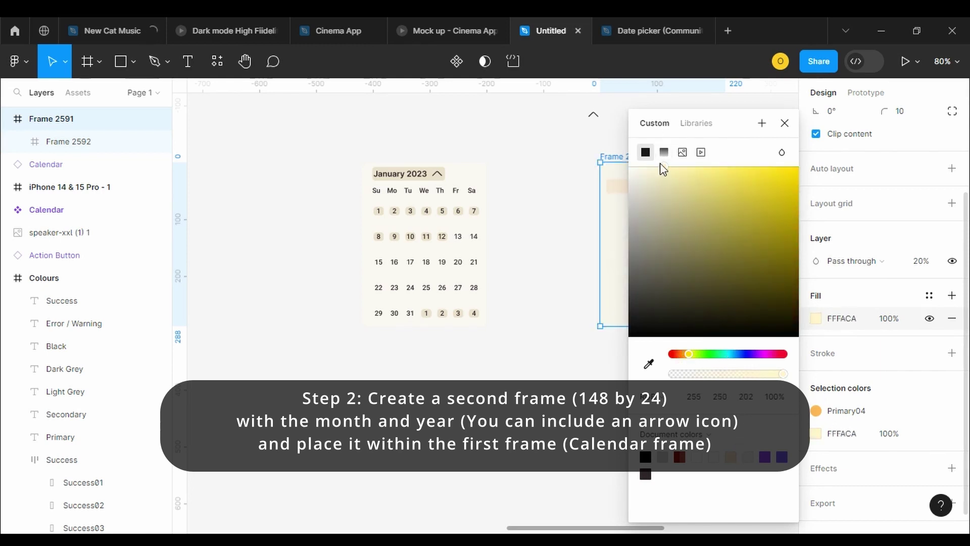
Set the outer calendar frame's fill to FFFFFF
{"action": "left_click", "coordinate": [842, 319]}
{"action": "type", "text": "FFFFFF"}
{"action": "key", "text": "Return"}
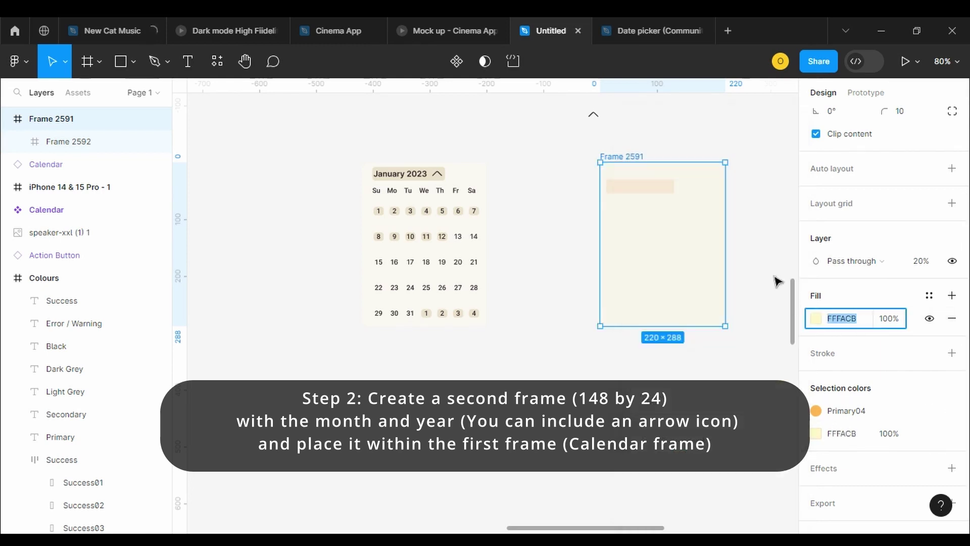
{"action": "left_click", "coordinate": [597, 157]}
{"action": "left_click", "coordinate": [684, 225]}
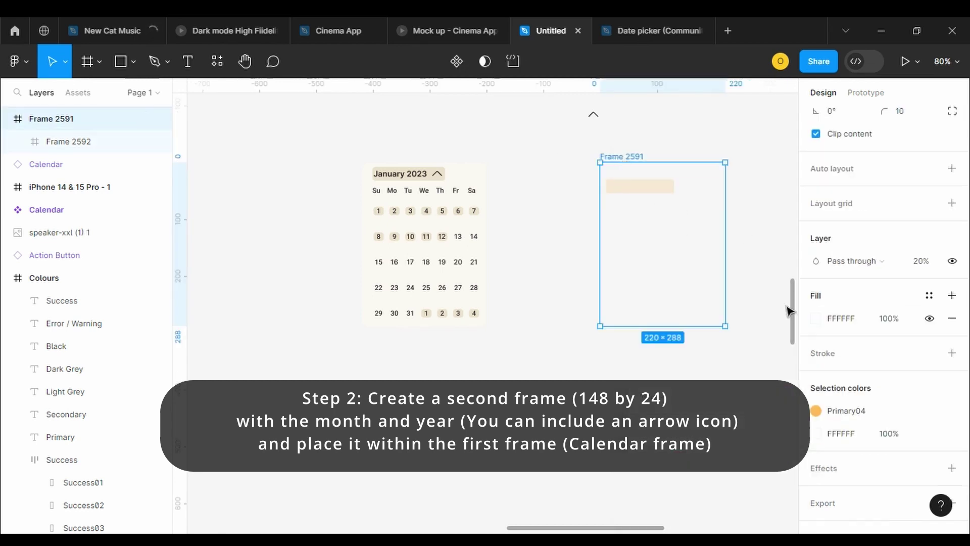
Inspect the background fill colour of the January 2023 calendar
{"action": "left_click", "coordinate": [472, 180]}
{"action": "left_click", "coordinate": [930, 411]}
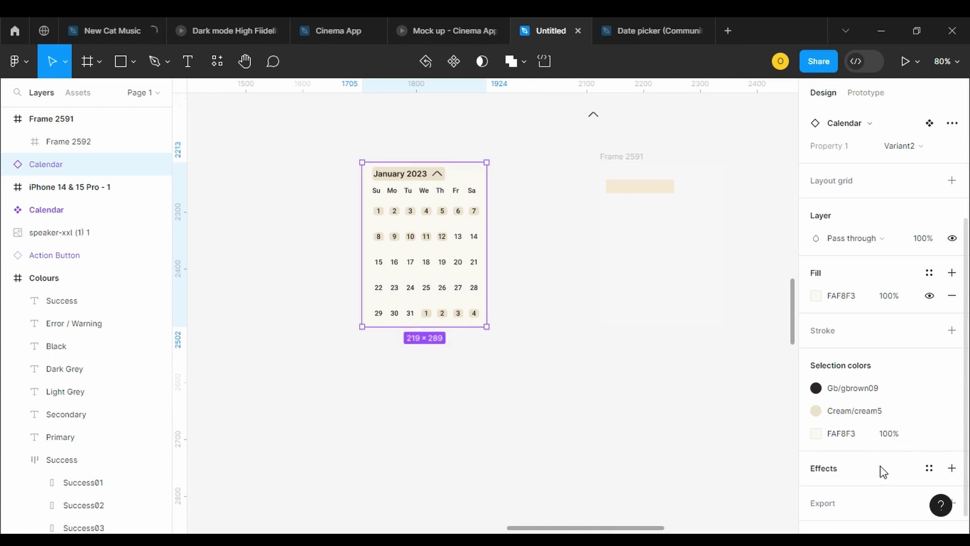
{"action": "left_click", "coordinate": [843, 433]}
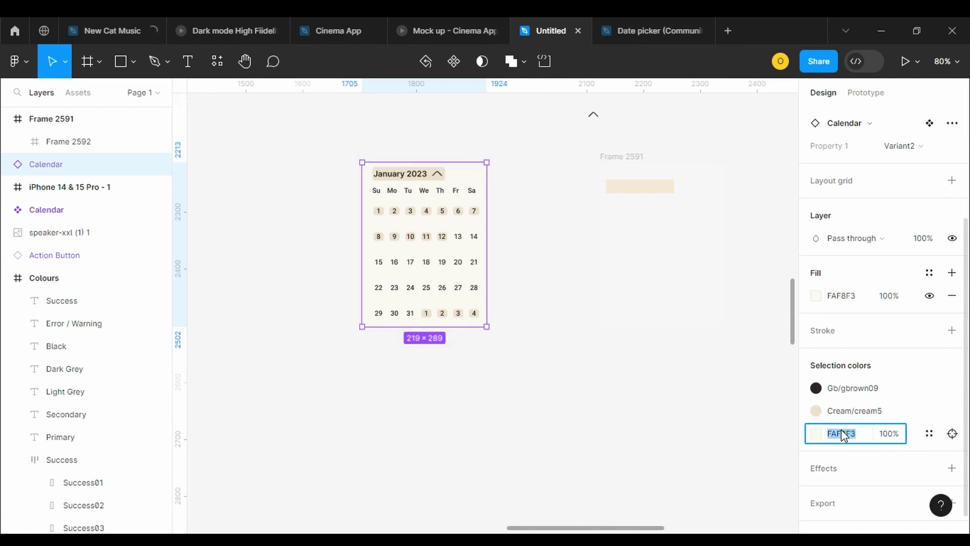
Set the outer calendar frame's layer opacity to 100%
{"action": "left_click", "coordinate": [613, 156]}
{"action": "left_click", "coordinate": [847, 301]}
{"action": "left_click", "coordinate": [925, 239]}
{"action": "type", "text": "100"}
{"action": "key", "text": "Return"}
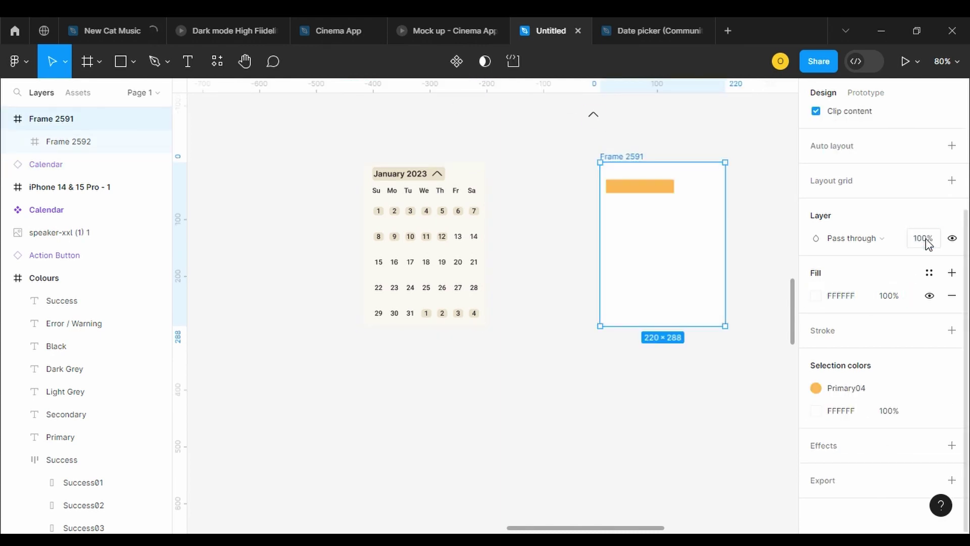
Change the outer calendar frame's fill to a custom very pale yellow
{"action": "left_click", "coordinate": [859, 298]}
{"action": "left_click", "coordinate": [815, 295]}
{"action": "left_click", "coordinate": [688, 355]}
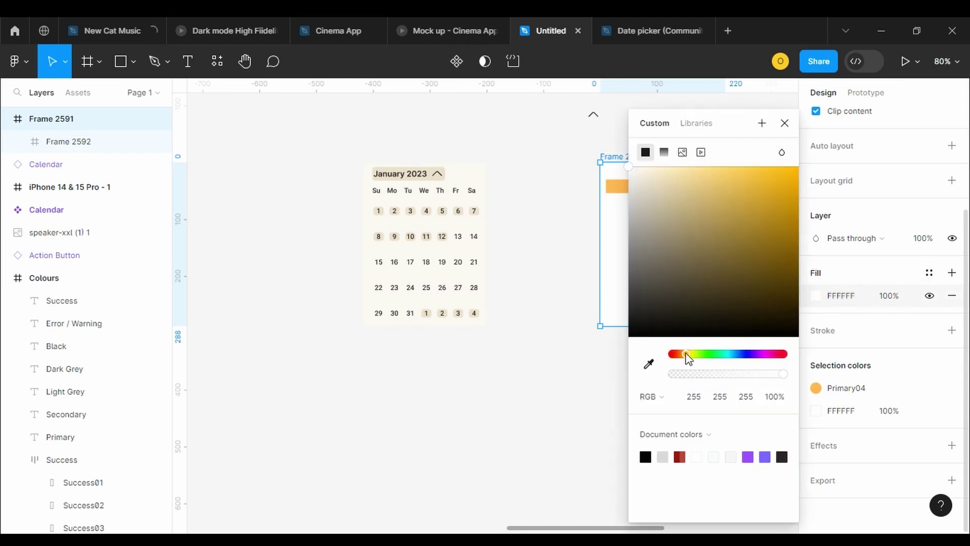
{"action": "left_click_drag", "start_coordinate": [636, 180], "coordinate": [644, 172]}
Fill the nested month-and-year frame with the Primary02 colour style
{"action": "left_click", "coordinate": [651, 188]}
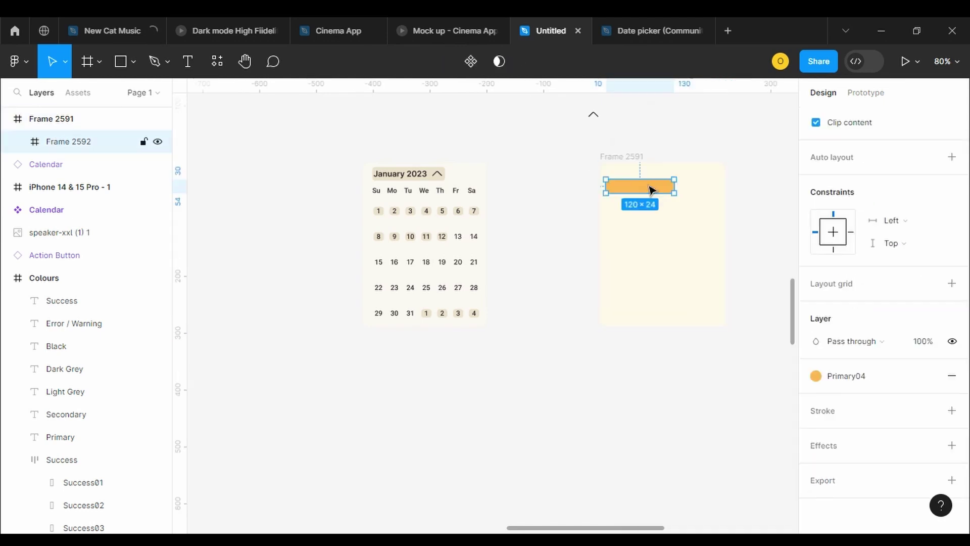
{"action": "left_click", "coordinate": [839, 377]}
{"action": "left_click", "coordinate": [693, 455]}
{"action": "left_click", "coordinate": [835, 376]}
{"action": "left_click", "coordinate": [692, 458]}
{"action": "left_click", "coordinate": [641, 196]}
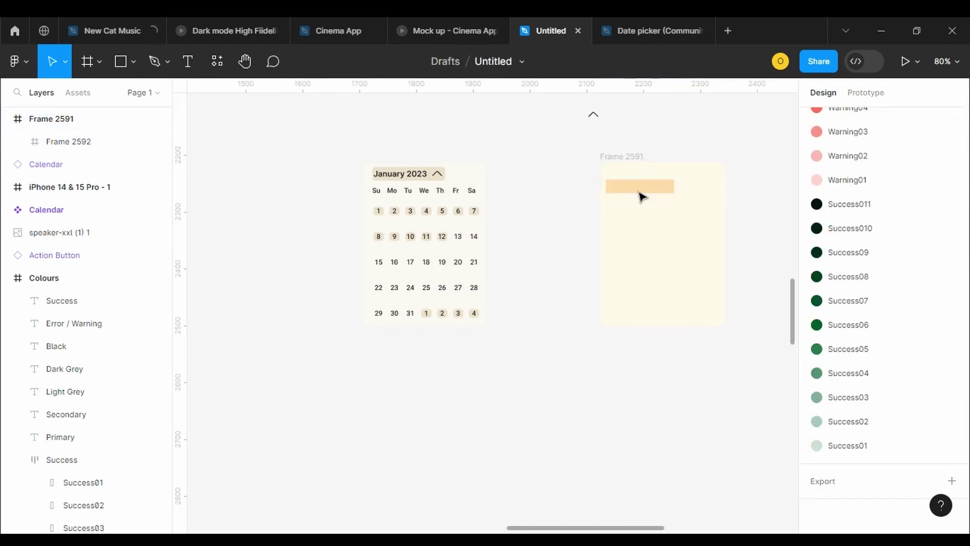
Set the nested frame's width to 148
{"action": "left_click", "coordinate": [641, 196]}
{"action": "left_click", "coordinate": [843, 201]}
{"action": "type", "text": "16"}
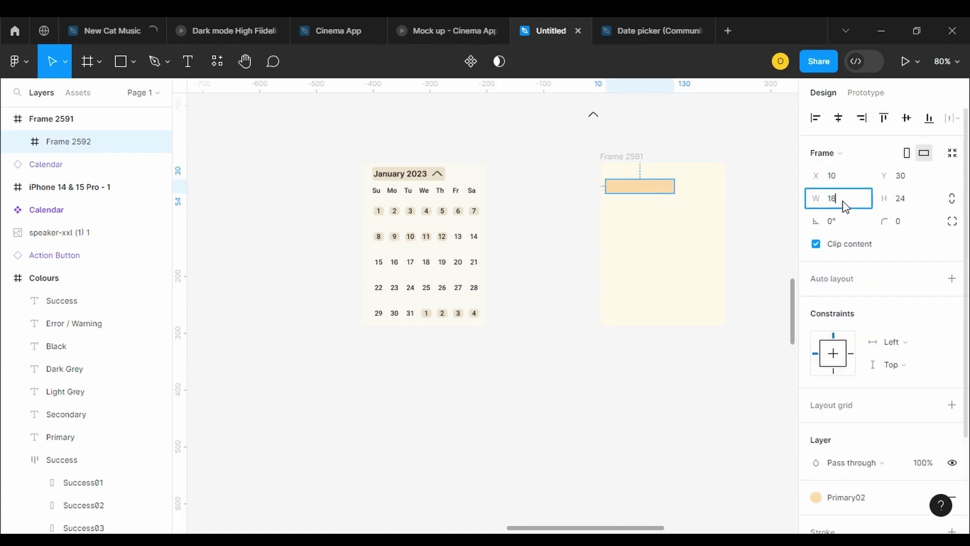
{"action": "type", "text": "0"}
{"action": "key", "text": "Return"}
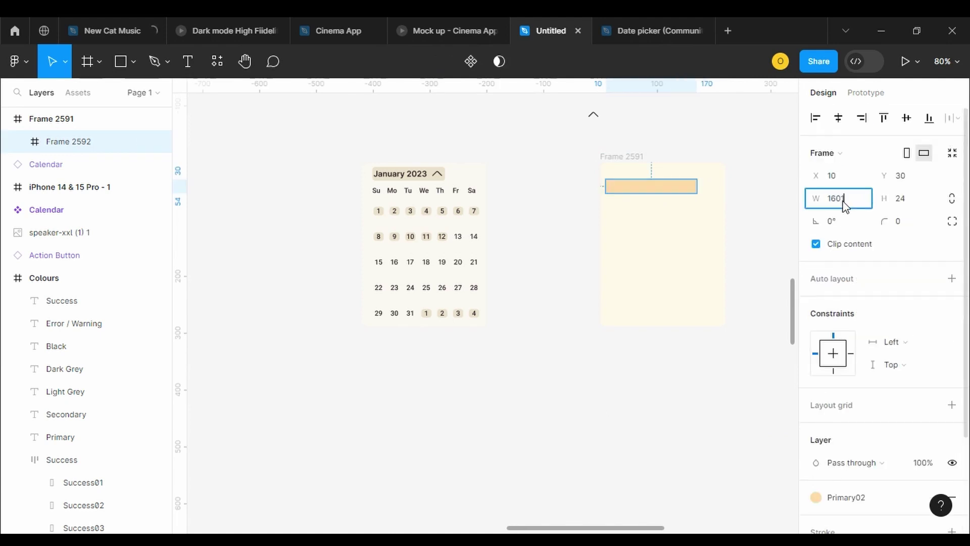
{"action": "double_click", "coordinate": [843, 202]}
{"action": "type", "text": "148"}
{"action": "key", "text": "Return"}
Give the nested frame a corner radius of 5 and position it at X 4, Y 12 in the calendar frame
{"action": "left_click", "coordinate": [909, 222]}
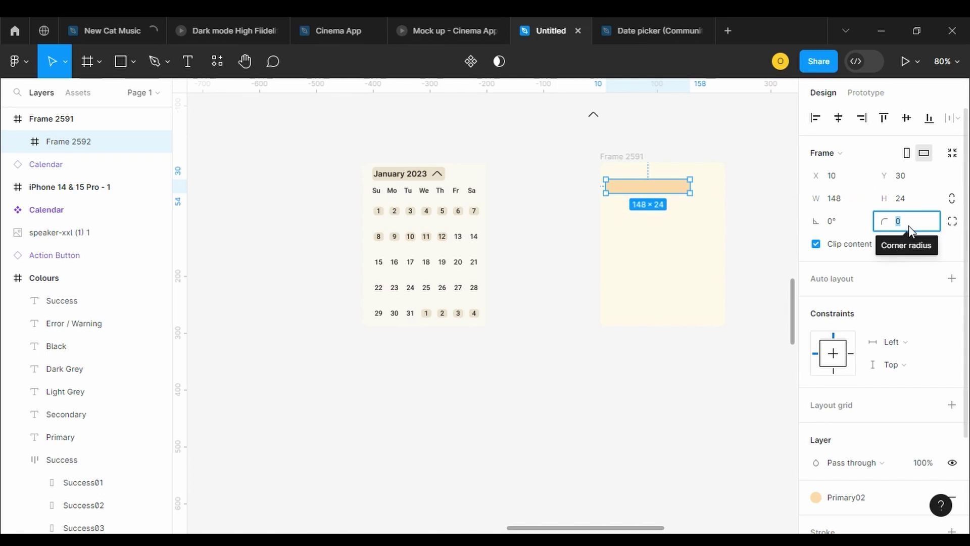
{"action": "type", "text": "5"}
{"action": "left_click", "coordinate": [840, 177]}
{"action": "type", "text": "4"}
{"action": "key", "text": "Return"}
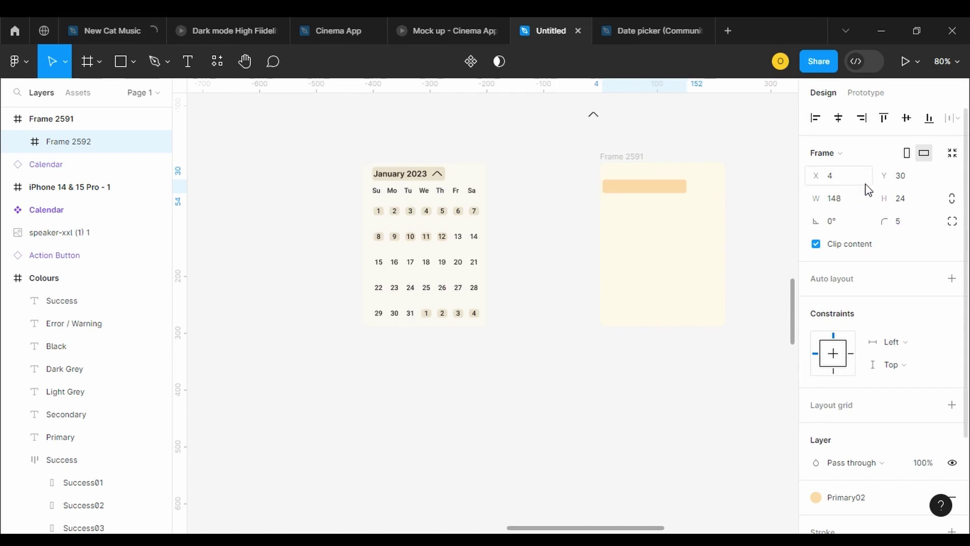
{"action": "left_click", "coordinate": [899, 177]}
{"action": "type", "text": "8"}
{"action": "key", "text": "Return"}
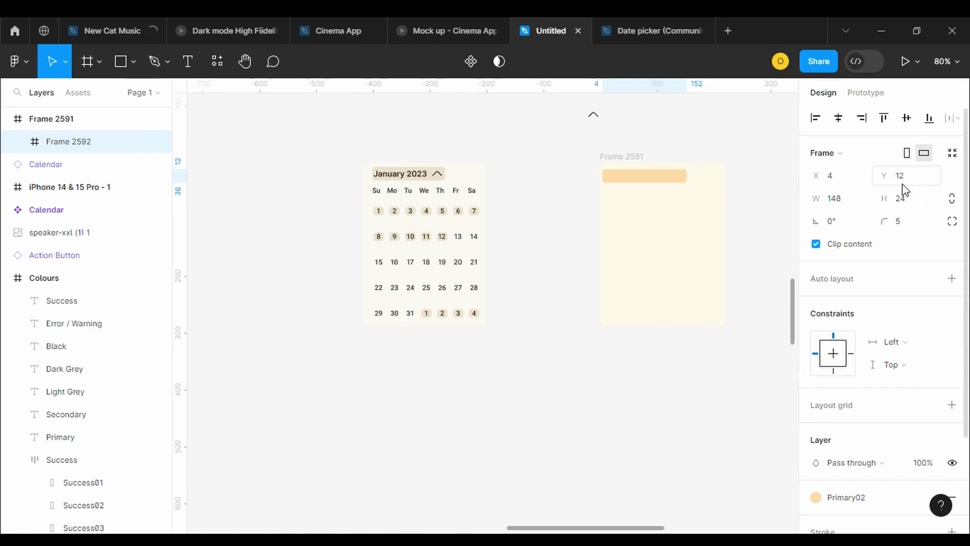
Add the text "October" on the empty canvas just above and right of the January 2023 calendar
{"action": "left_click", "coordinate": [548, 195]}
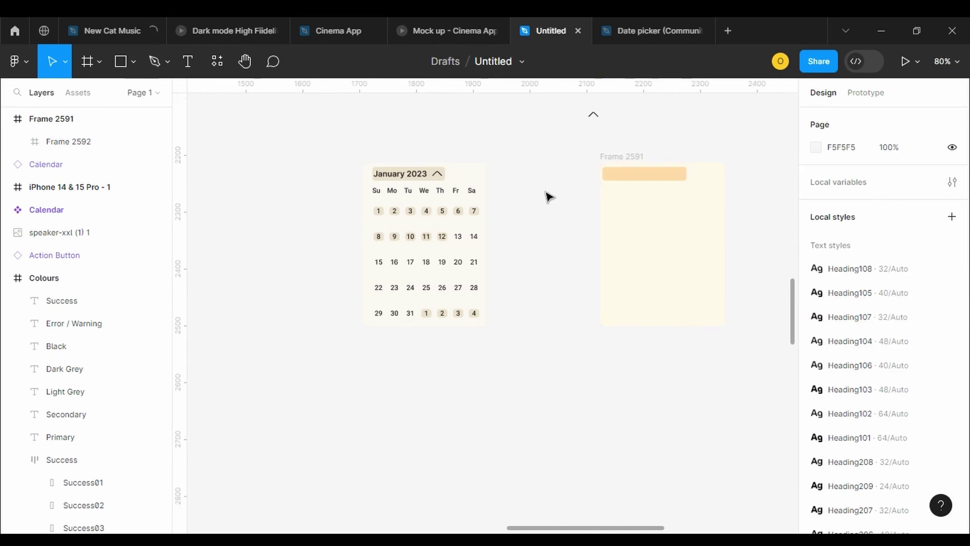
{"action": "left_click", "coordinate": [189, 62]}
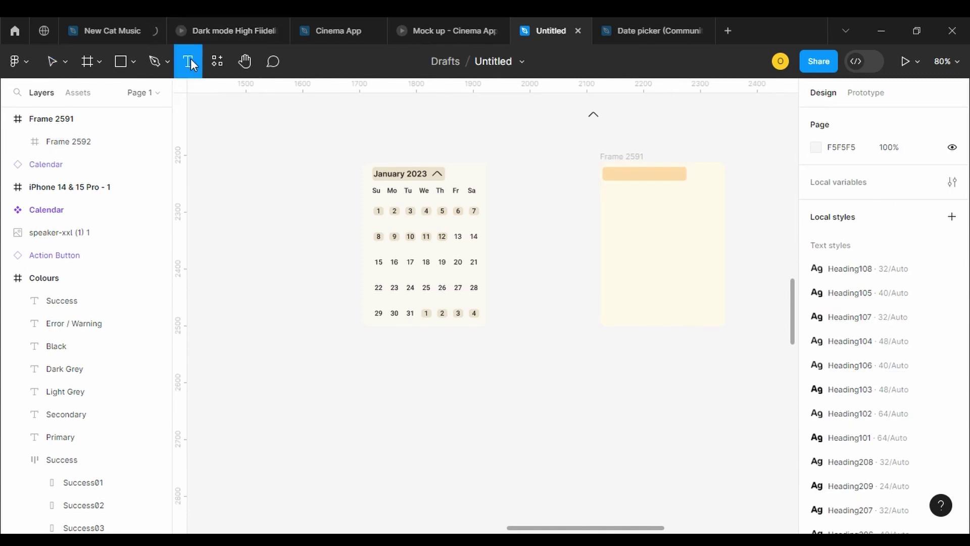
{"action": "left_click", "coordinate": [487, 120]}
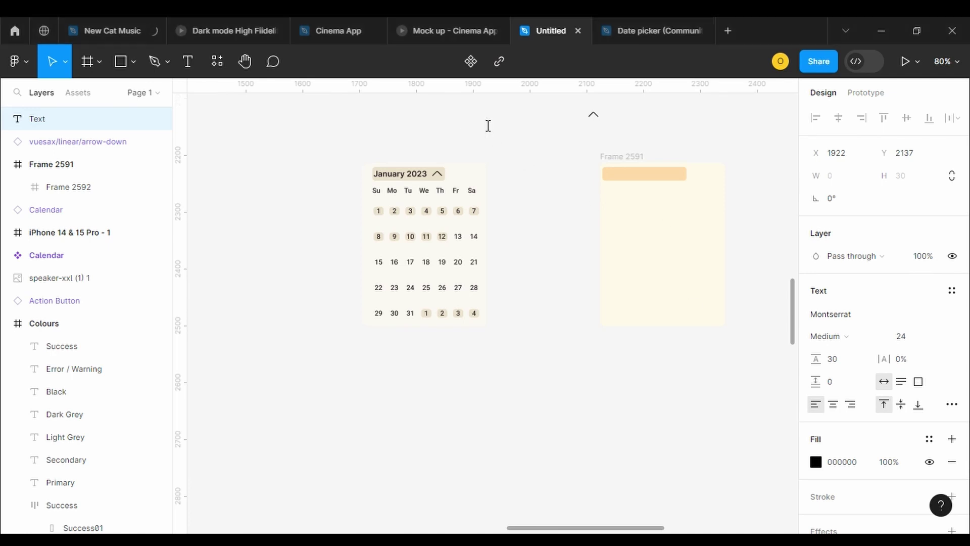
{"action": "type", "text": "October"}
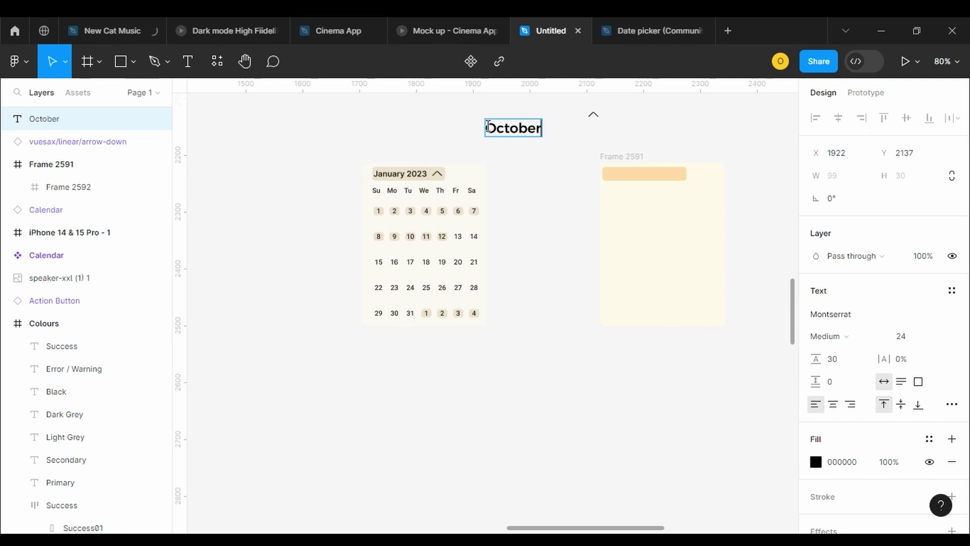
Apply the Body07 text style (14/150) to the "October" text
{"action": "double_click", "coordinate": [488, 126]}
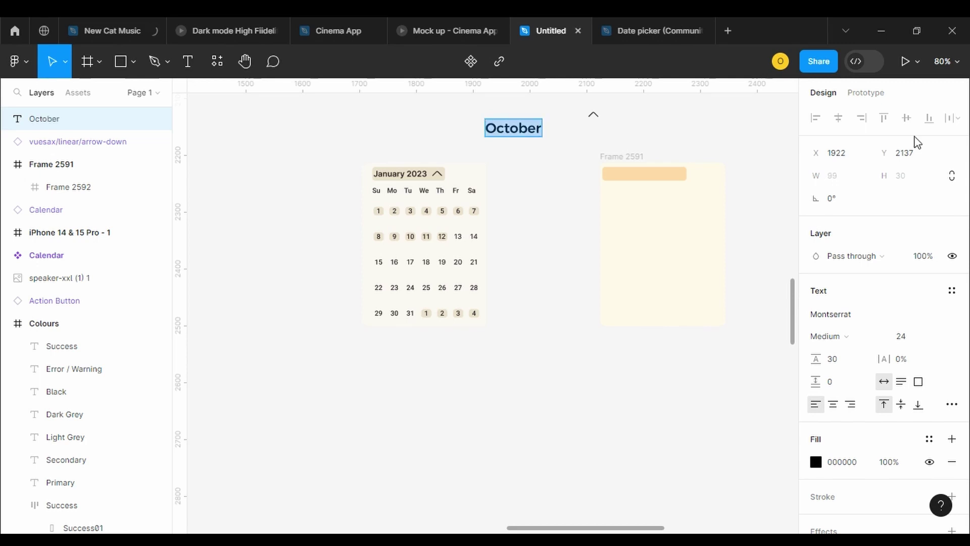
{"action": "left_click", "coordinate": [952, 291]}
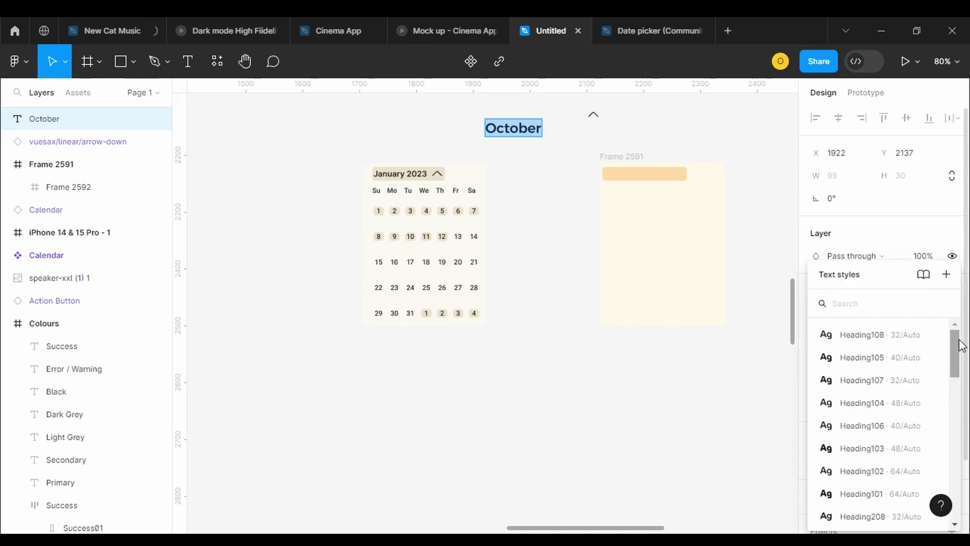
{"action": "scroll", "coordinate": [884, 419], "scroll_direction": "down", "scroll_amount": 10}
{"action": "scroll", "coordinate": [946, 320], "scroll_direction": "up", "scroll_amount": 10}
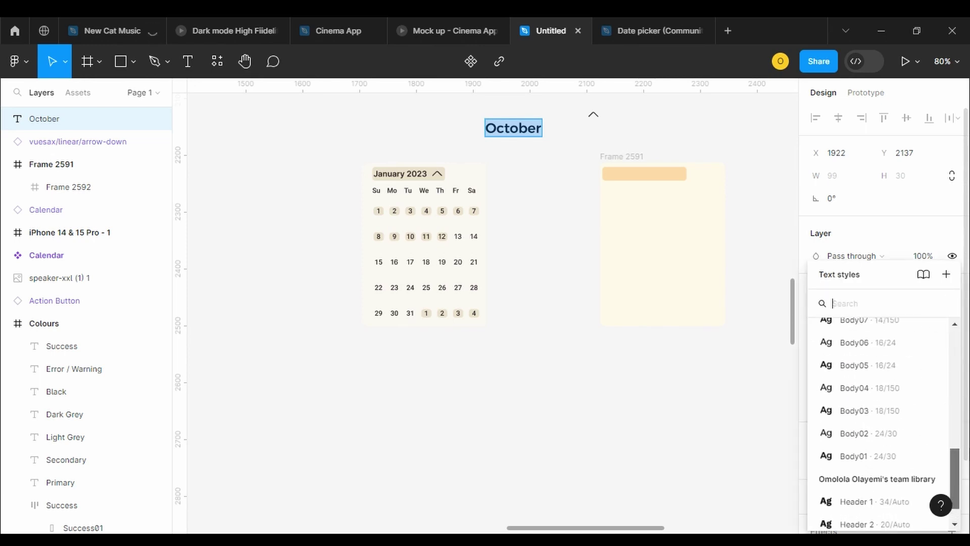
{"action": "scroll", "coordinate": [945, 321], "scroll_direction": "down", "scroll_amount": 10}
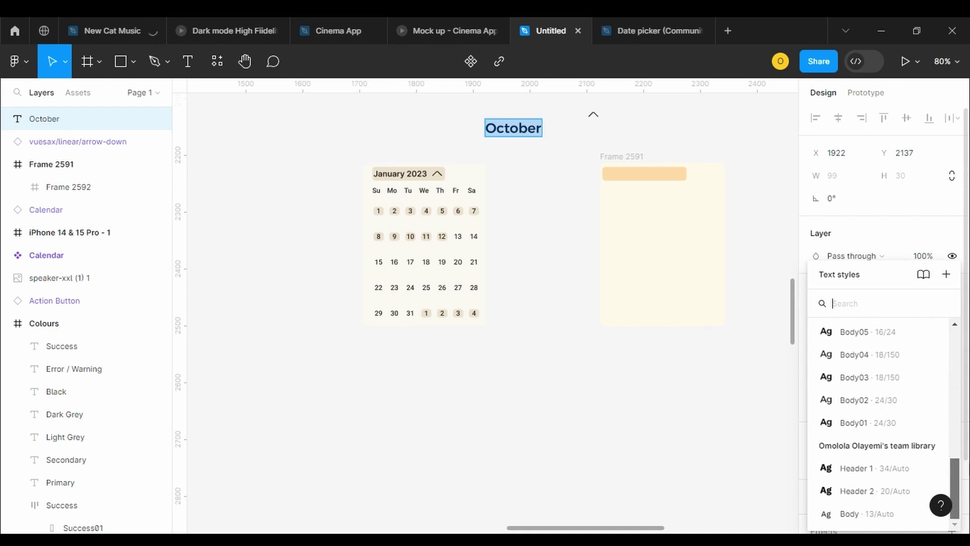
{"action": "scroll", "coordinate": [958, 326], "scroll_direction": "up", "scroll_amount": 4}
{"action": "scroll", "coordinate": [958, 328], "scroll_direction": "up", "scroll_amount": 1}
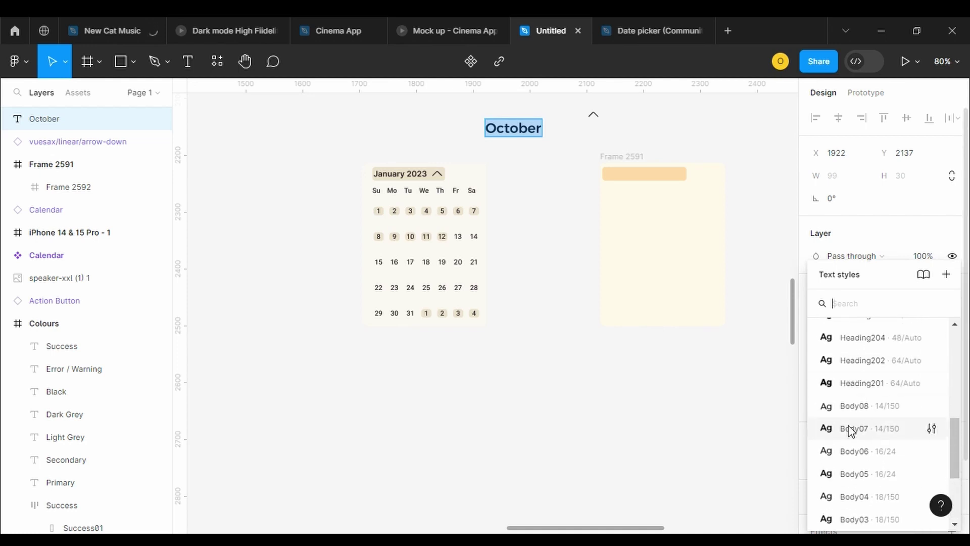
{"action": "left_click", "coordinate": [851, 427]}
{"action": "left_click_drag", "start_coordinate": [960, 463], "coordinate": [960, 478]}
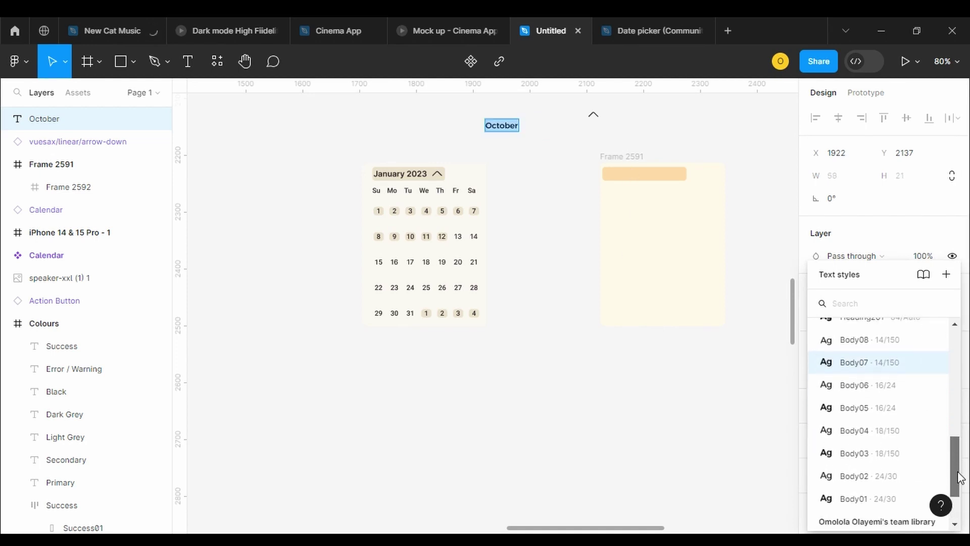
{"action": "key", "text": "Escape"}
Move the arrow icon to the free canvas above the January 2023 calendar, left of the "October" text
{"action": "left_click", "coordinate": [594, 114]}
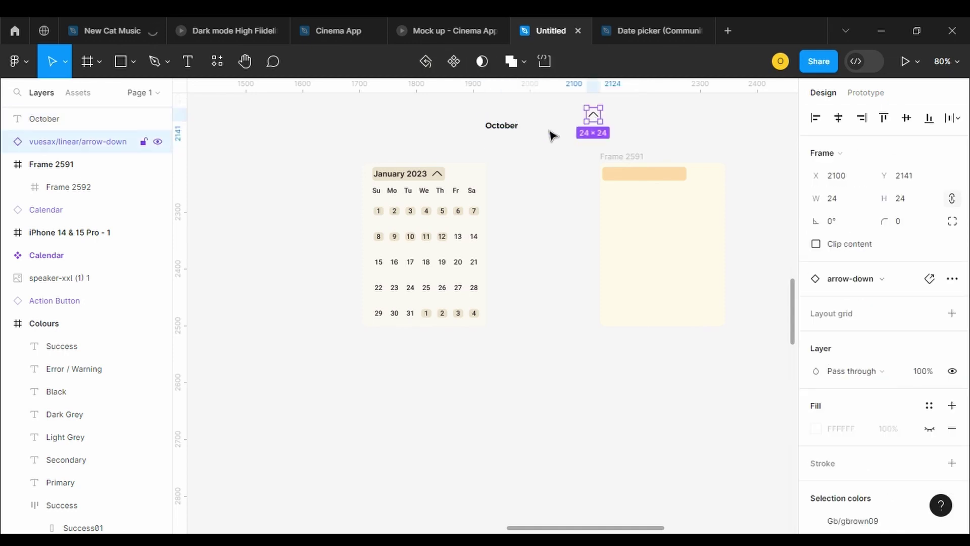
{"action": "left_click_drag", "start_coordinate": [596, 123], "coordinate": [389, 124]}
{"action": "left_click", "coordinate": [524, 193]}
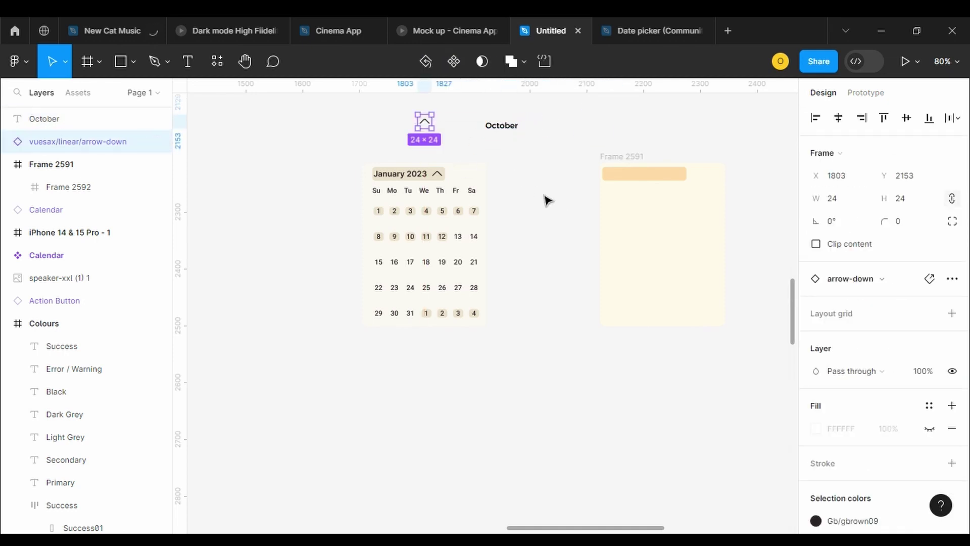
Insert the small upward arrow line icon from the Remix Icon plugin by searching "arrow", and place it right beside the "October" text
{"action": "right_click", "coordinate": [535, 191]}
{"action": "mouse_move", "coordinate": [556, 314]}
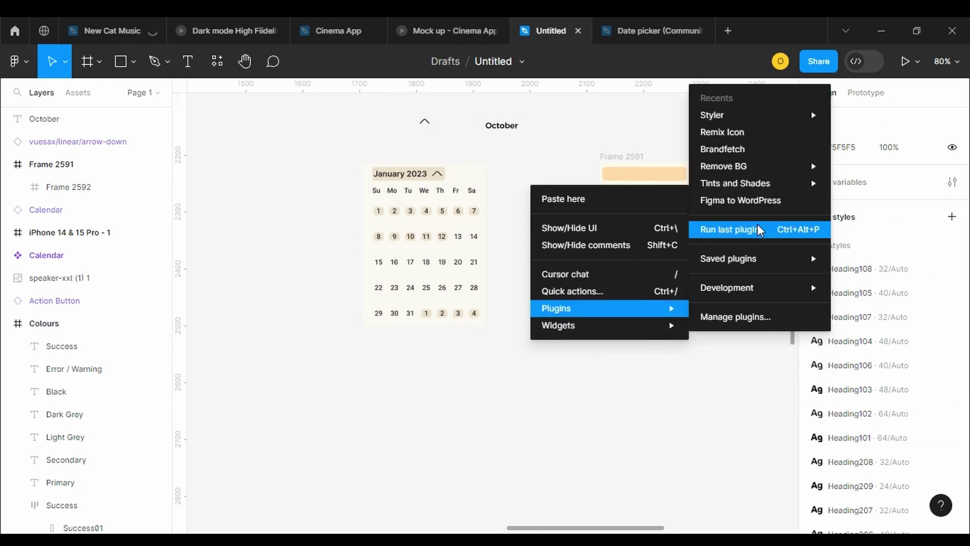
{"action": "left_click", "coordinate": [733, 133]}
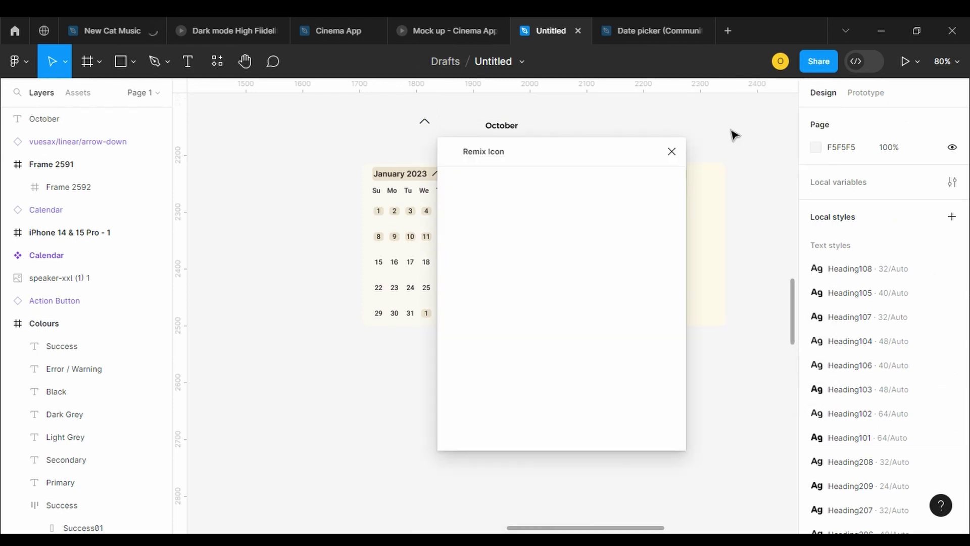
{"action": "type", "text": "arrow"}
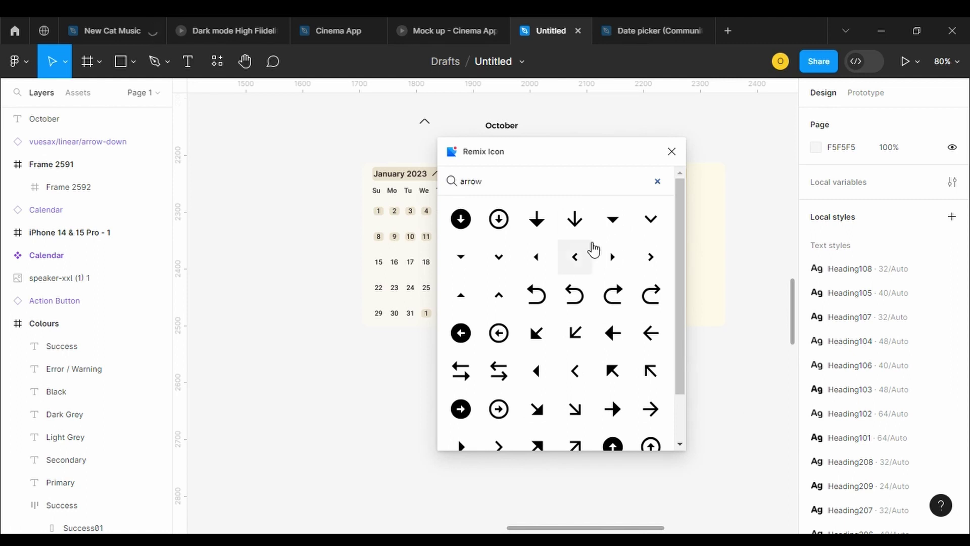
{"action": "scroll", "coordinate": [652, 405], "scroll_direction": "down", "scroll_amount": 3}
{"action": "left_click", "coordinate": [652, 432]}
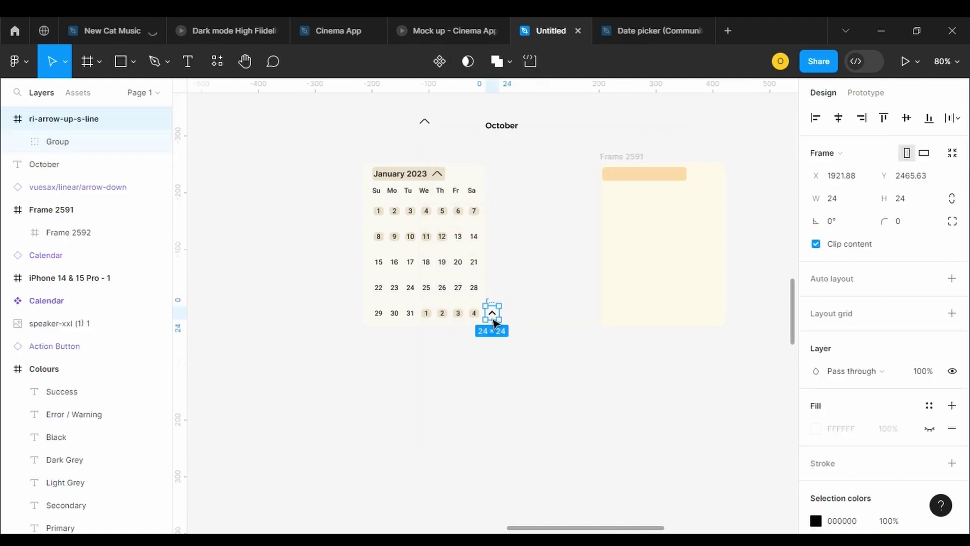
{"action": "left_click_drag", "start_coordinate": [493, 311], "coordinate": [537, 134]}
Resize the new arrow icon's frame to 12 × 12
{"action": "left_click", "coordinate": [839, 198]}
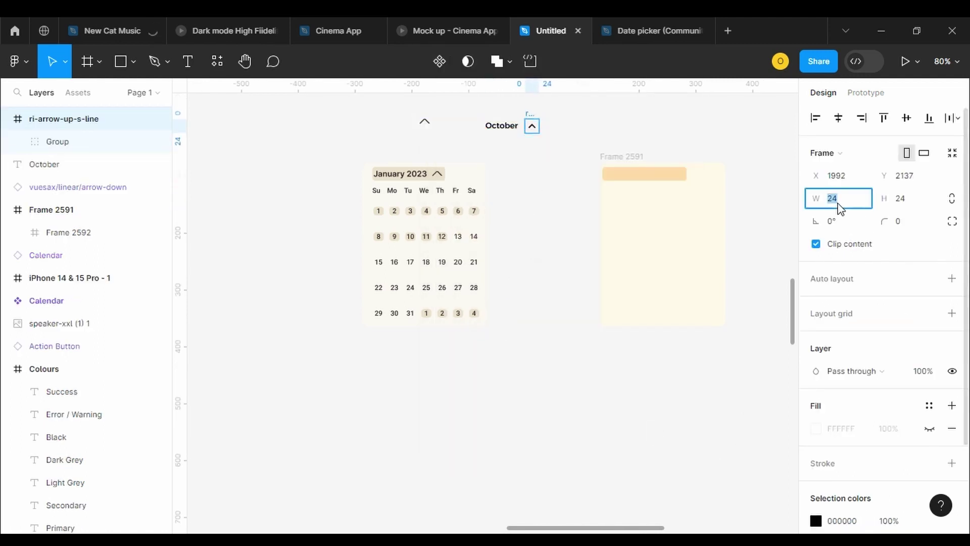
{"action": "type", "text": "12"}
{"action": "left_click", "coordinate": [917, 205]}
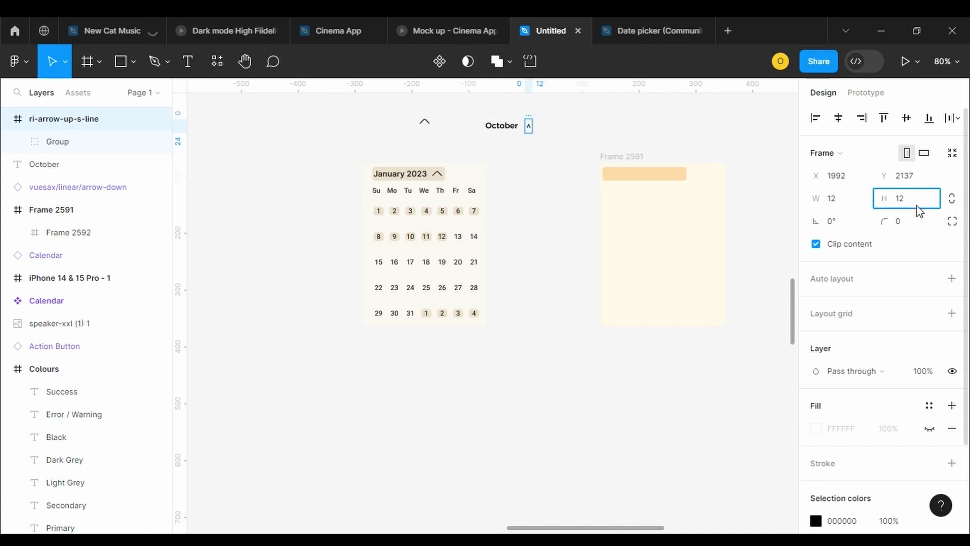
{"action": "key", "text": "Return"}
Set the arrow vector inside the icon to a width of 14 with its proportions locked
{"action": "left_click", "coordinate": [24, 141]}
{"action": "left_click", "coordinate": [80, 164]}
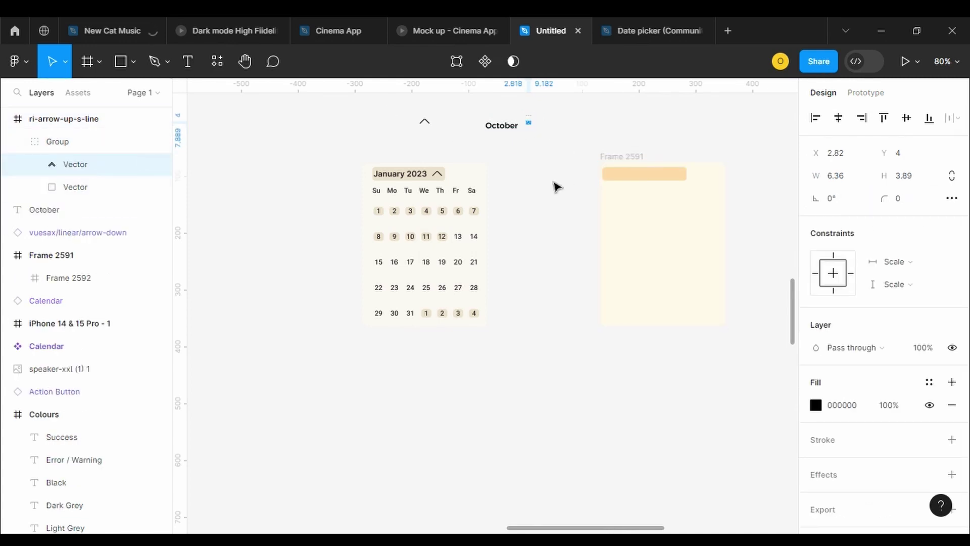
{"action": "left_click", "coordinate": [952, 175]}
{"action": "left_click", "coordinate": [834, 175]}
{"action": "type", "text": "14"}
{"action": "key", "text": "Return"}
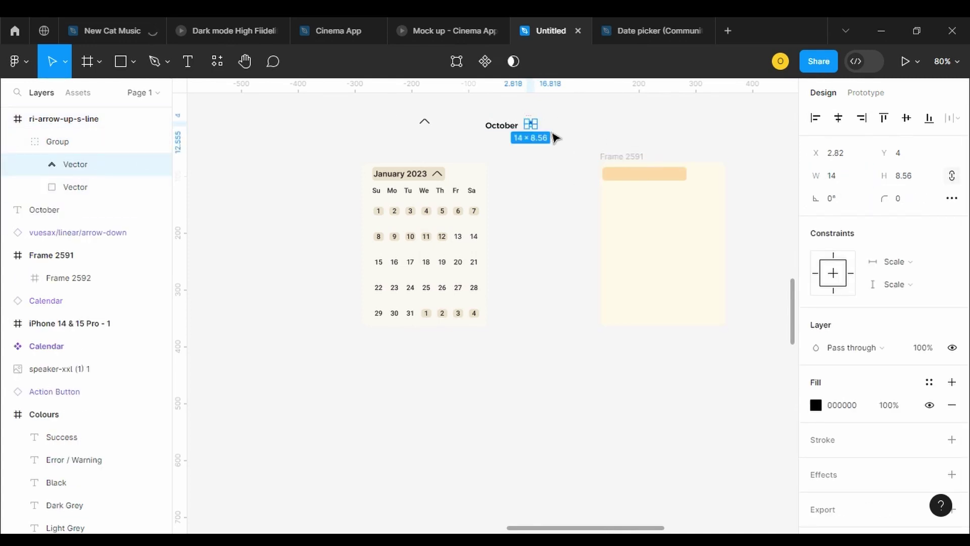
{"action": "left_click", "coordinate": [556, 202]}
Resize the group inside the arrow icon to 16 × 16
{"action": "left_click", "coordinate": [74, 172]}
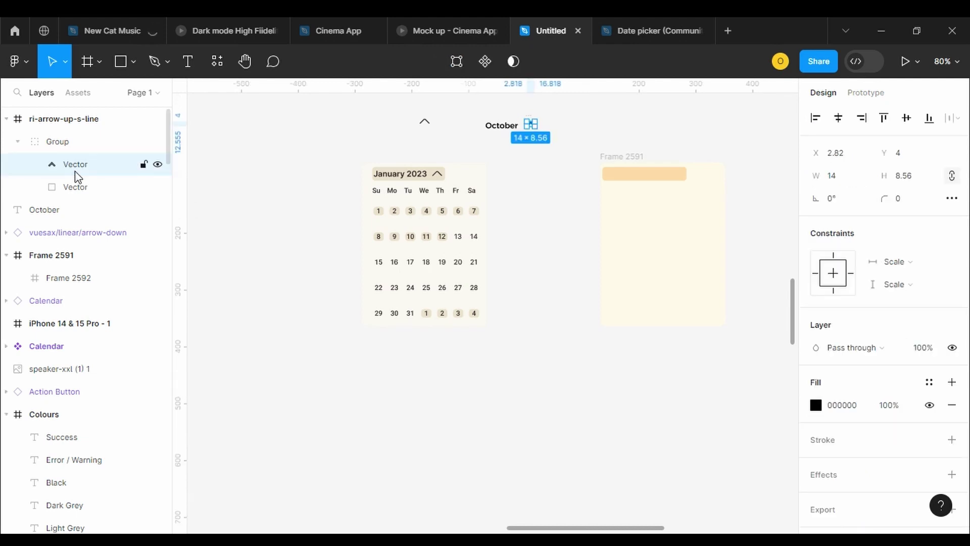
{"action": "left_click", "coordinate": [53, 142]}
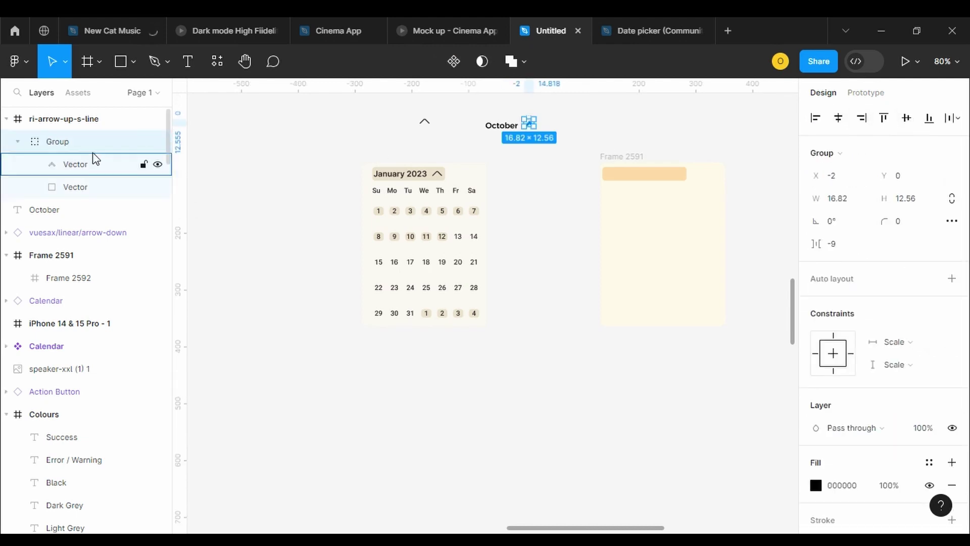
{"action": "left_click", "coordinate": [953, 198]}
{"action": "left_click", "coordinate": [906, 198]}
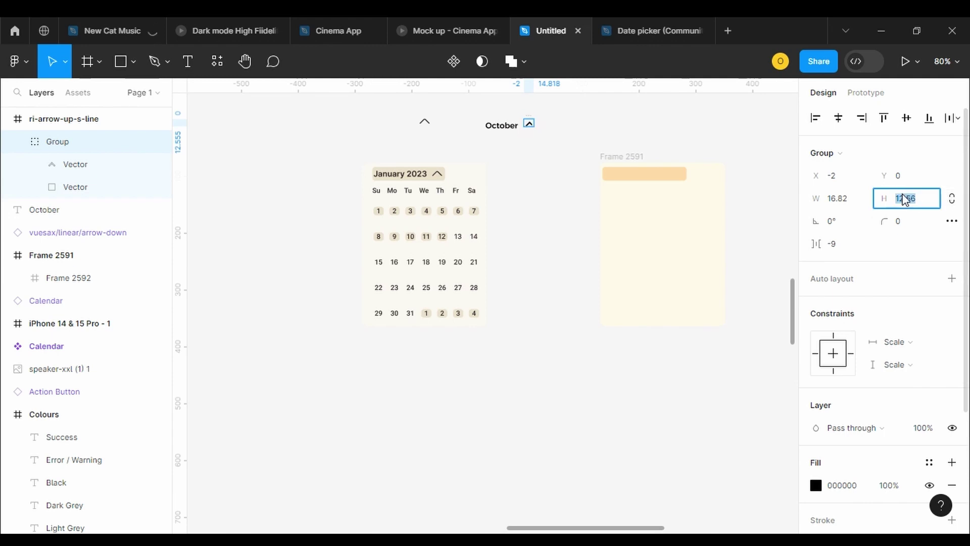
{"action": "left_click", "coordinate": [836, 200]}
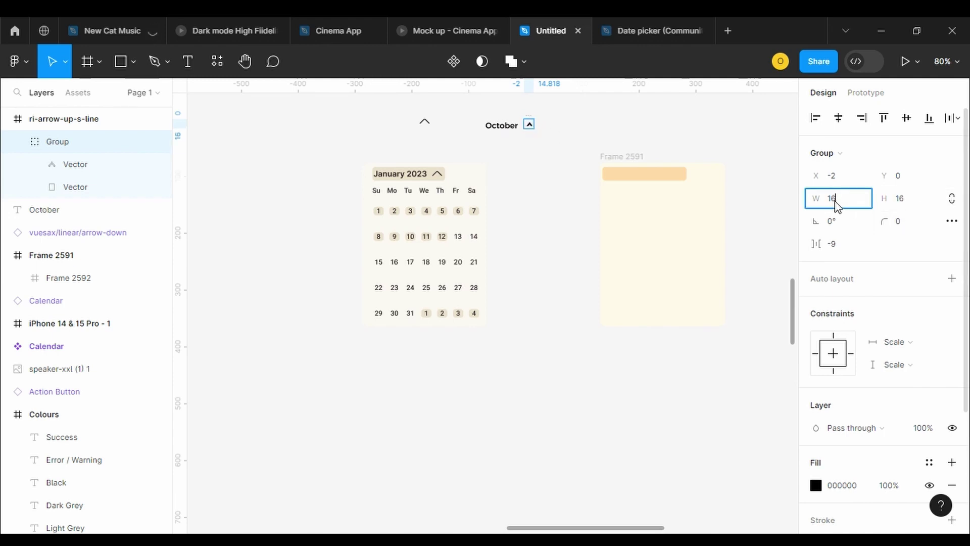
{"action": "key", "text": "Return"}
{"action": "double_click", "coordinate": [529, 124]}
{"action": "left_click", "coordinate": [526, 217]}
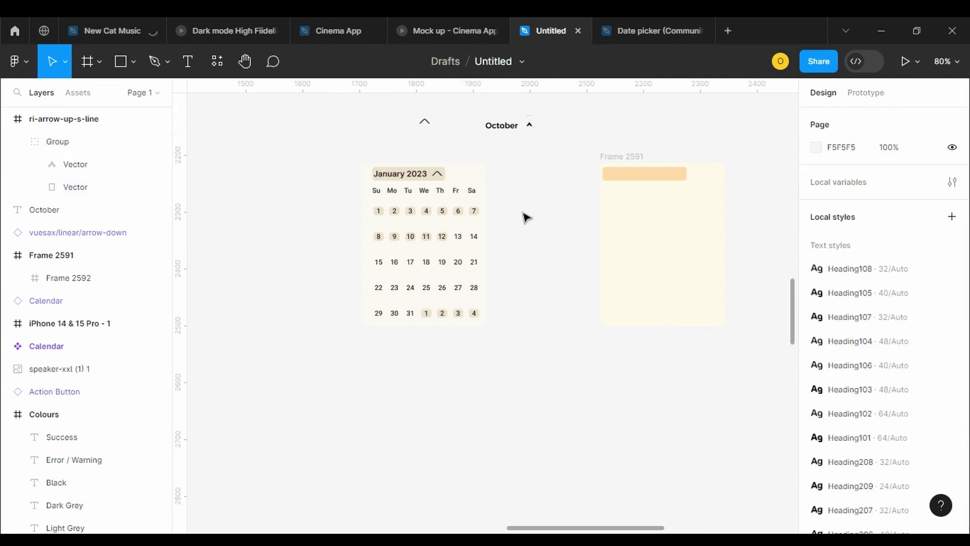
Undo the size changes made to the arrow icon's frame, group and vector
{"action": "key", "text": "ctrl+z"}
{"action": "key", "text": "ctrl+z"}
{"action": "key", "text": "ctrl+z"}
{"action": "key", "text": "ctrl+z"}
{"action": "key", "text": "ctrl+z"}
{"action": "key", "text": "ctrl+z"}
{"action": "key", "text": "ctrl+z"}
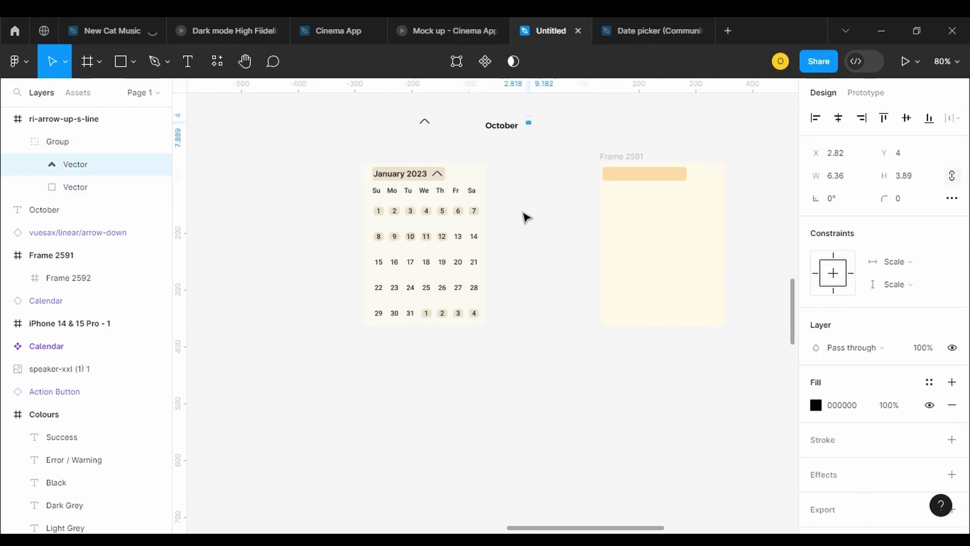
{"action": "key", "text": "ctrl+z"}
Try a width of 10 on the arrow vector, and undo it
{"action": "left_click", "coordinate": [71, 164]}
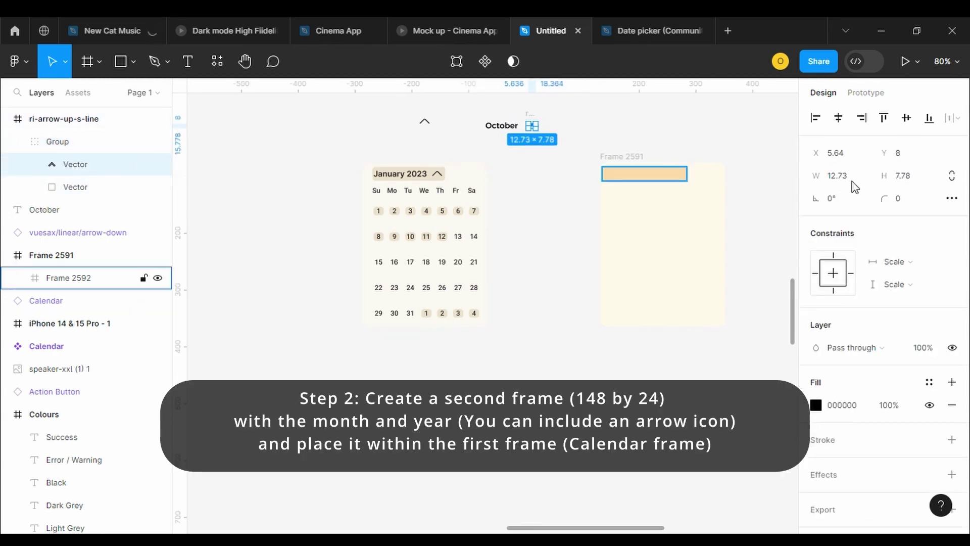
{"action": "left_click", "coordinate": [834, 182]}
{"action": "type", "text": "16"}
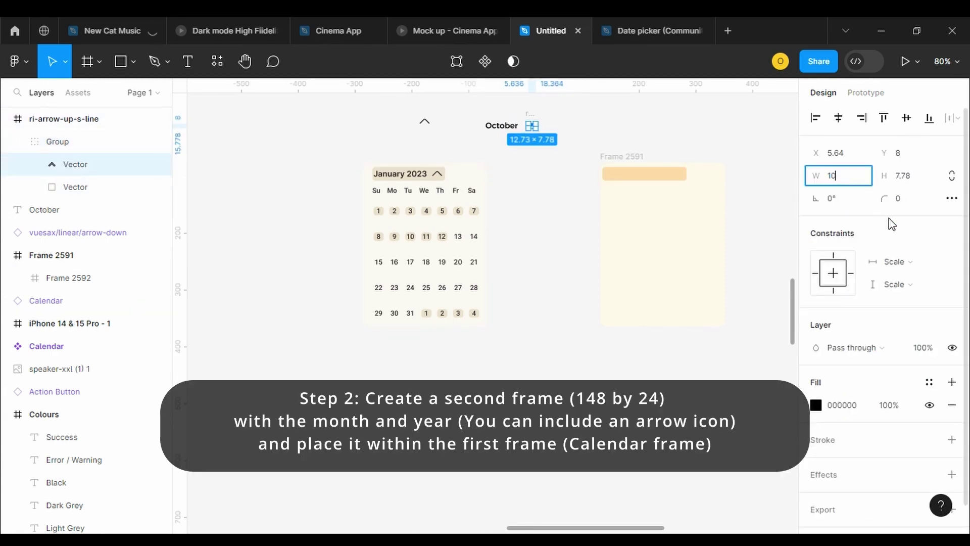
{"action": "left_click", "coordinate": [695, 121]}
{"action": "key", "text": "ctrl+z"}
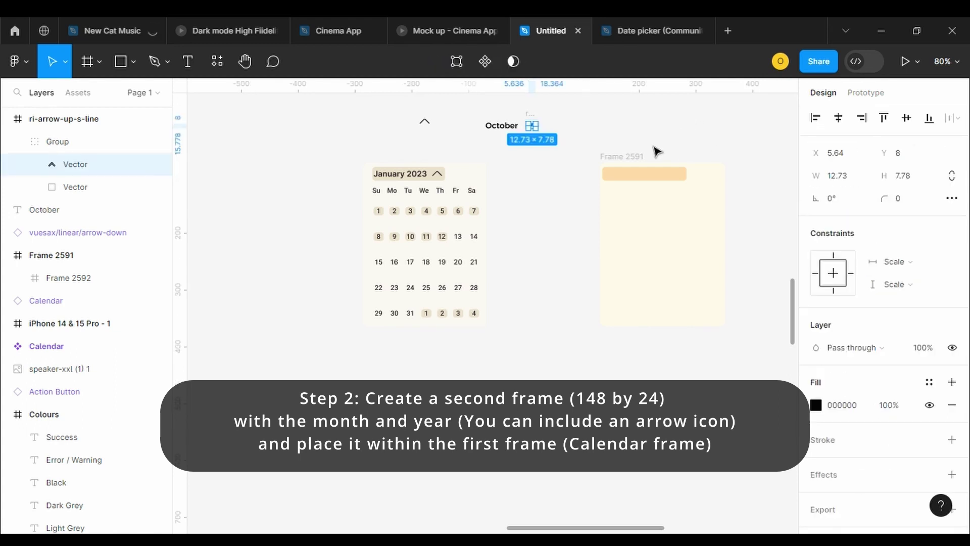
Combine the "October" text and the arrow icon beside it into a horizontal auto layout frame with spacing 0
{"action": "key", "text": "Escape"}
{"action": "left_click", "coordinate": [518, 136]}
{"action": "left_click", "coordinate": [503, 127]}
{"action": "left_click", "coordinate": [532, 128], "text": "shift"}
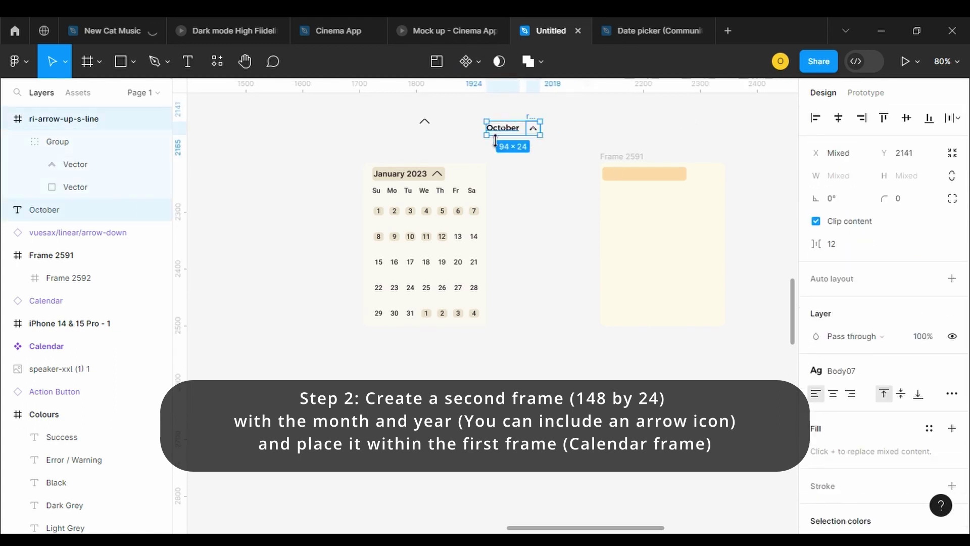
{"action": "key", "text": "shift+a"}
{"action": "left_click_drag", "start_coordinate": [830, 348], "coordinate": [818, 350]}
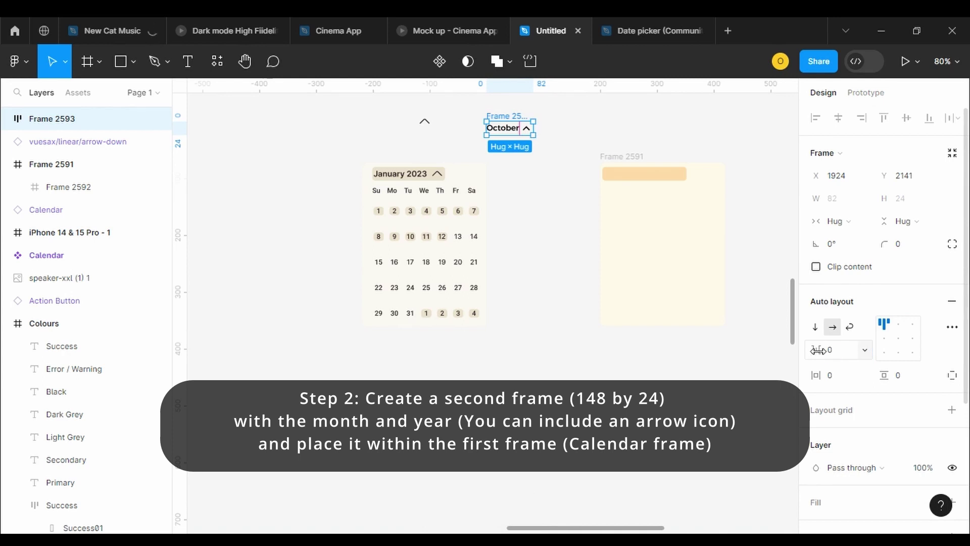
Change the month label's text to "October 2023" and apply the Primary011 colour style to it
{"action": "left_click", "coordinate": [518, 130]}
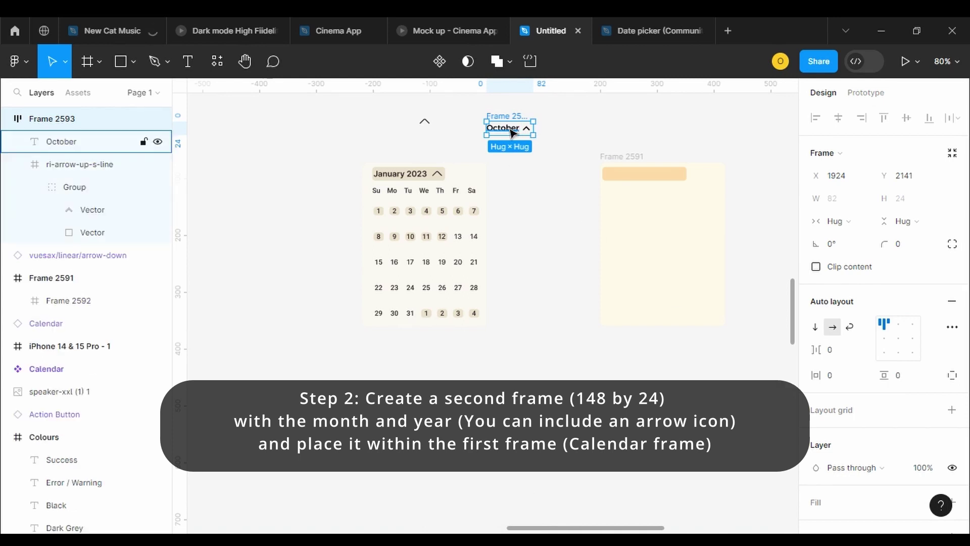
{"action": "left_click", "coordinate": [515, 180]}
{"action": "double_click", "coordinate": [527, 130]}
{"action": "left_click", "coordinate": [930, 372]}
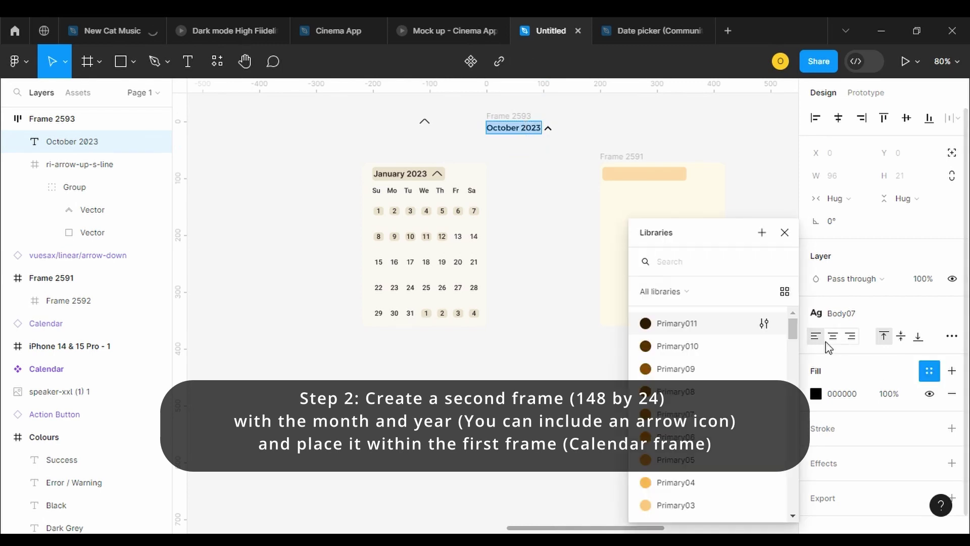
{"action": "left_click", "coordinate": [721, 320]}
Apply the Primary011 colour style to the arrow vector beside "October 2023"
{"action": "left_click", "coordinate": [550, 129]}
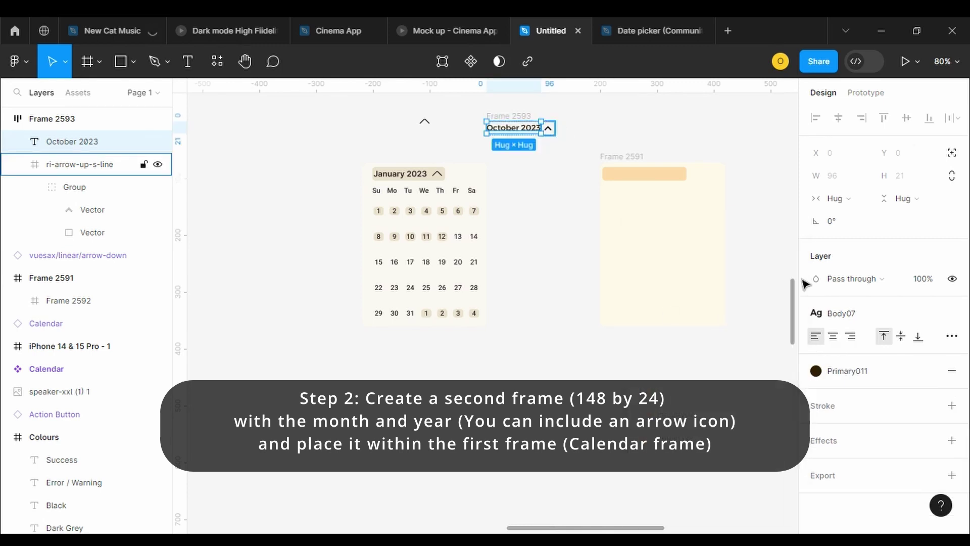
{"action": "left_click", "coordinate": [93, 209]}
{"action": "left_click", "coordinate": [929, 382]}
{"action": "left_click", "coordinate": [676, 323]}
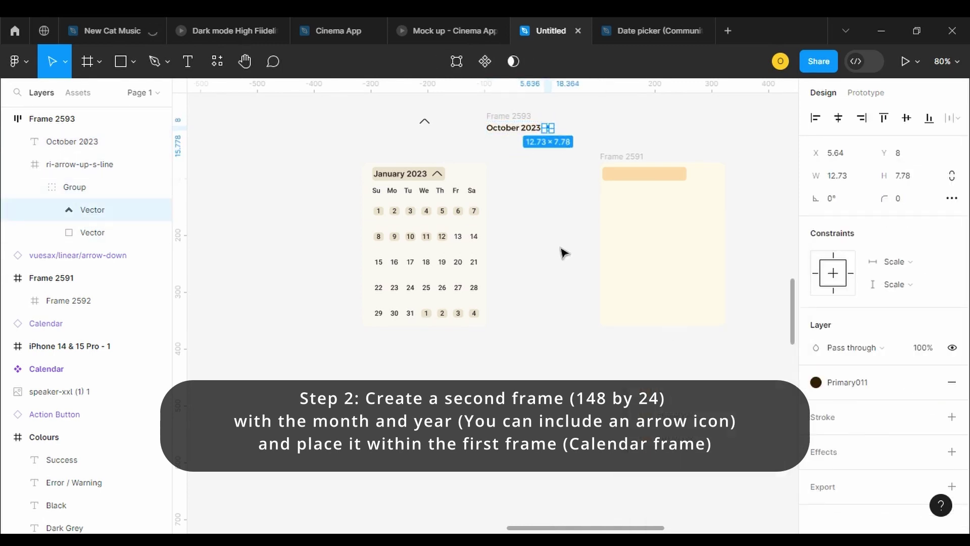
{"action": "left_click", "coordinate": [561, 253]}
Move the "October 2023" auto layout frame into the orange header frame of the new calendar and centre it vertically there
{"action": "left_click_drag", "start_coordinate": [506, 116], "coordinate": [627, 174]}
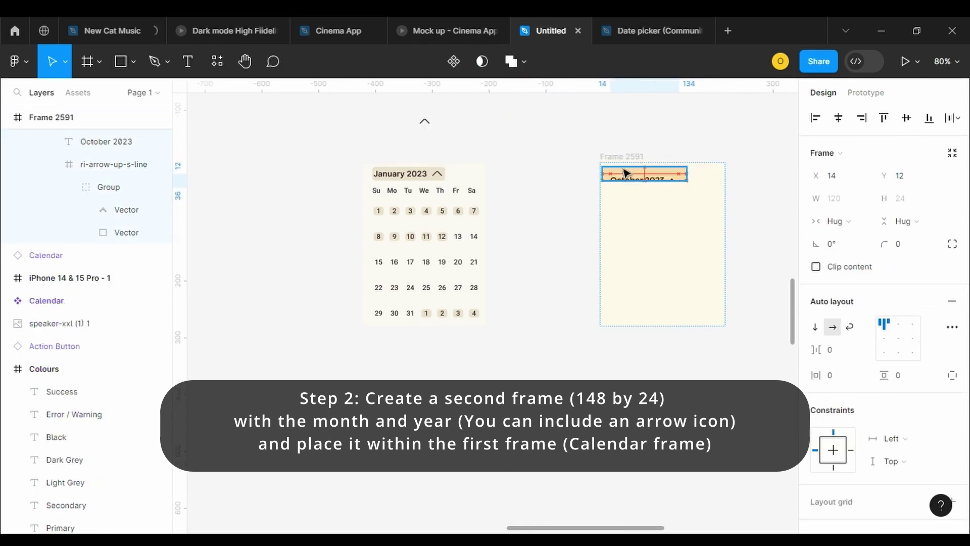
{"action": "left_click", "coordinate": [906, 120]}
{"action": "double_click", "coordinate": [672, 174]}
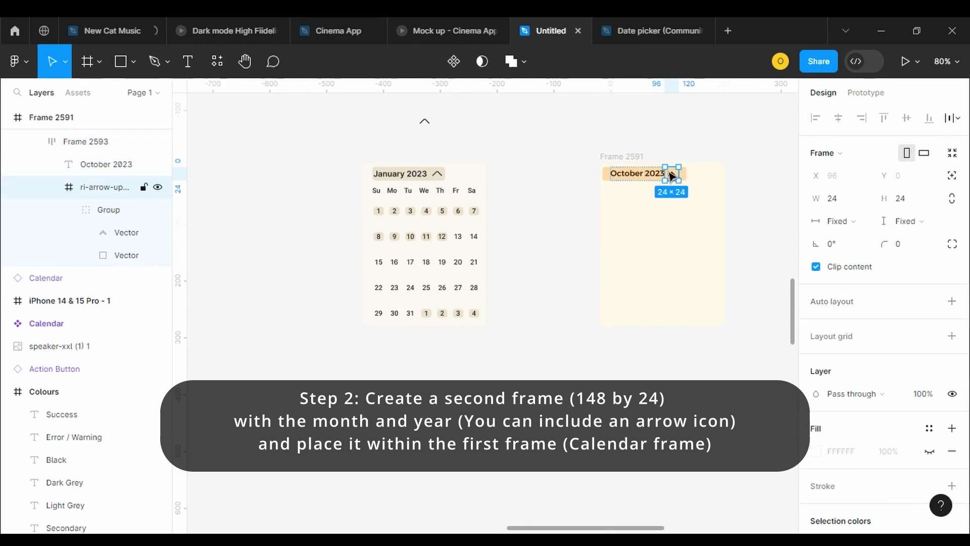
{"action": "left_click", "coordinate": [711, 189]}
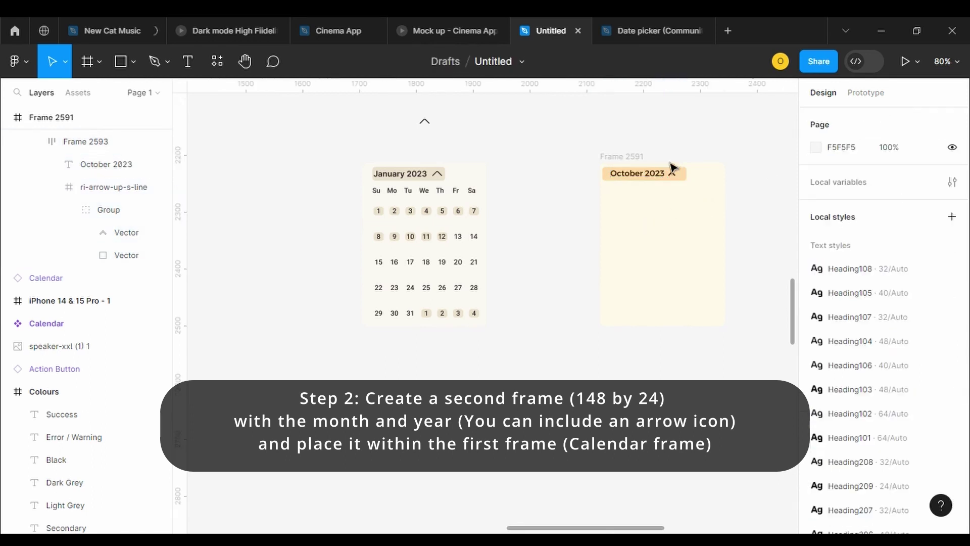
Set the "October 2023" frame's auto layout alignment to centre so the text and arrow line up
{"action": "left_click", "coordinate": [672, 180]}
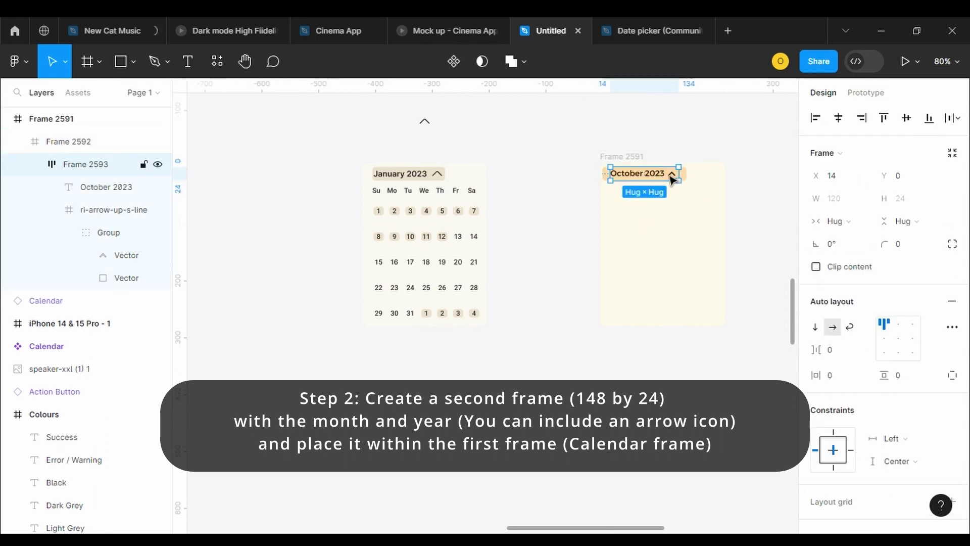
{"action": "left_click", "coordinate": [899, 338]}
{"action": "left_click", "coordinate": [761, 399]}
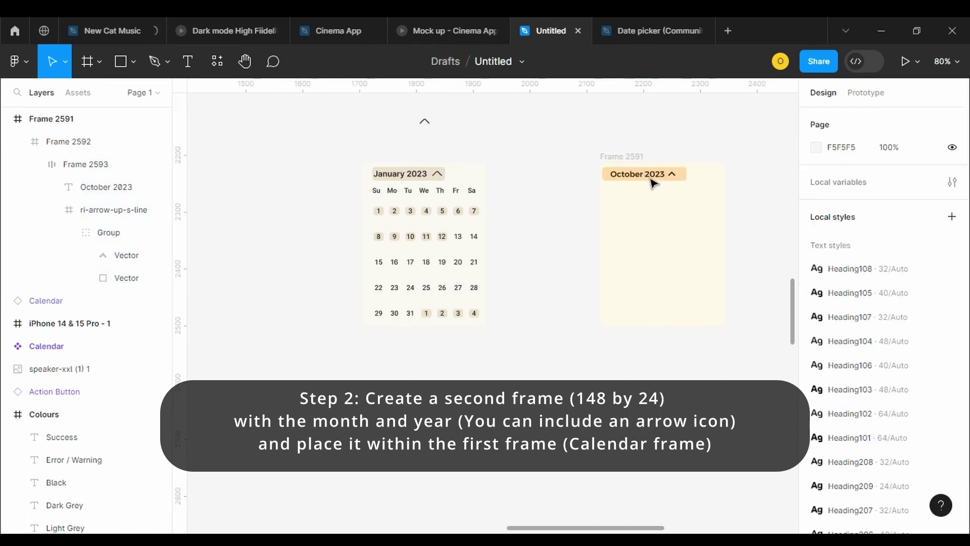
Position the "October 2023" frame at X 4 inside the orange header frame
{"action": "left_click", "coordinate": [643, 175]}
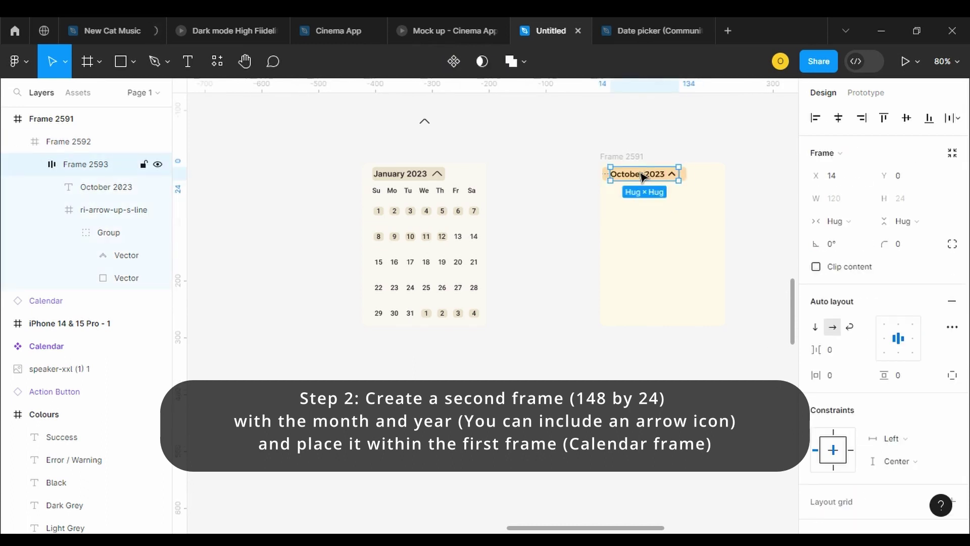
{"action": "left_click", "coordinate": [839, 175]}
{"action": "type", "text": "0"}
{"action": "key", "text": "Return"}
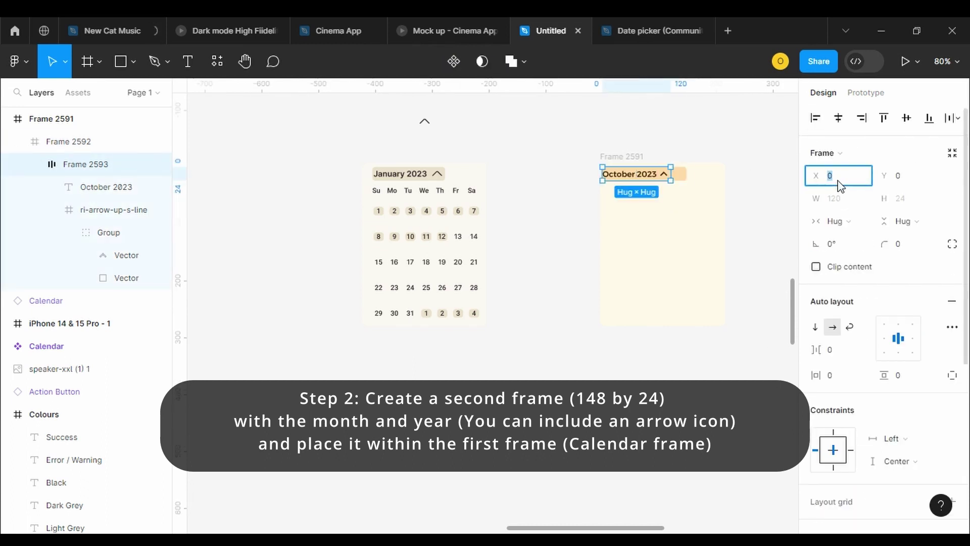
{"action": "type", "text": "4"}
{"action": "key", "text": "Return"}
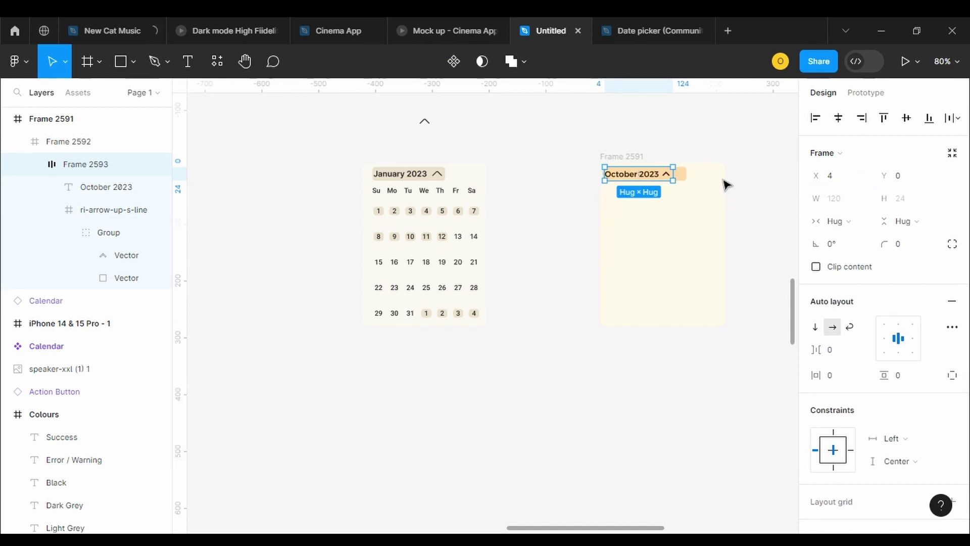
{"action": "left_click", "coordinate": [704, 167]}
Set the auto layout spacing between the "October 2023" text and its arrow to 4
{"action": "left_click", "coordinate": [645, 179]}
{"action": "double_click", "coordinate": [645, 179]}
{"action": "double_click", "coordinate": [646, 179]}
{"action": "left_click", "coordinate": [713, 123]}
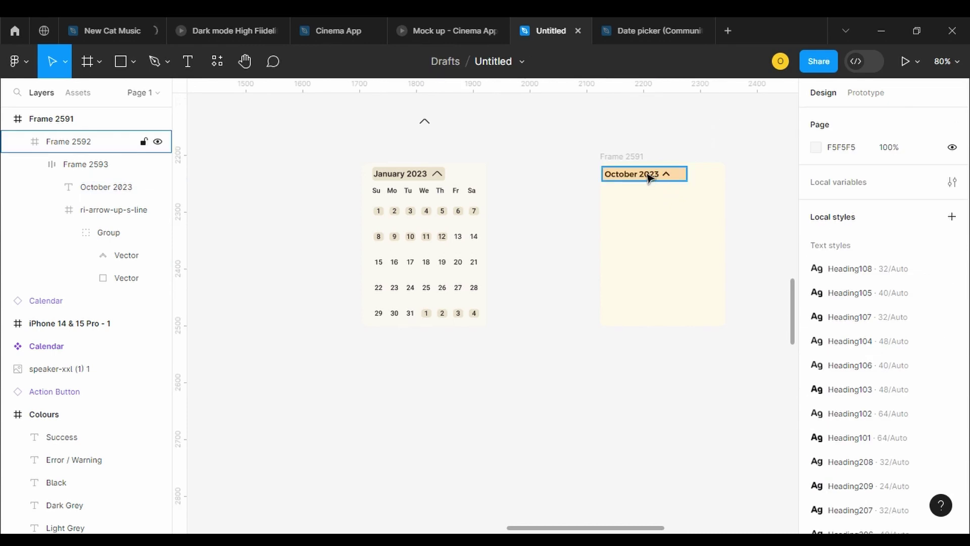
{"action": "double_click", "coordinate": [648, 173]}
{"action": "left_click", "coordinate": [841, 357]}
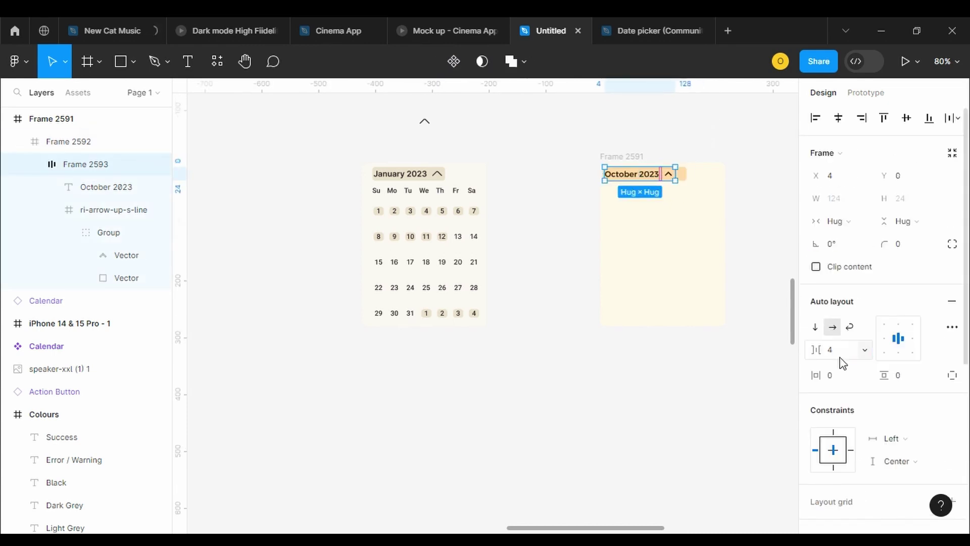
{"action": "left_click", "coordinate": [724, 161]}
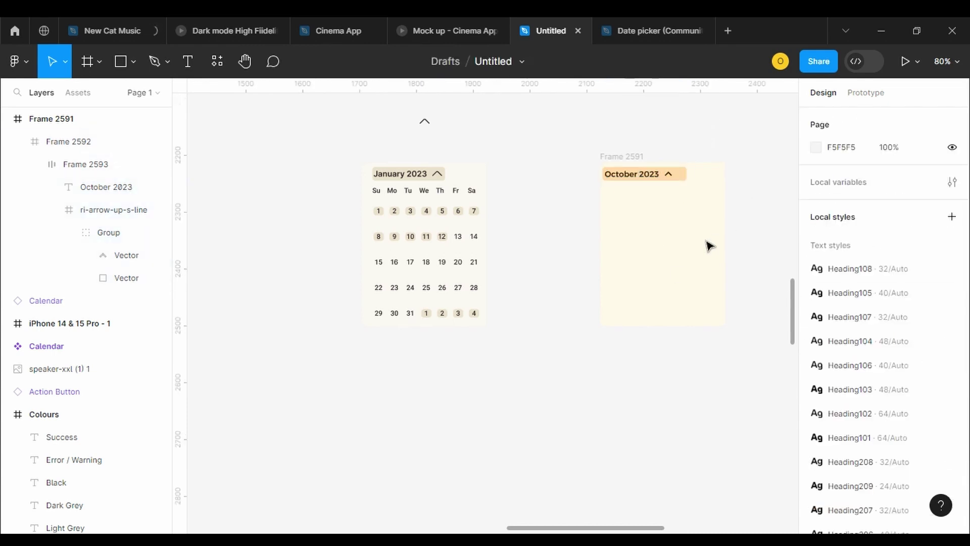
Inspect how the weekday row of the January 2023 calendar is built
{"action": "double_click", "coordinate": [409, 194]}
{"action": "left_click", "coordinate": [537, 196]}
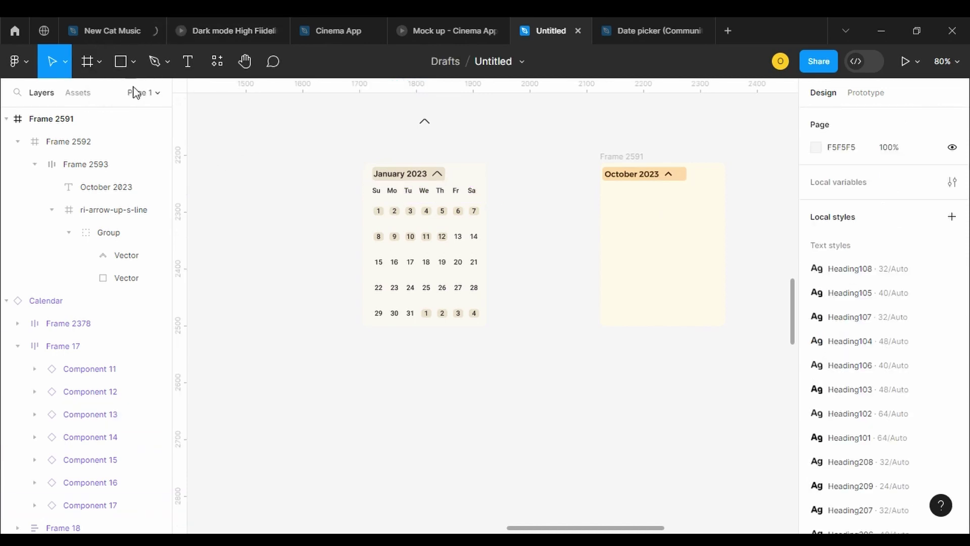
Create a new 20 by 20 frame without a fill between the two calendars
{"action": "left_click", "coordinate": [87, 61]}
{"action": "left_click", "coordinate": [535, 179]}
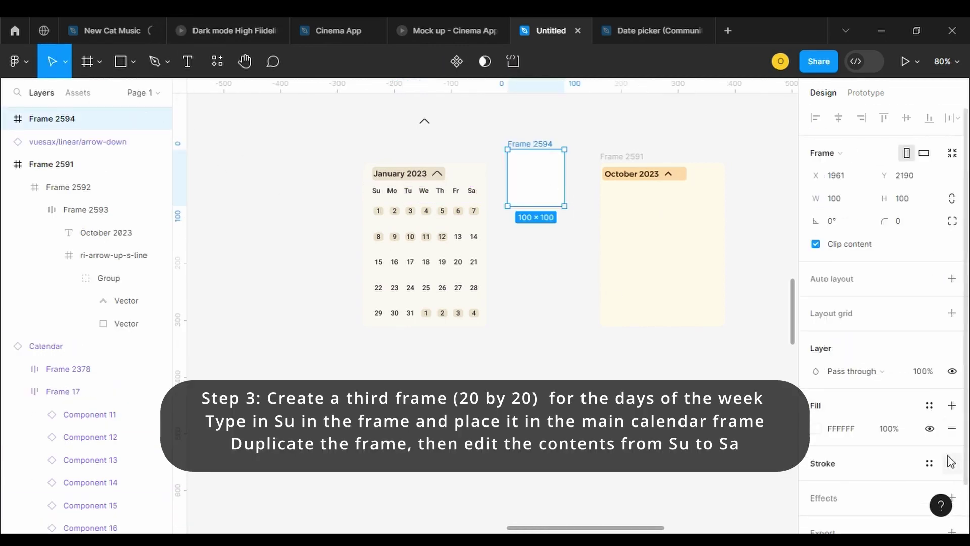
{"action": "left_click", "coordinate": [952, 429]}
{"action": "left_click", "coordinate": [839, 199]}
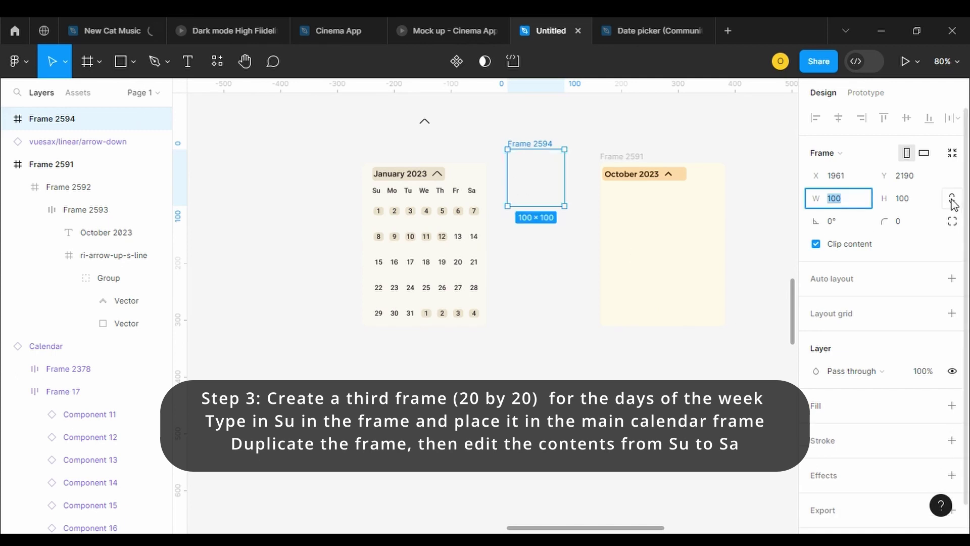
{"action": "type", "text": "20"}
{"action": "key", "text": "Return"}
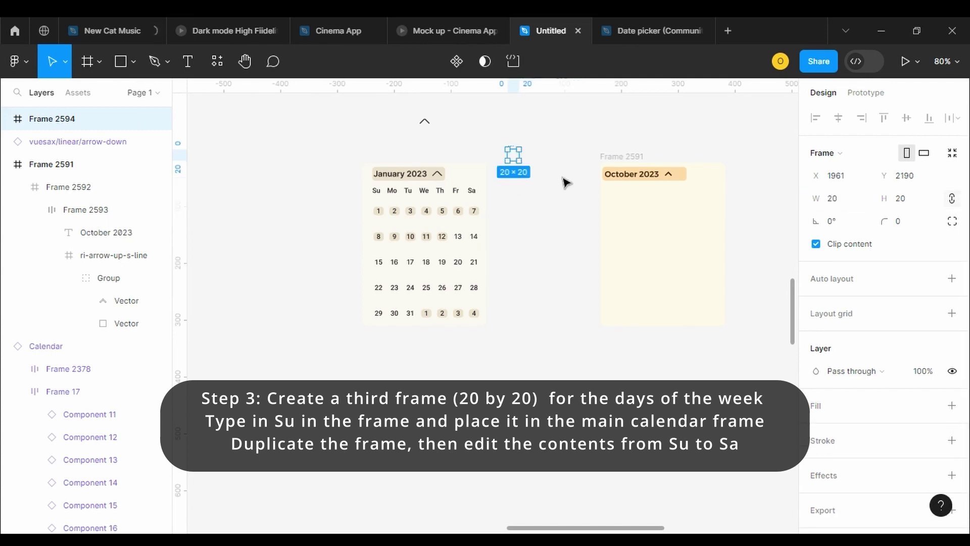
Add the text "Su" inside the new 20 by 20 frame and apply the Body07 text style
{"action": "key", "text": "t"}
{"action": "left_click", "coordinate": [513, 155]}
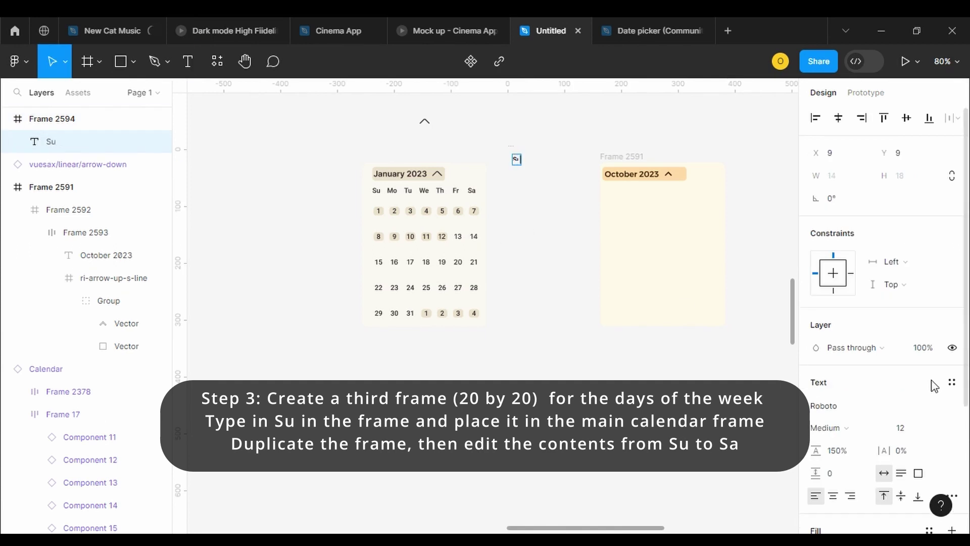
{"action": "left_click", "coordinate": [953, 382]}
{"action": "scroll", "coordinate": [860, 405], "scroll_direction": "down", "scroll_amount": 5}
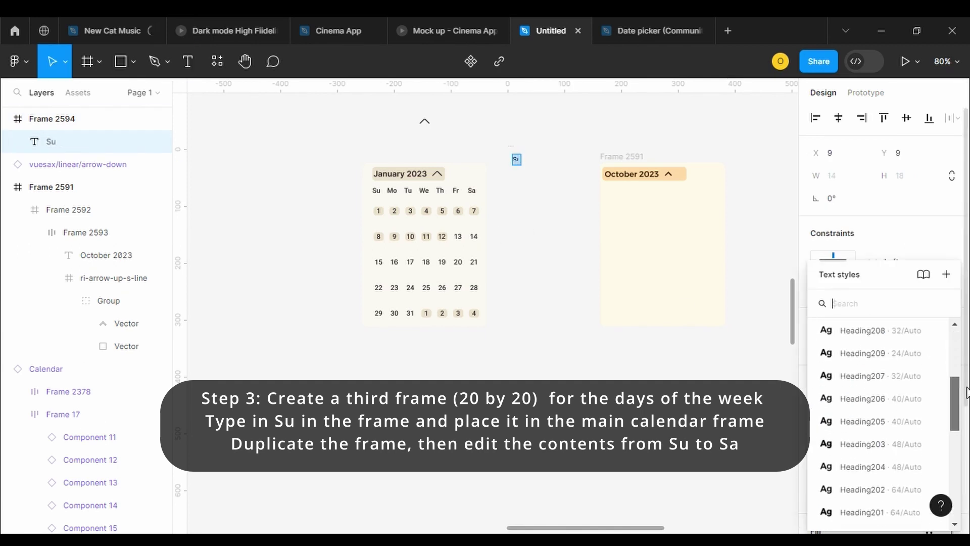
{"action": "left_click", "coordinate": [848, 410]}
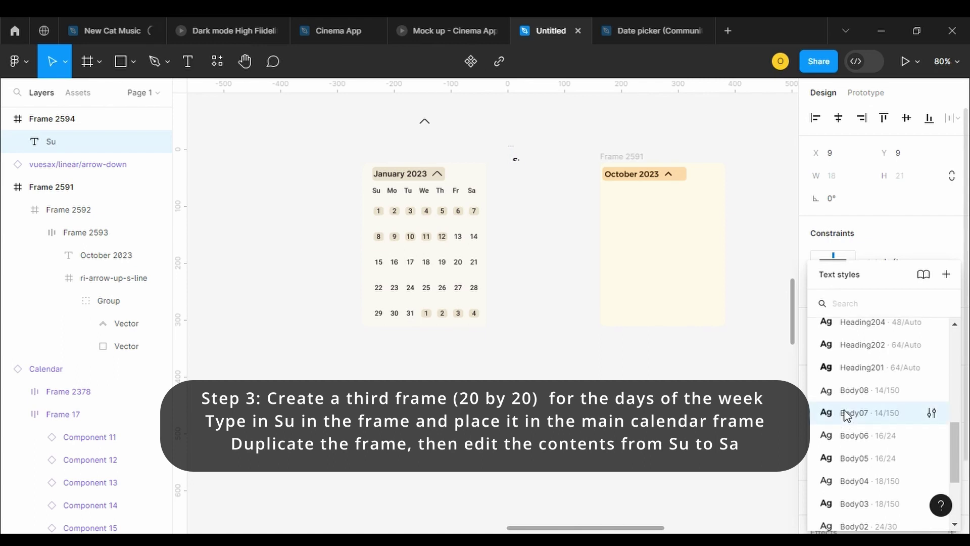
{"action": "left_click", "coordinate": [513, 154]}
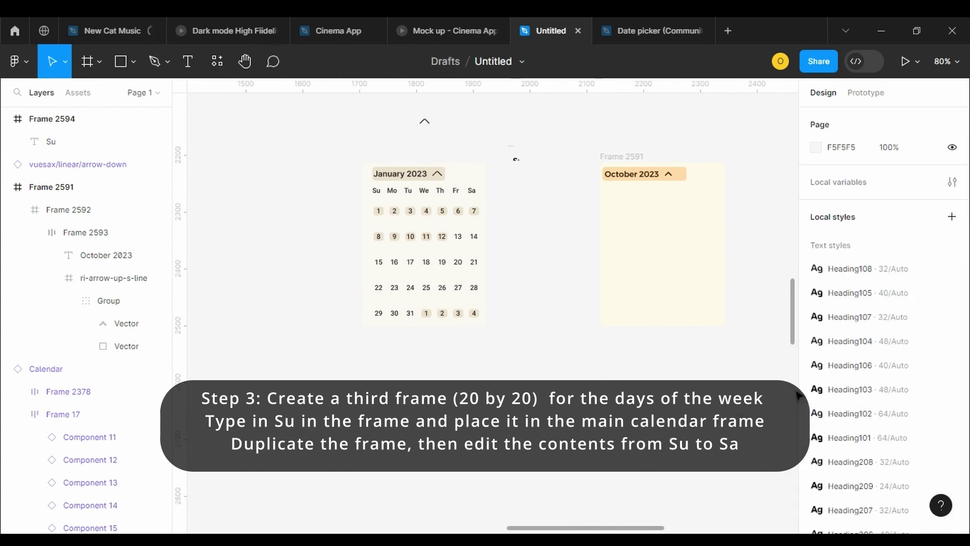
Detach the text style from "Su" and set its font size to 12
{"action": "left_click", "coordinate": [517, 160]}
{"action": "left_click", "coordinate": [953, 383]}
{"action": "left_click", "coordinate": [910, 429]}
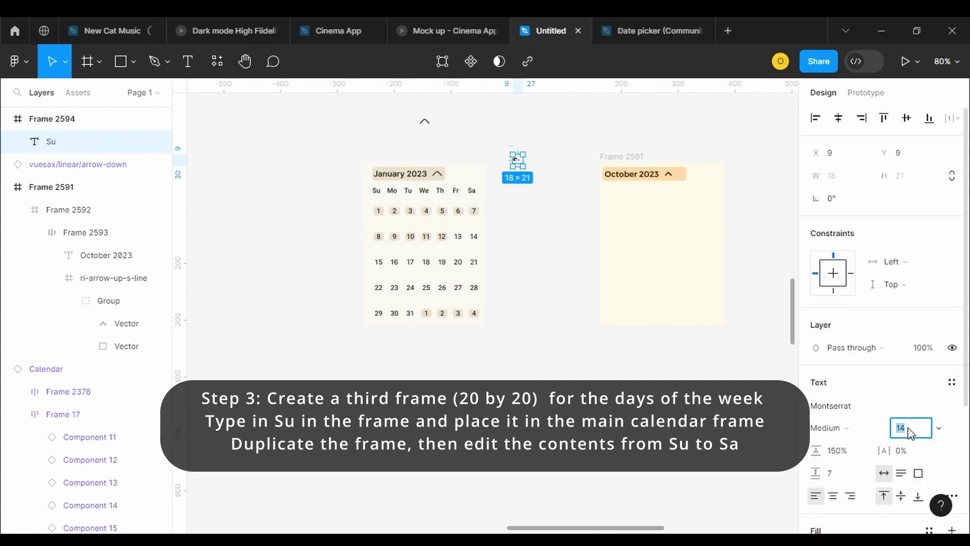
{"action": "key", "text": "Return"}
{"action": "left_click", "coordinate": [522, 169]}
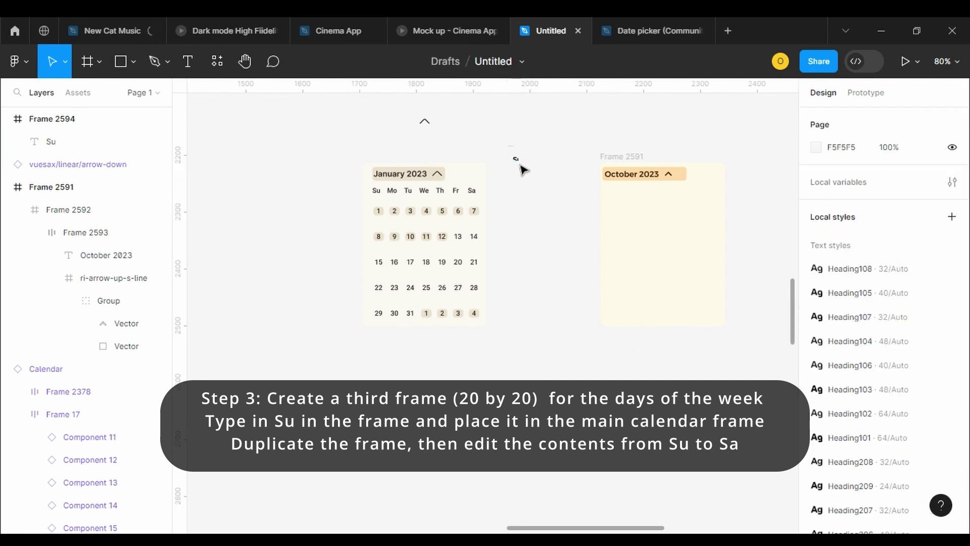
{"action": "left_click", "coordinate": [517, 160]}
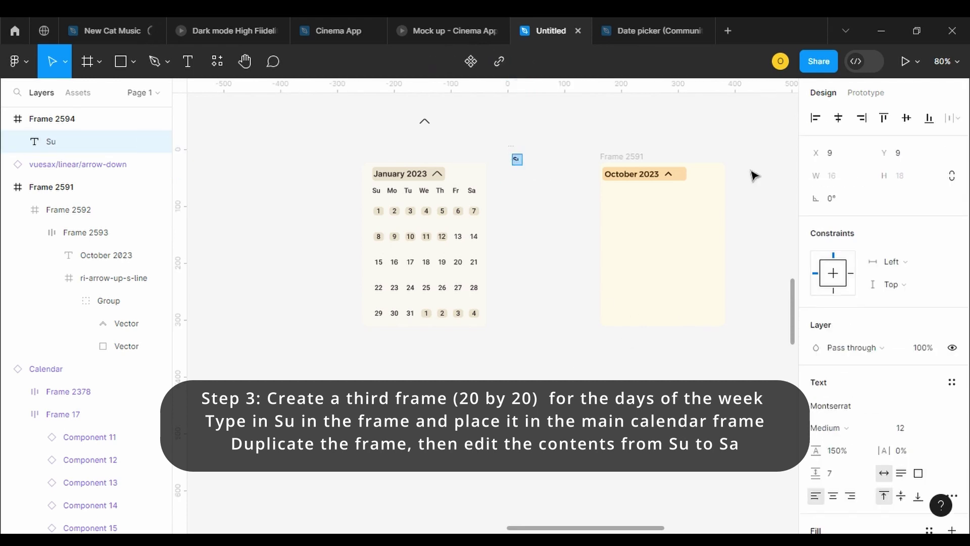
{"action": "left_click", "coordinate": [516, 158]}
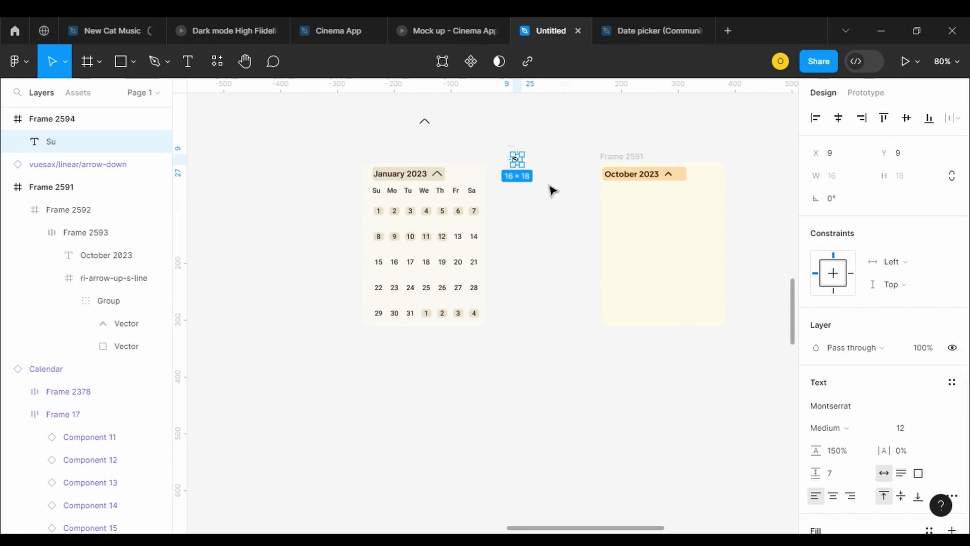
Centre the "Su" text horizontally and vertically within its small frame
{"action": "left_click", "coordinate": [551, 188]}
{"action": "left_click", "coordinate": [516, 160]}
{"action": "mouse_move", "coordinate": [520, 160]}
{"action": "left_mouse_down"}
{"action": "mouse_move", "coordinate": [504, 147]}
{"action": "mouse_move", "coordinate": [514, 157]}
{"action": "left_mouse_up"}
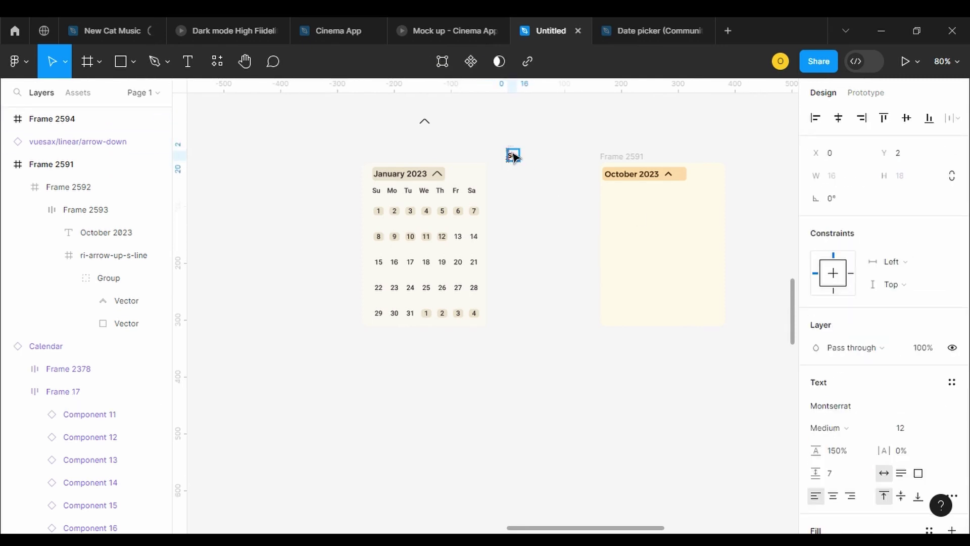
{"action": "left_click", "coordinate": [838, 118]}
{"action": "left_click", "coordinate": [907, 118]}
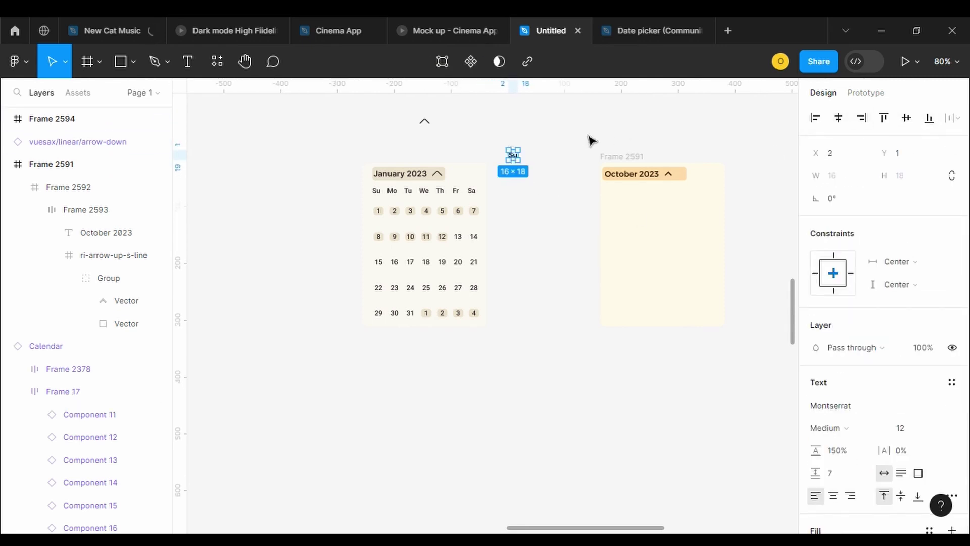
{"action": "key", "text": "Escape"}
{"action": "left_click", "coordinate": [513, 153]}
{"action": "key", "text": "Escape"}
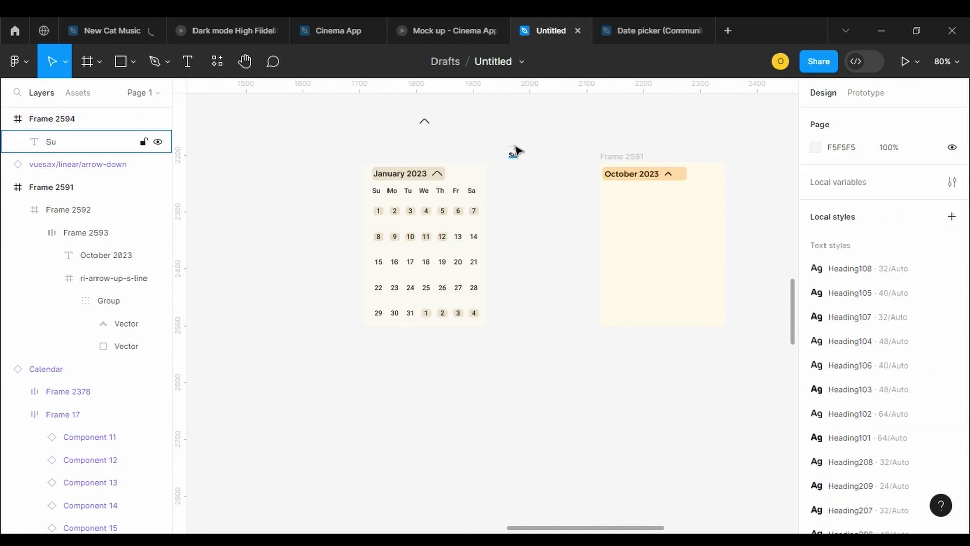
Move the "Su" frame into the main calendar frame below the October 2023 header, at X 4
{"action": "left_click", "coordinate": [514, 153]}
{"action": "left_click_drag", "start_coordinate": [587, 174], "coordinate": [612, 198]}
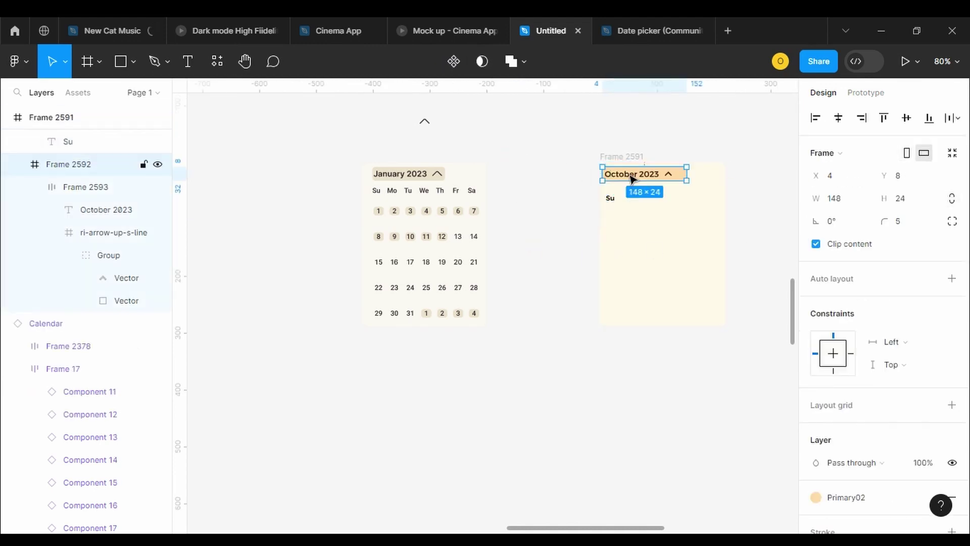
{"action": "left_click", "coordinate": [832, 177]}
{"action": "type", "text": "4"}
{"action": "key", "text": "Return"}
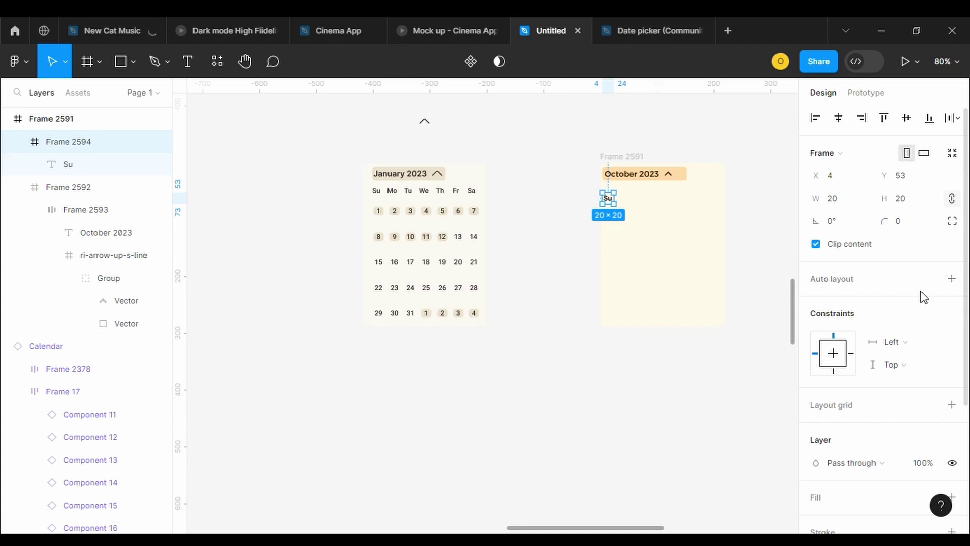
Set the vertical spacing between the October 2023 header frame and the "Su" frame to 8
{"action": "left_click", "coordinate": [68, 187]}
{"action": "left_click", "coordinate": [68, 141], "text": "shift"}
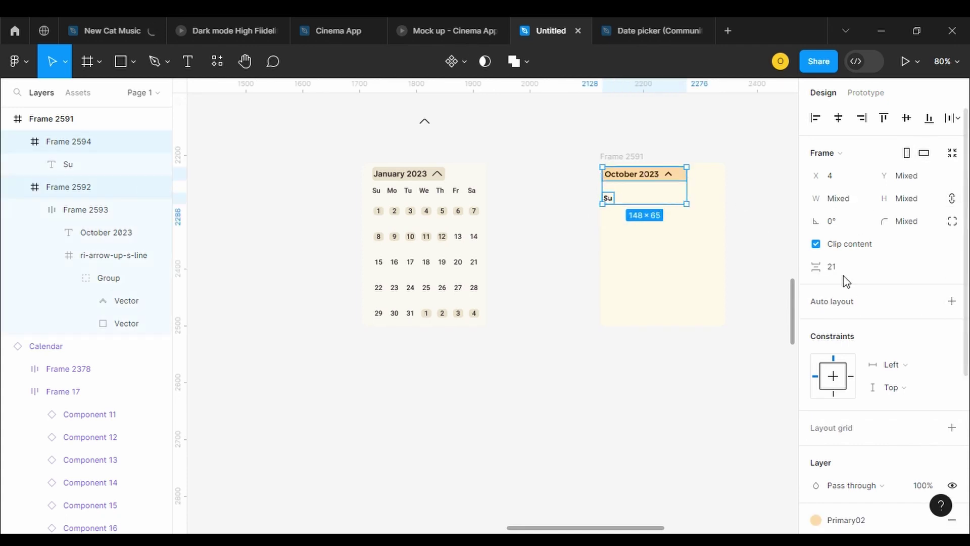
{"action": "key", "text": "Return"}
{"action": "type", "text": "8"}
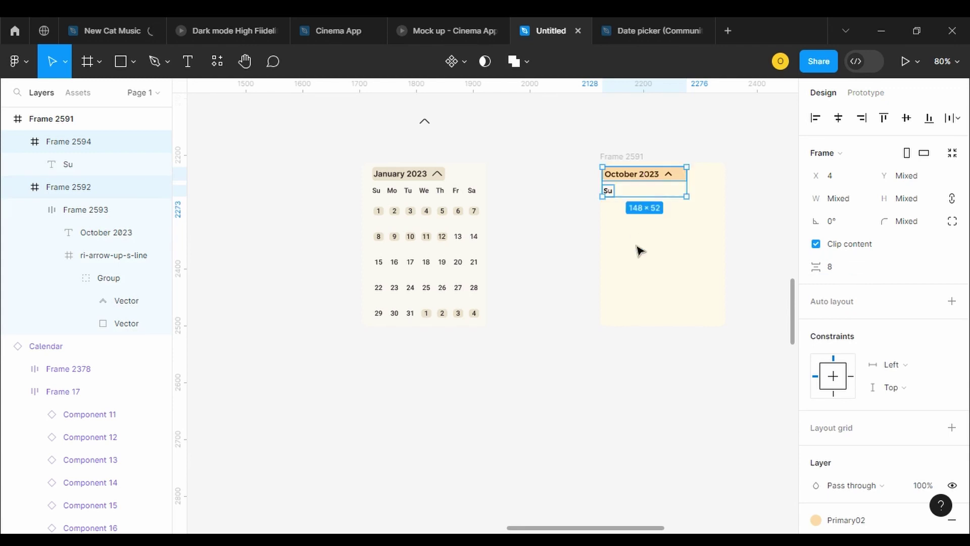
Duplicate the "Su" frame six times along the row below the October 2023 header to make seven weekday cells
{"action": "left_click", "coordinate": [434, 174]}
{"action": "left_click", "coordinate": [434, 176]}
{"action": "left_click", "coordinate": [439, 196], "text": "shift"}
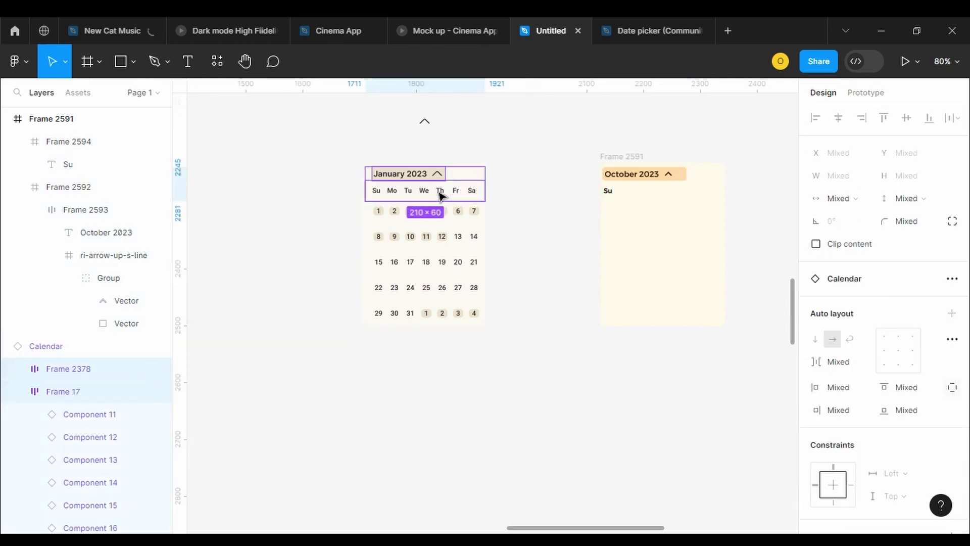
{"action": "left_click", "coordinate": [535, 176]}
{"action": "left_click", "coordinate": [608, 192]}
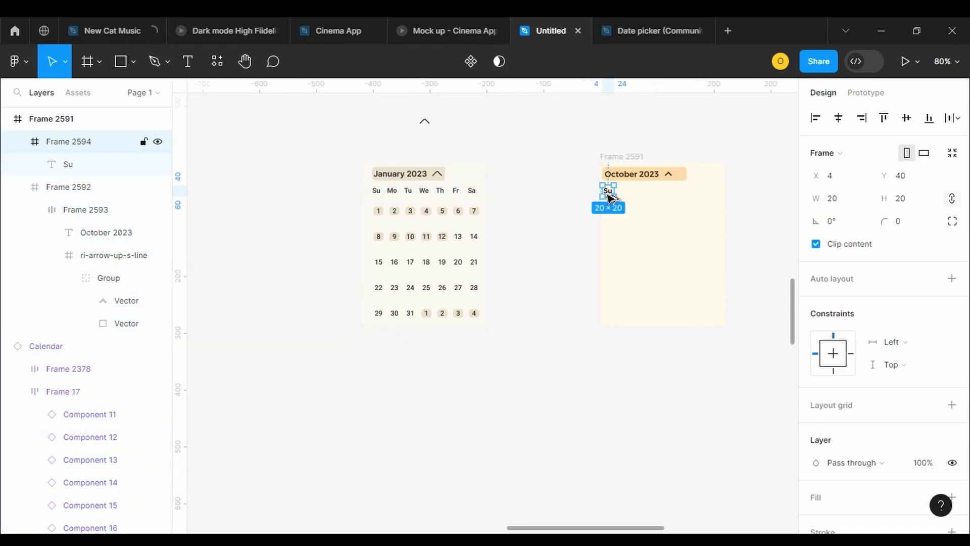
{"action": "left_click_drag", "start_coordinate": [609, 196], "coordinate": [695, 197]}
Change the text of the second, third and fourth weekday cells to Mo, Tu and We
{"action": "double_click", "coordinate": [619, 192]}
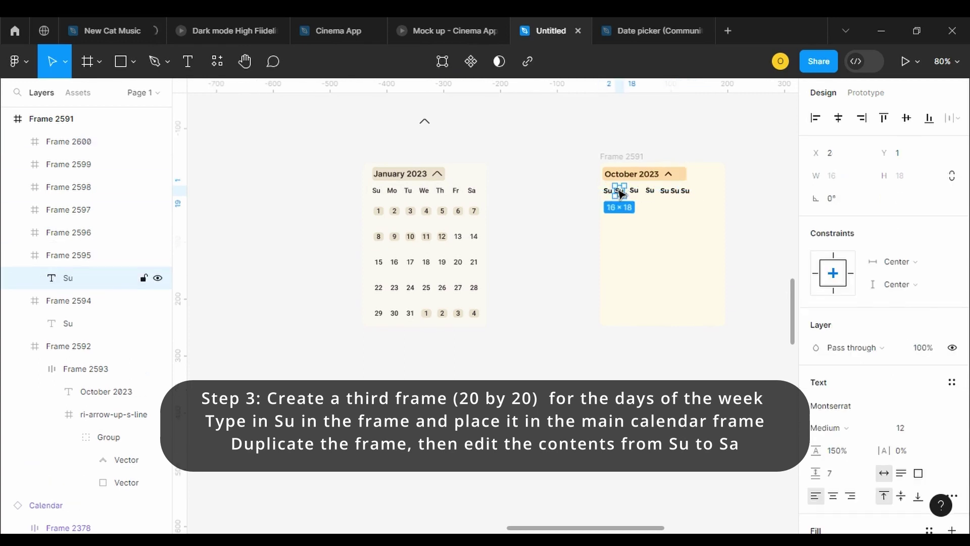
{"action": "double_click", "coordinate": [623, 192]}
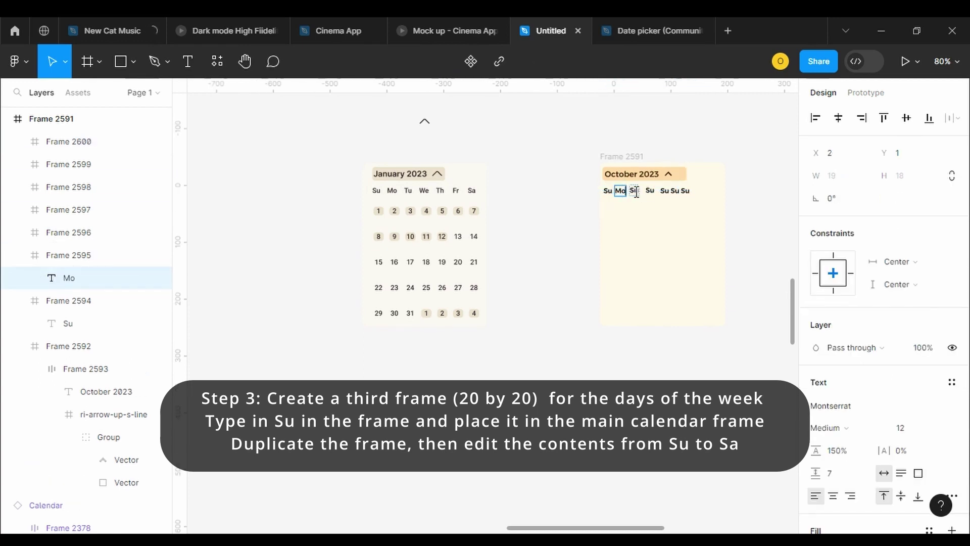
{"action": "double_click", "coordinate": [635, 192]}
{"action": "double_click", "coordinate": [651, 191]}
{"action": "double_click", "coordinate": [651, 191]}
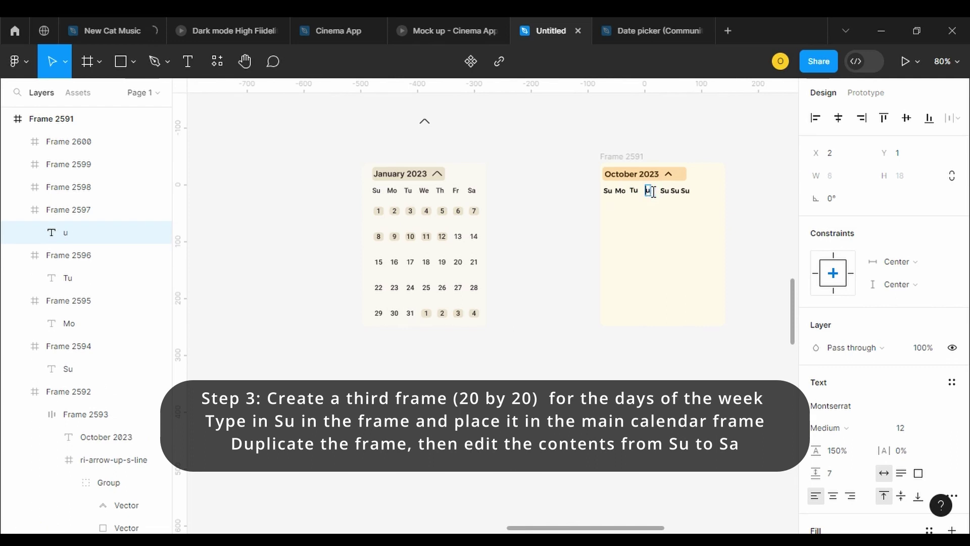
{"action": "type", "text": "We"}
Change the text of the last three weekday cells to Th, Fr and Sa
{"action": "double_click", "coordinate": [665, 191]}
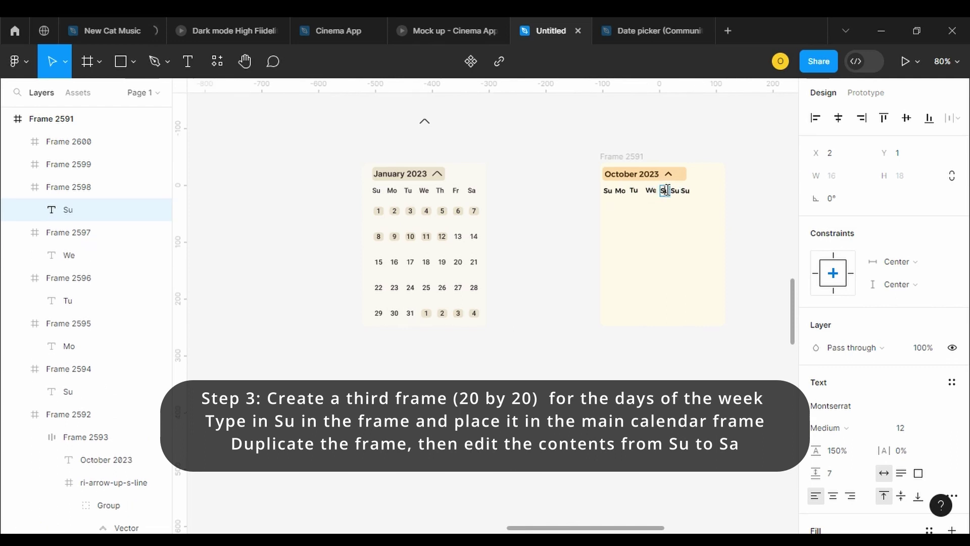
{"action": "type", "text": "Th"}
{"action": "double_click", "coordinate": [677, 191]}
{"action": "type", "text": "Fr"}
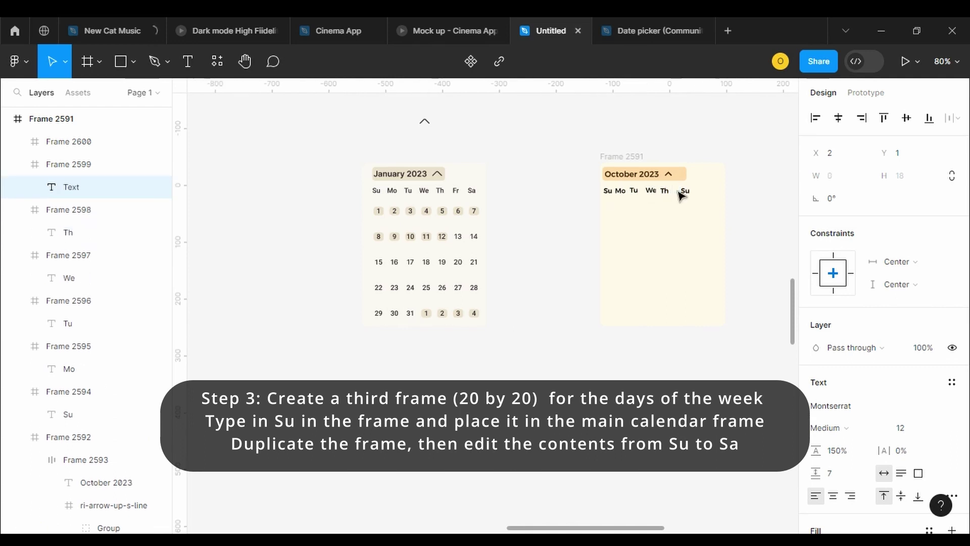
{"action": "double_click", "coordinate": [687, 191]}
{"action": "key", "text": "BackSpace"}
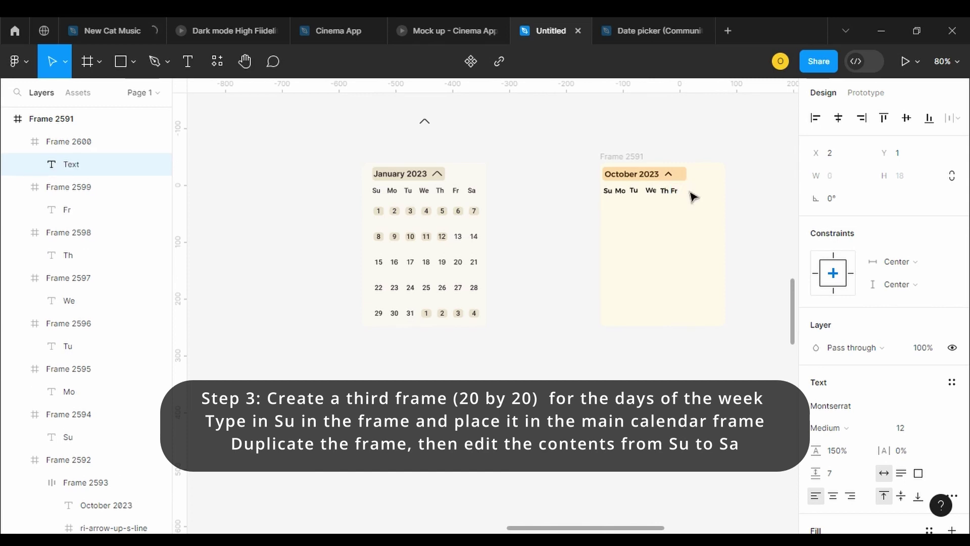
{"action": "type", "text": "Sa"}
{"action": "left_click", "coordinate": [700, 223]}
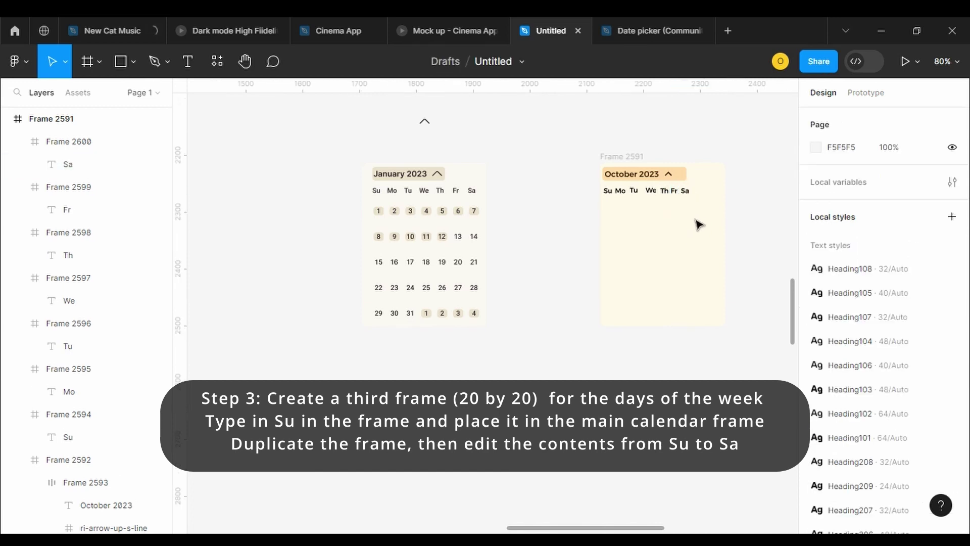
Wrap the seven weekday frames in a horizontal auto layout with a spacing of 8
{"action": "left_click_drag", "start_coordinate": [699, 223], "coordinate": [607, 193]}
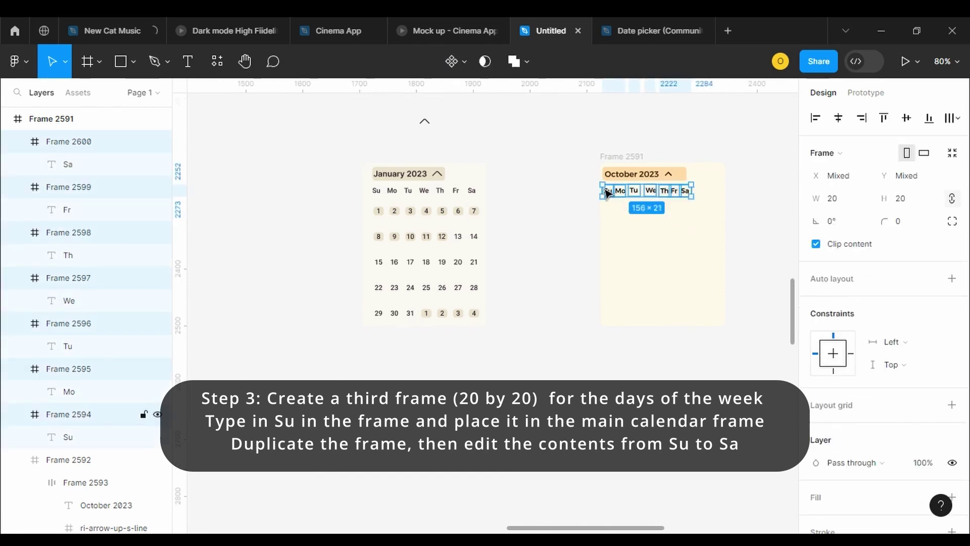
{"action": "key", "text": "shift+a"}
{"action": "left_click", "coordinate": [832, 350]}
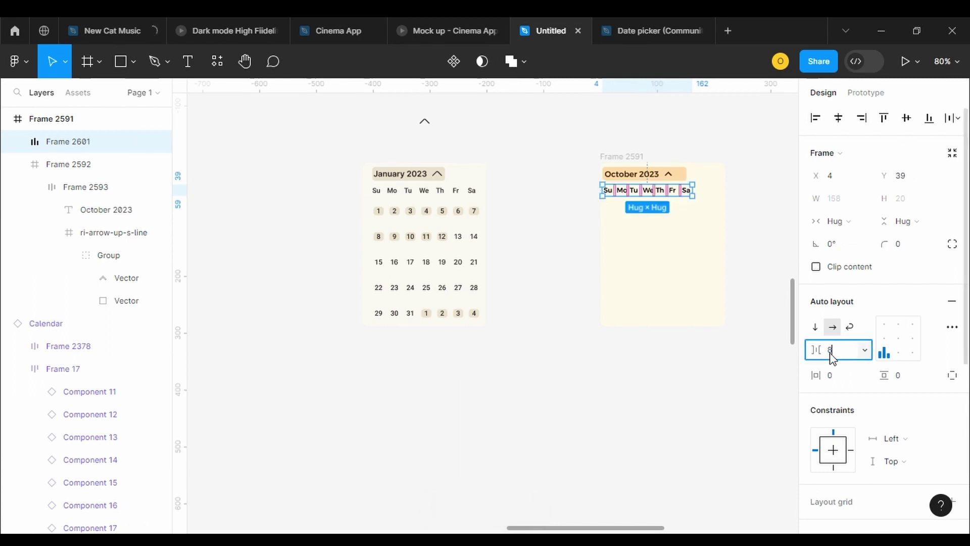
{"action": "type", "text": "5"}
{"action": "key", "text": "Return"}
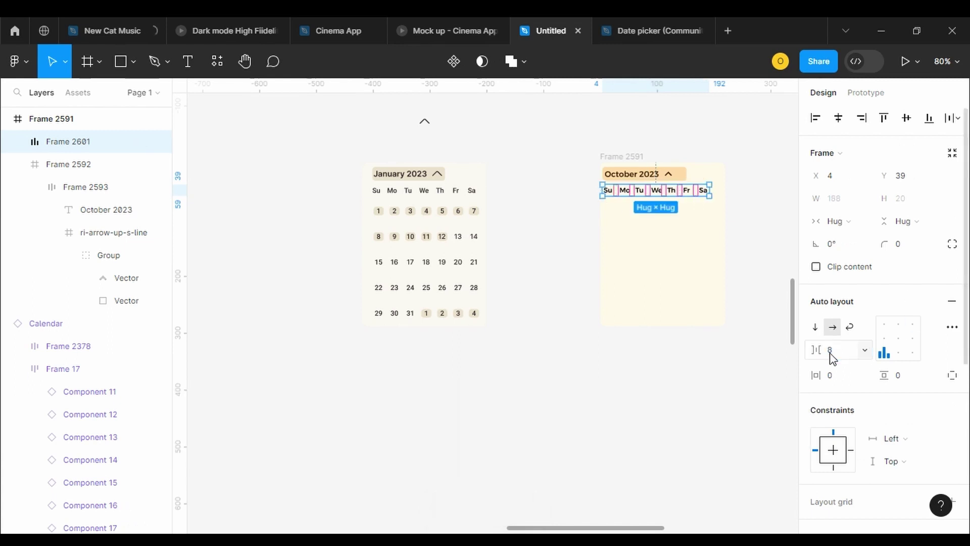
Resize all seven weekday frames inside the auto layout row to 24 by 24
{"action": "key", "text": "Return"}
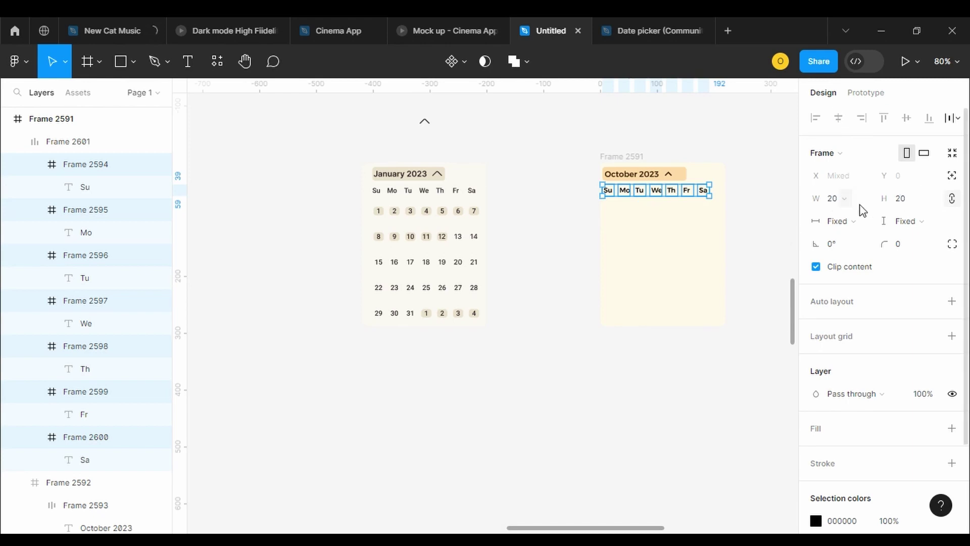
{"action": "left_click", "coordinate": [836, 207]}
{"action": "type", "text": "24"}
{"action": "key", "text": "Tab"}
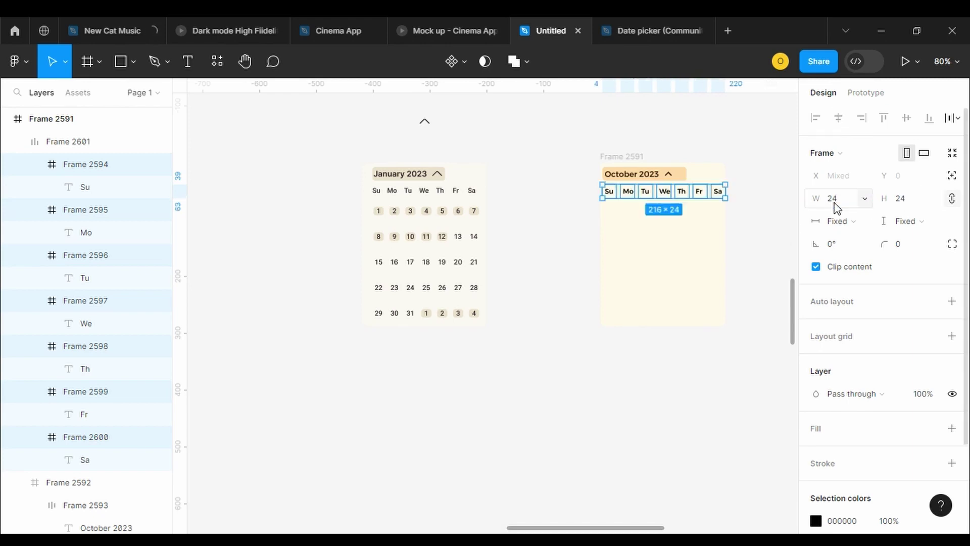
{"action": "type", "text": "24"}
{"action": "key", "text": "Return"}
{"action": "left_click", "coordinate": [909, 200]}
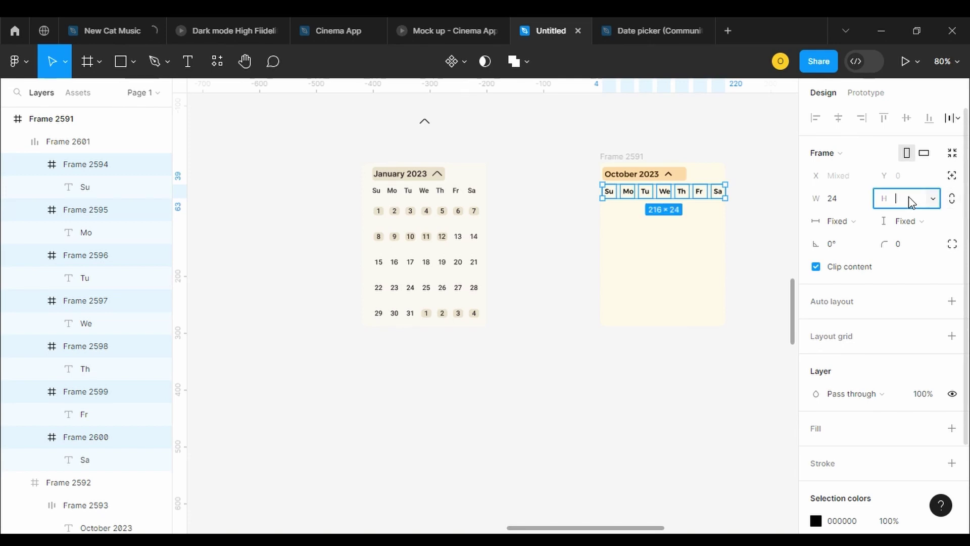
{"action": "type", "text": "24"}
{"action": "key", "text": "Return"}
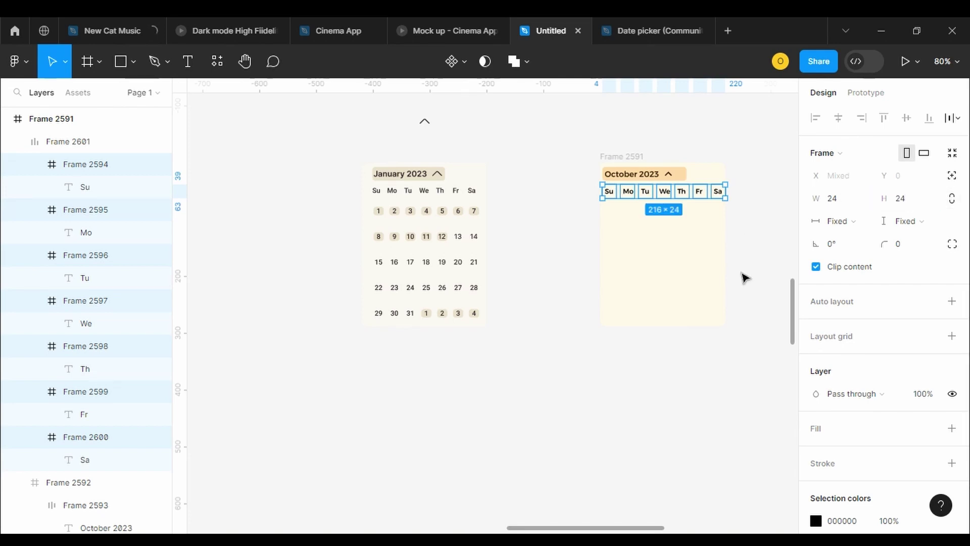
{"action": "left_click", "coordinate": [738, 253]}
{"action": "left_click", "coordinate": [683, 200]}
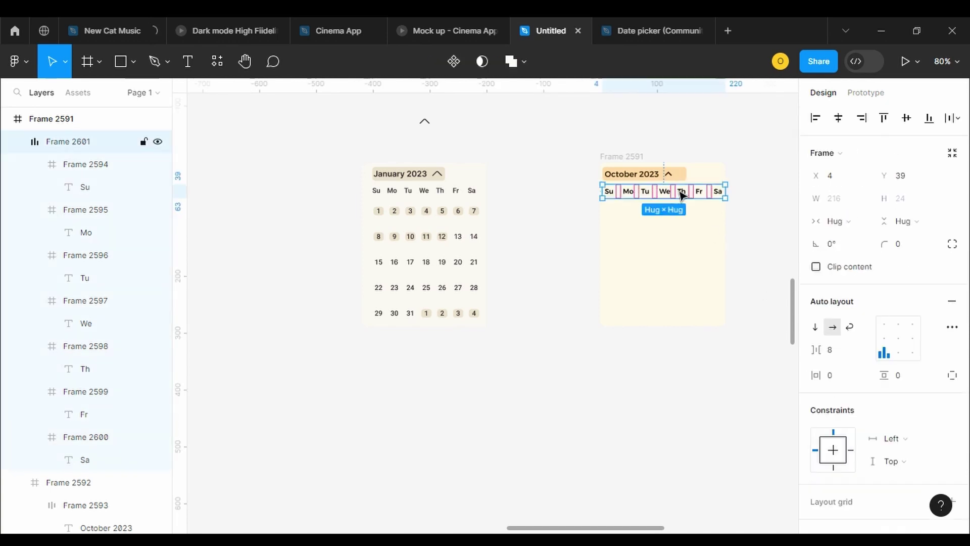
Set the weekday row's auto layout spacing to 4 and center the row horizontally in the calendar frame
{"action": "left_click", "coordinate": [830, 354]}
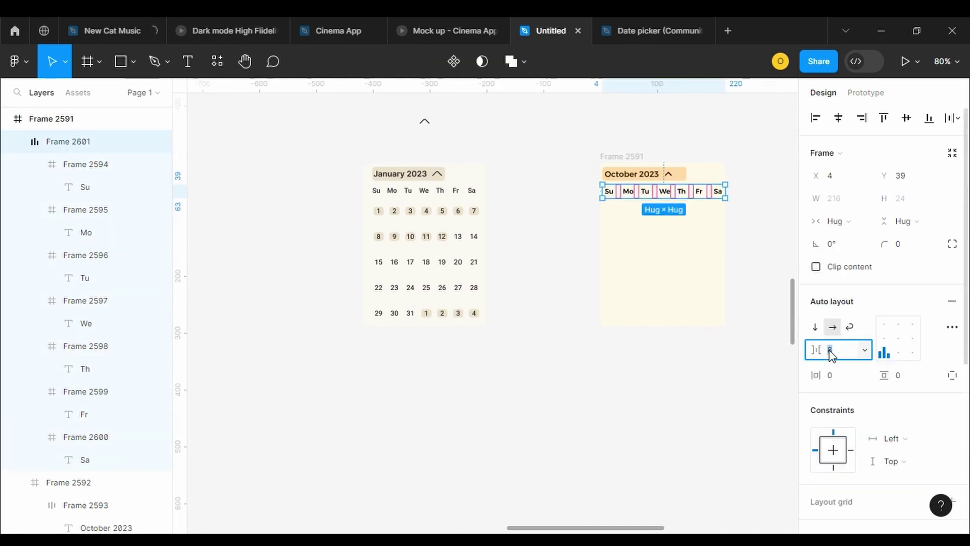
{"action": "type", "text": "4"}
{"action": "key", "text": "Return"}
{"action": "left_click", "coordinate": [839, 121]}
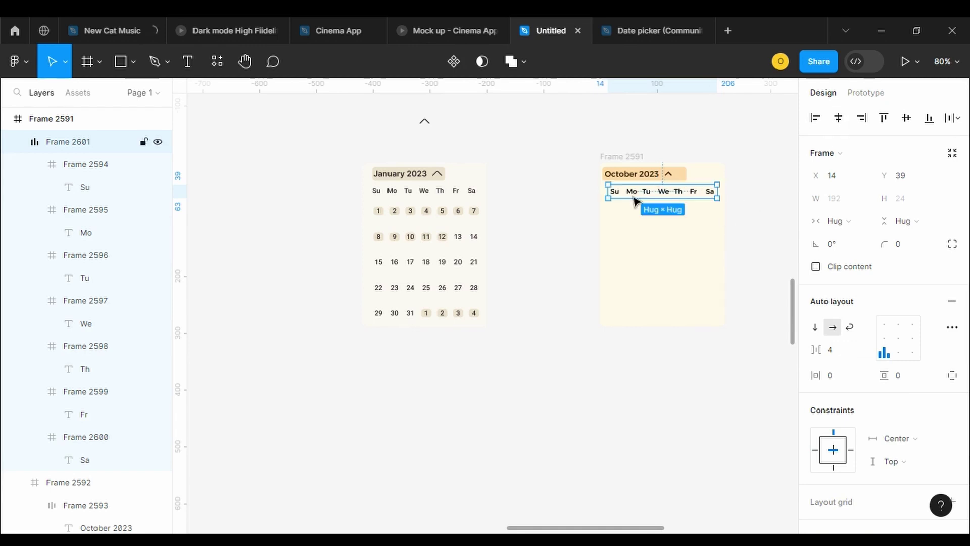
{"action": "left_click", "coordinate": [769, 201]}
Set the X position of the October 2023 header to 14 so it lines up with the weekday row
{"action": "left_click", "coordinate": [671, 196]}
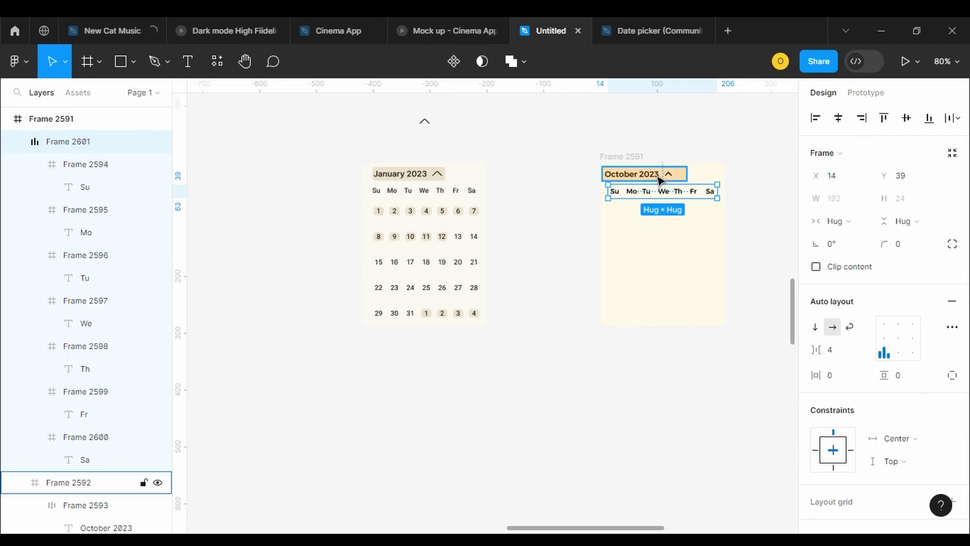
{"action": "left_click", "coordinate": [659, 178]}
{"action": "left_click", "coordinate": [836, 177]}
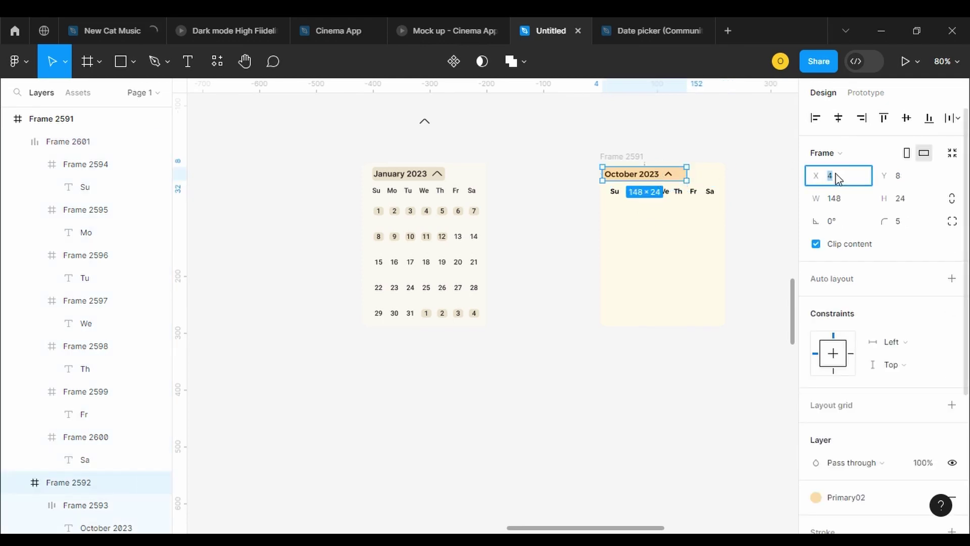
{"action": "type", "text": "14"}
{"action": "key", "text": "Return"}
{"action": "left_click", "coordinate": [758, 197]}
Center the Su, Mo and Tu labels horizontally within their weekday frames
{"action": "left_click", "coordinate": [678, 195]}
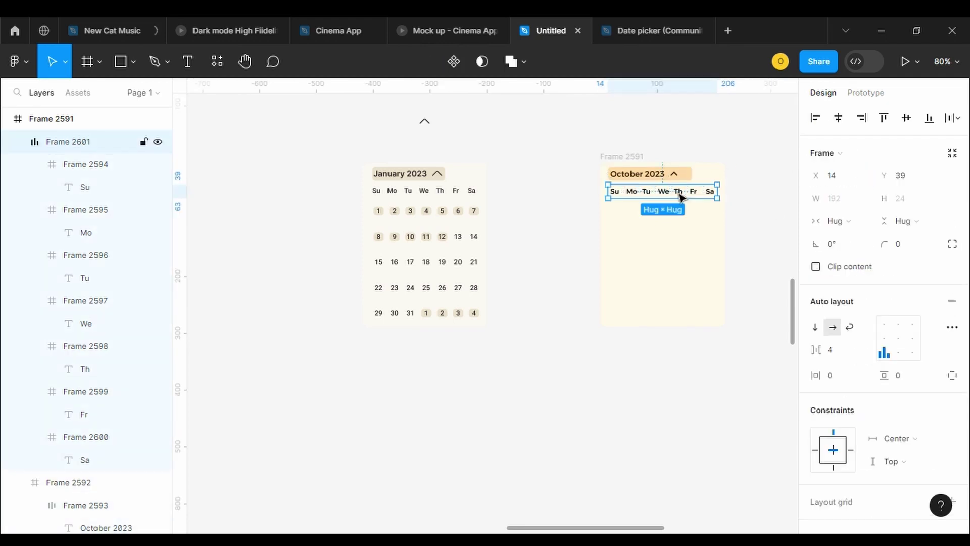
{"action": "double_click", "coordinate": [622, 197]}
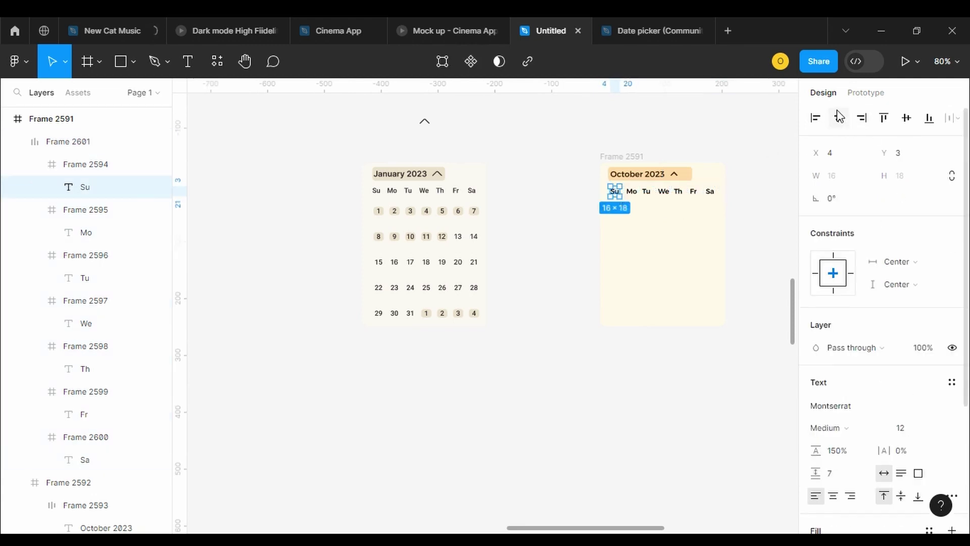
{"action": "left_click", "coordinate": [632, 193]}
{"action": "key", "text": "Return"}
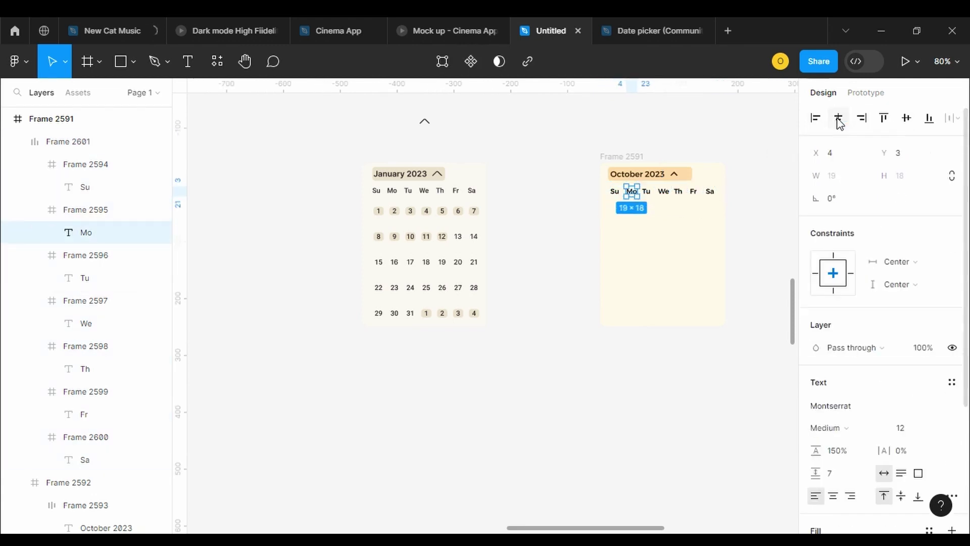
{"action": "left_click", "coordinate": [126, 255]}
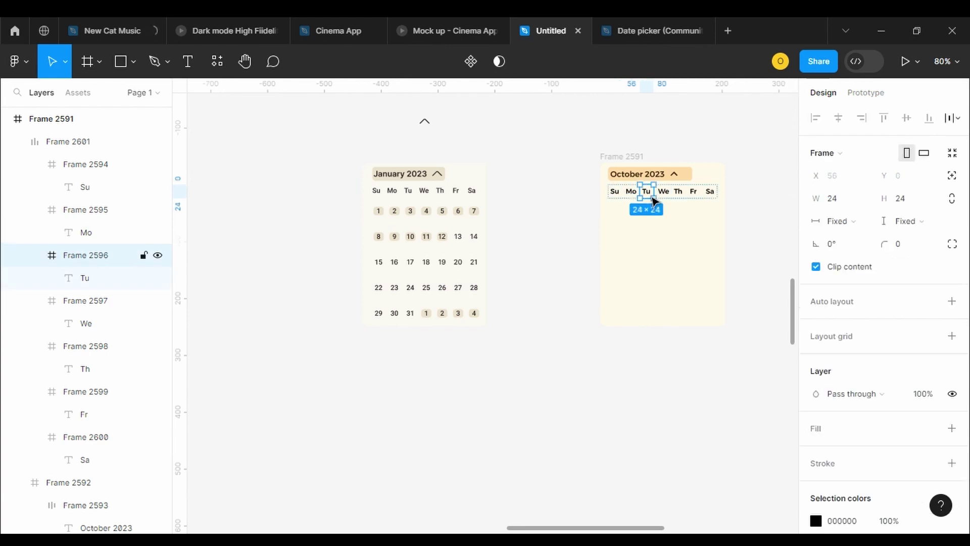
{"action": "key", "text": "Return"}
{"action": "left_click", "coordinate": [839, 118]}
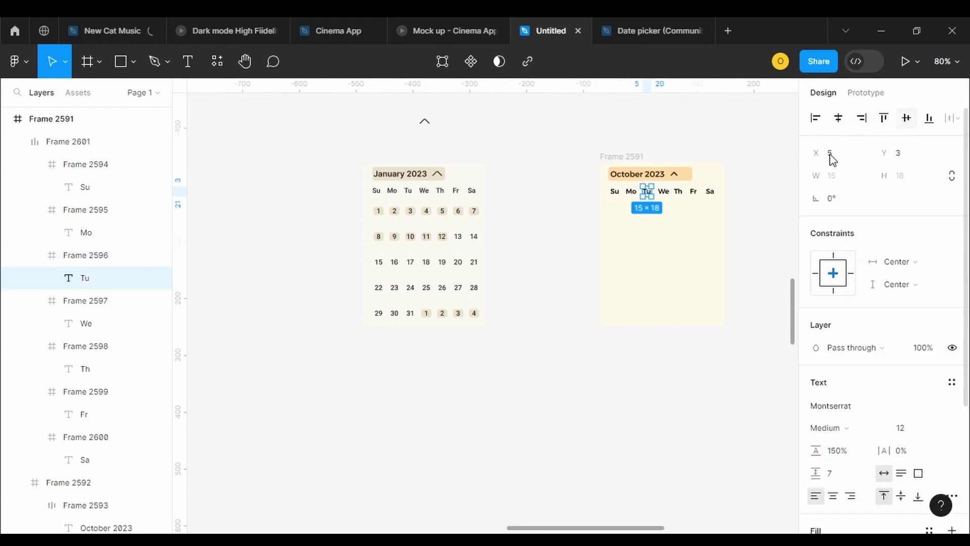
Try to center the We, Th, Fr and Sa labels all at once, undoing the alignment
{"action": "left_click", "coordinate": [665, 191]}
{"action": "left_click", "coordinate": [678, 191], "text": "shift"}
{"action": "left_click", "coordinate": [694, 192], "text": "shift"}
{"action": "left_click", "coordinate": [710, 192], "text": "shift"}
{"action": "key", "text": "Return"}
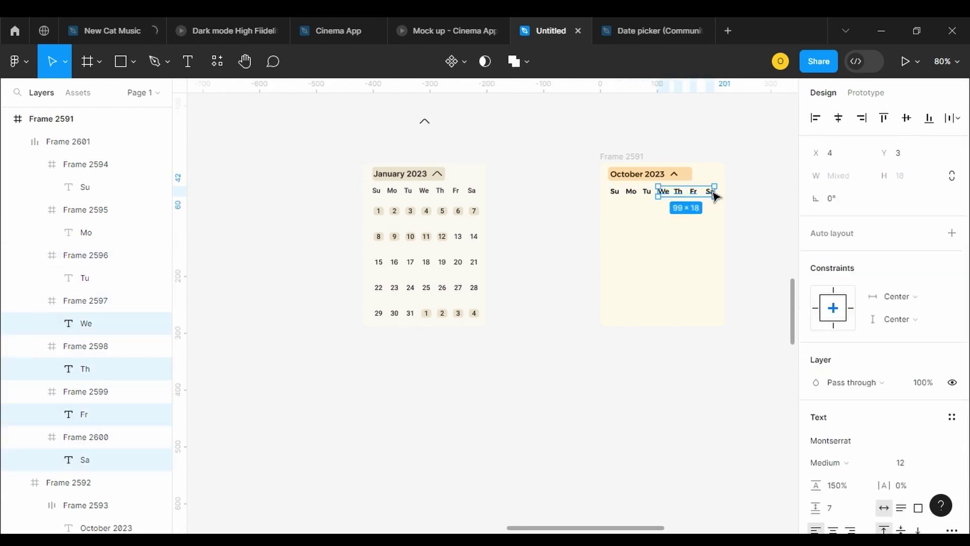
{"action": "left_click", "coordinate": [838, 118]}
{"action": "key", "text": "ctrl+z"}
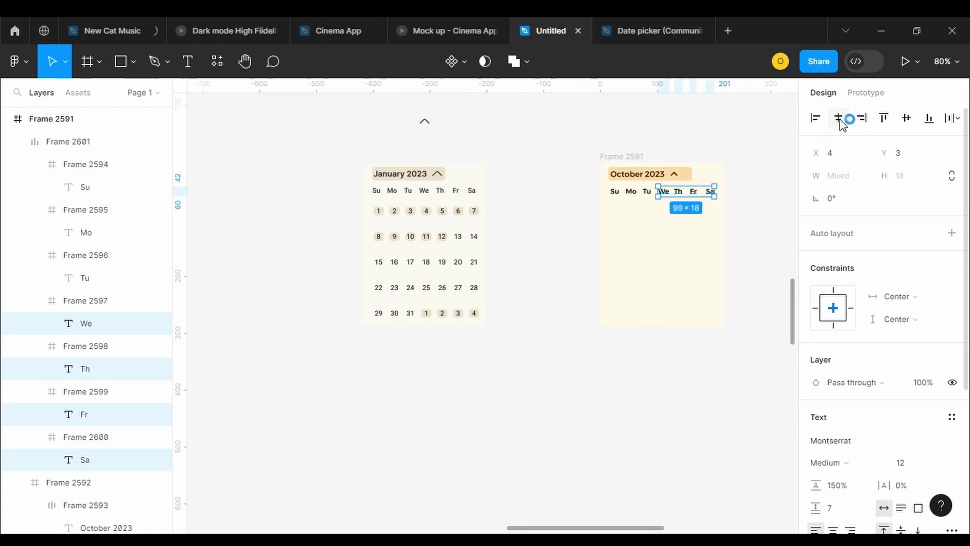
{"action": "left_click", "coordinate": [759, 165]}
Center the We and Th labels horizontally within their own weekday frames
{"action": "left_click", "coordinate": [666, 193], "text": "ctrl"}
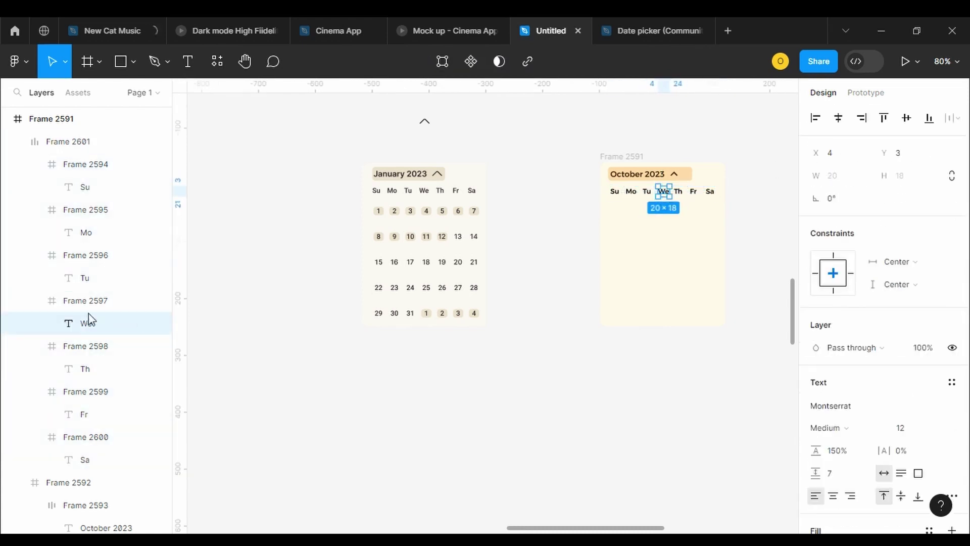
{"action": "key", "text": "shift+Return"}
{"action": "key", "text": "Return"}
{"action": "key", "text": "Left"}
{"action": "key", "text": "Left"}
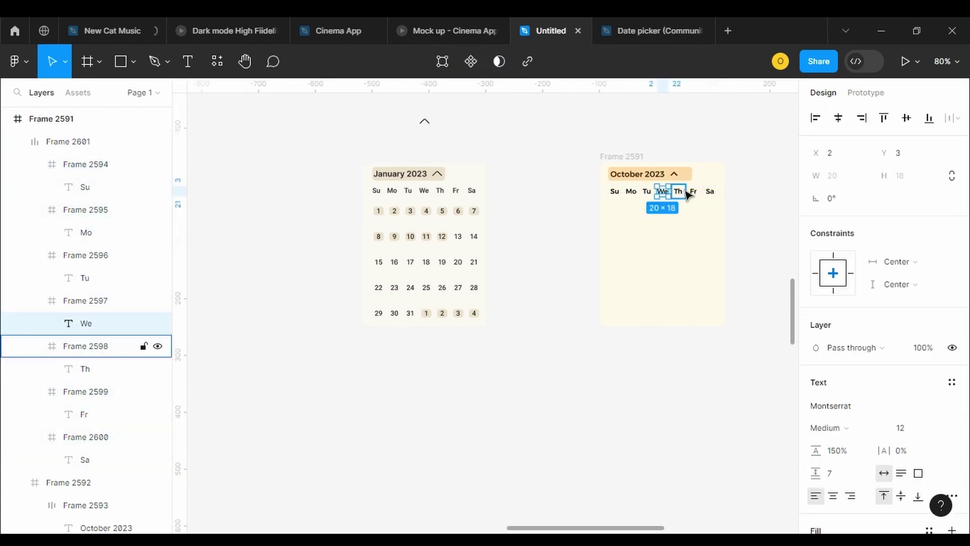
{"action": "left_click", "coordinate": [688, 195]}
{"action": "key", "text": "Return"}
Center the Fr and Sa labels horizontally within their own weekday frames
{"action": "left_click", "coordinate": [701, 196]}
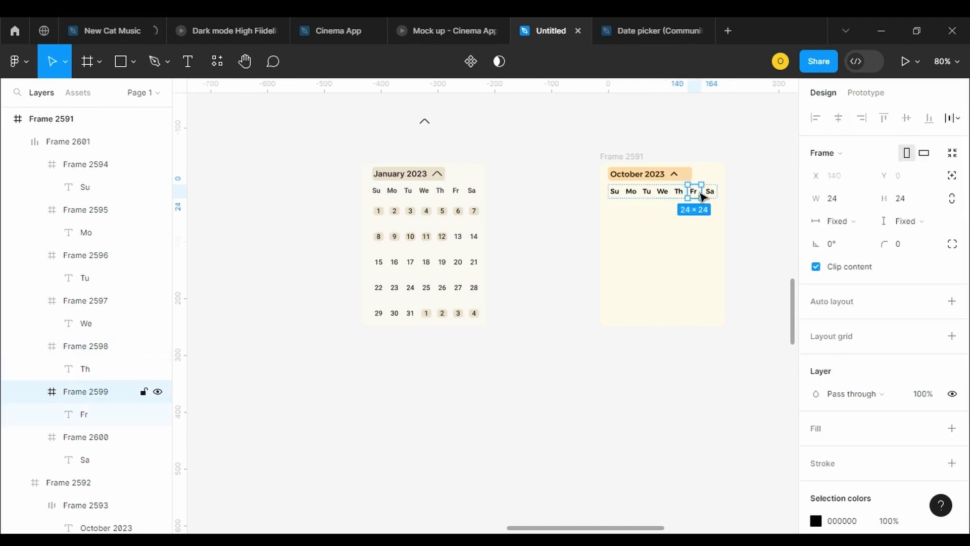
{"action": "key", "text": "Return"}
{"action": "left_click", "coordinate": [838, 119]}
{"action": "left_click", "coordinate": [711, 194]}
{"action": "key", "text": "Return"}
{"action": "left_click", "coordinate": [839, 120]}
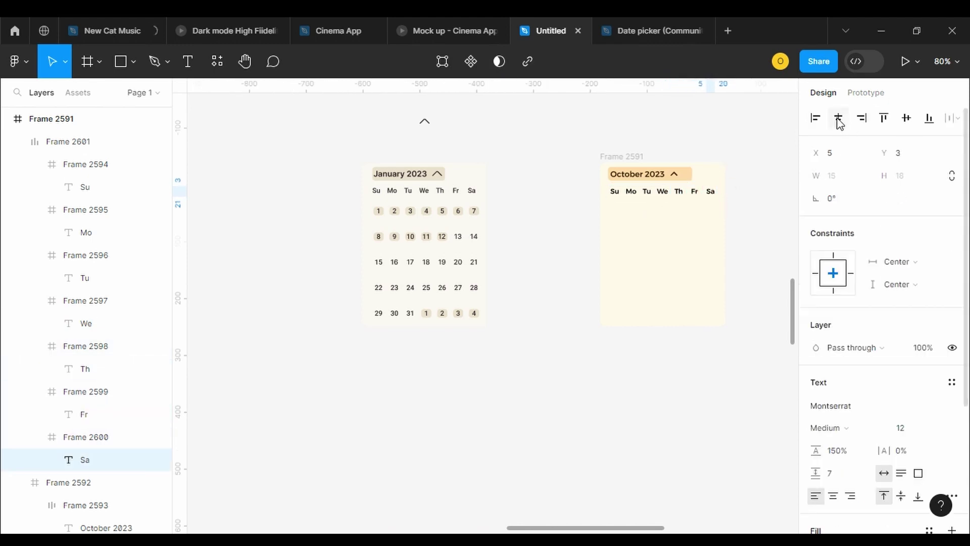
Duplicate the weekday row five times below itself, evenly spaced down to Y 194
{"action": "left_click", "coordinate": [680, 197]}
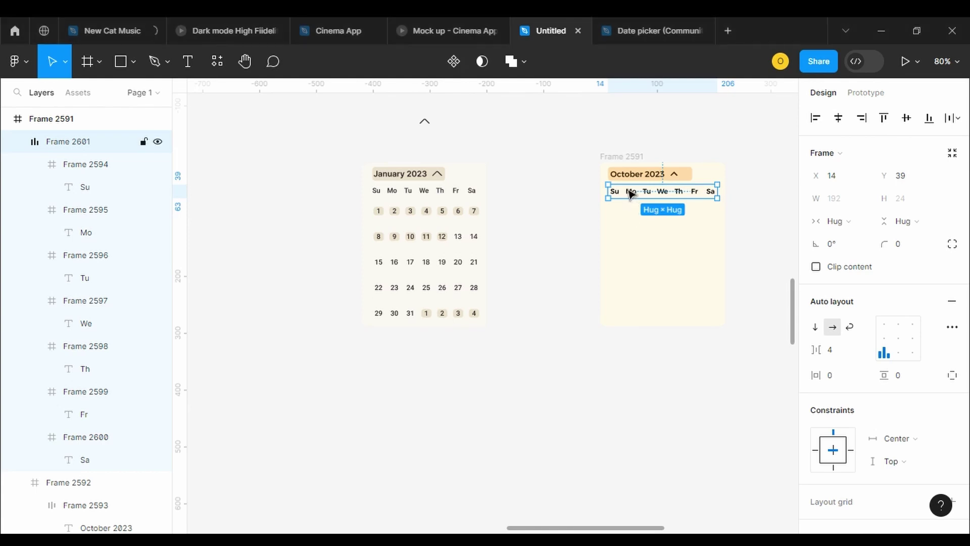
{"action": "left_click_drag", "start_coordinate": [632, 202], "coordinate": [633, 283]}
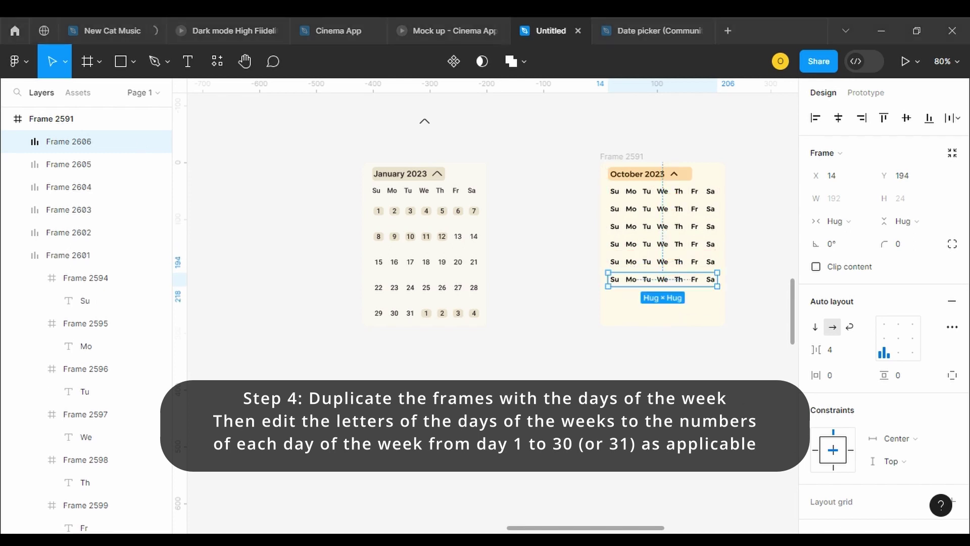
Change the first three cells of the first duplicated row to 1, 2 and 3
{"action": "left_click", "coordinate": [614, 209]}
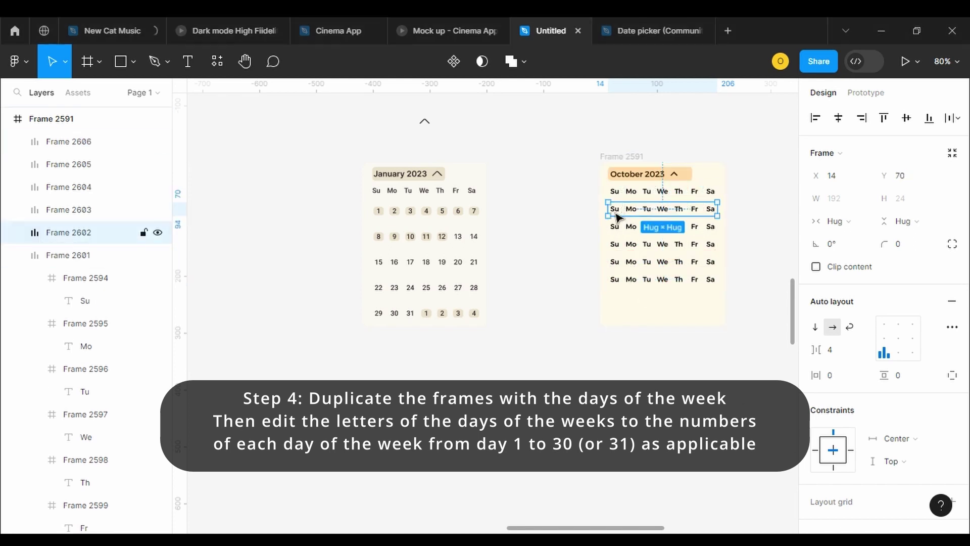
{"action": "double_click", "coordinate": [615, 209]}
{"action": "type", "text": "1"}
{"action": "double_click", "coordinate": [631, 209]}
{"action": "type", "text": "2"}
{"action": "double_click", "coordinate": [648, 209]}
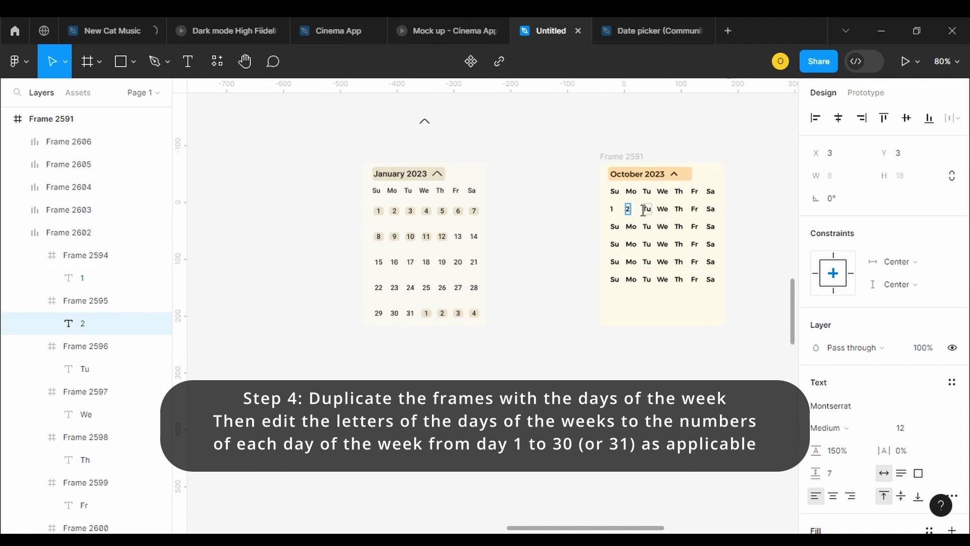
Change the remaining four cells of the first date row to 4, 5, 6 and 7
{"action": "double_click", "coordinate": [662, 208]}
{"action": "type", "text": "4"}
{"action": "double_click", "coordinate": [679, 208]}
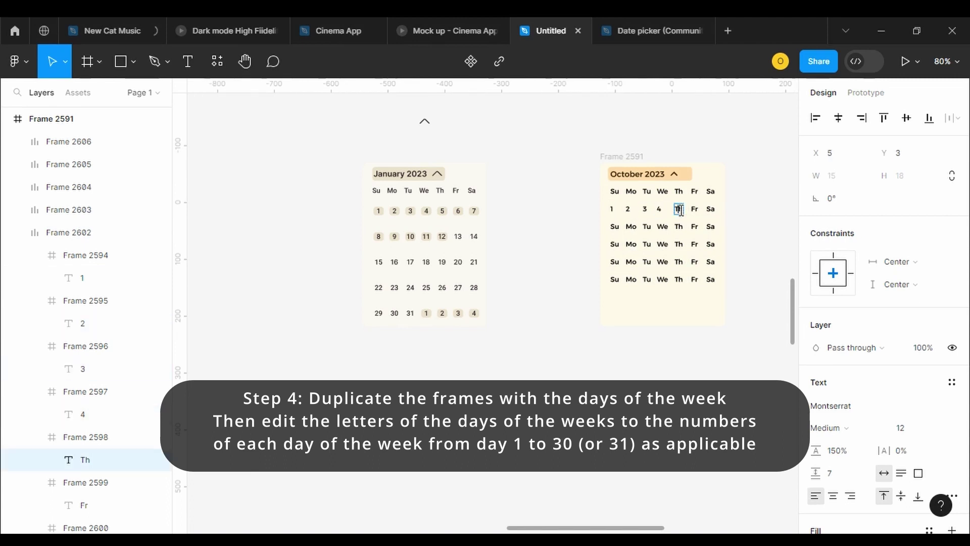
{"action": "double_click", "coordinate": [695, 208]}
{"action": "type", "text": "6"}
{"action": "double_click", "coordinate": [710, 209]}
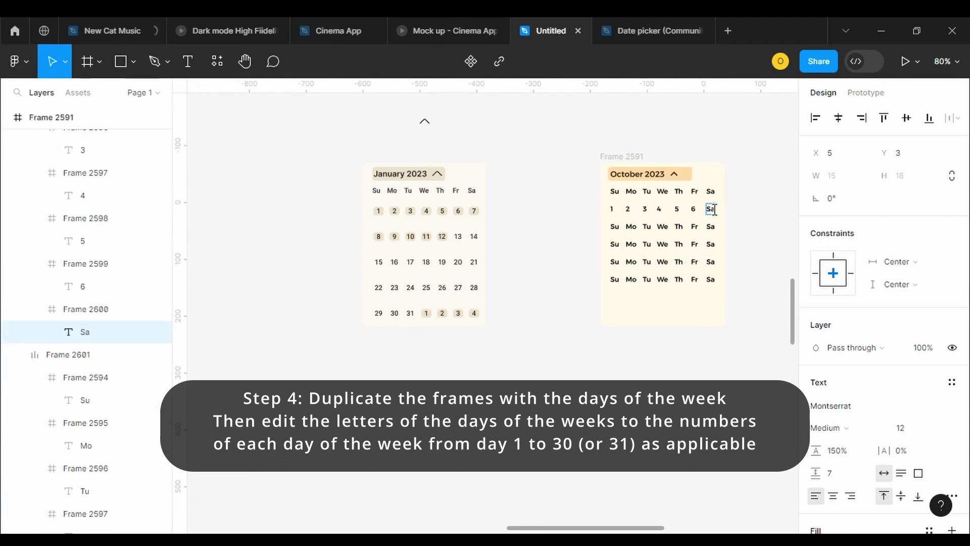
{"action": "type", "text": "7"}
Change the first three cells of the second date row to 8, 9 and 10
{"action": "double_click", "coordinate": [615, 226]}
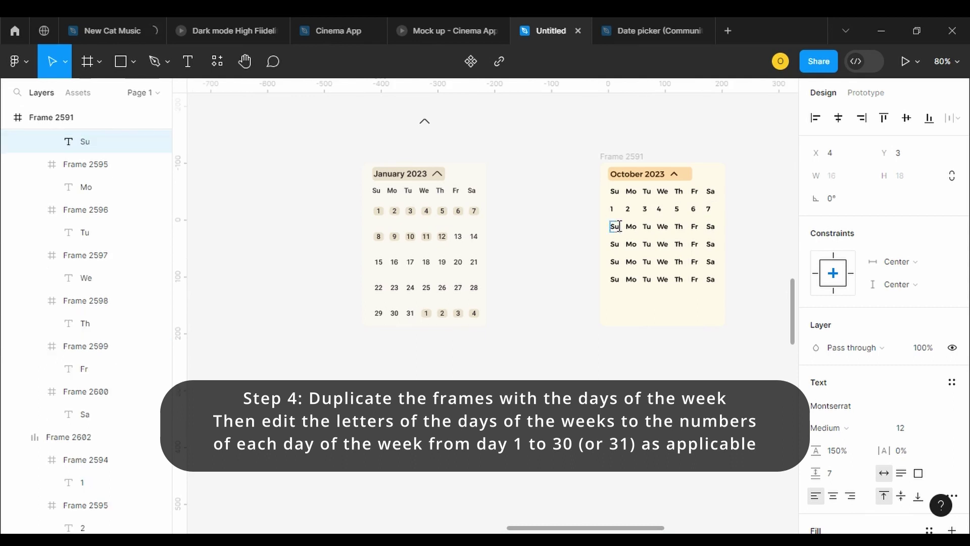
{"action": "type", "text": "8"}
{"action": "double_click", "coordinate": [632, 227]}
{"action": "type", "text": "7"}
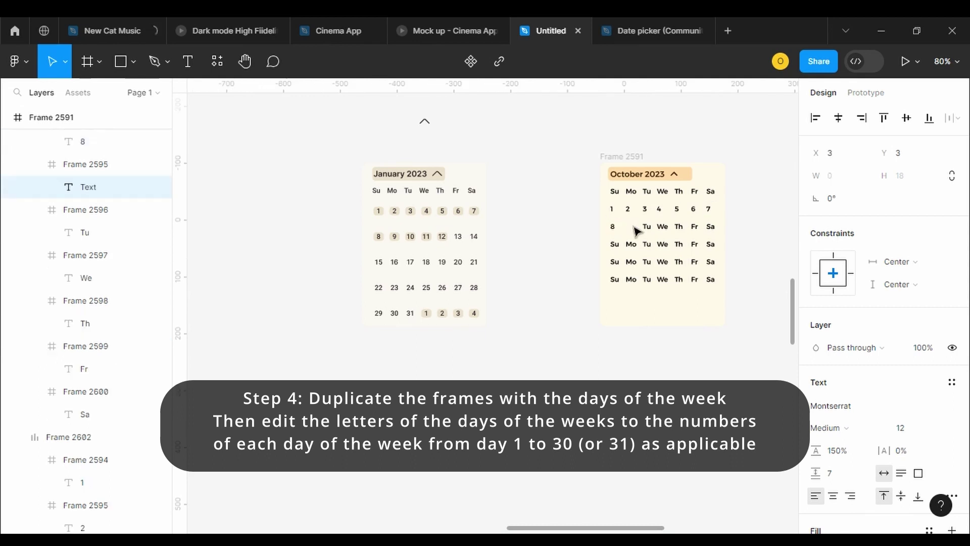
{"action": "type", "text": "9"}
{"action": "double_click", "coordinate": [647, 226]}
{"action": "key", "text": "BackSpace"}
{"action": "type", "text": "10"}
Change the remaining four cells of the second date row to 11, 12, 13 and 14
{"action": "double_click", "coordinate": [663, 226]}
{"action": "key", "text": "BackSpace"}
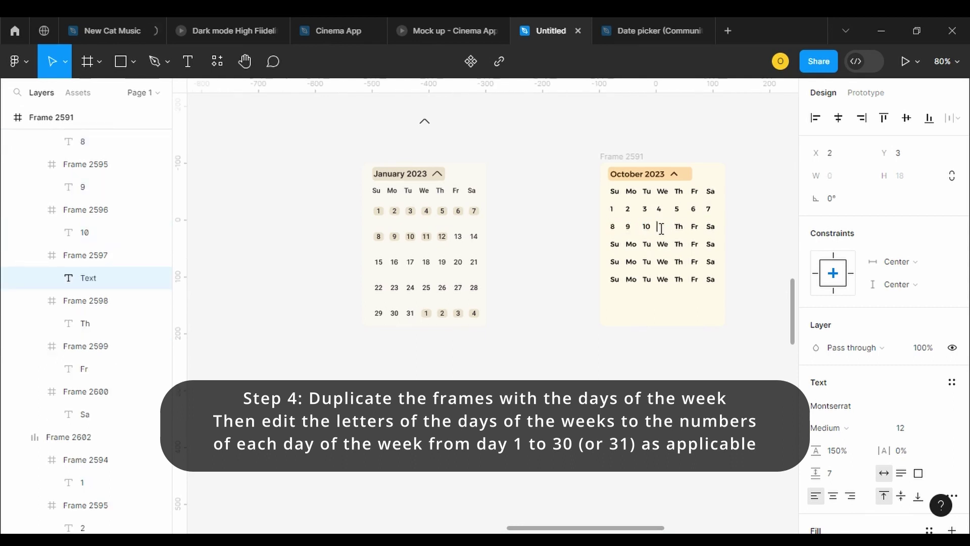
{"action": "double_click", "coordinate": [680, 227]}
{"action": "key", "text": "BackSpace"}
{"action": "double_click", "coordinate": [697, 227]}
{"action": "key", "text": "BackSpace"}
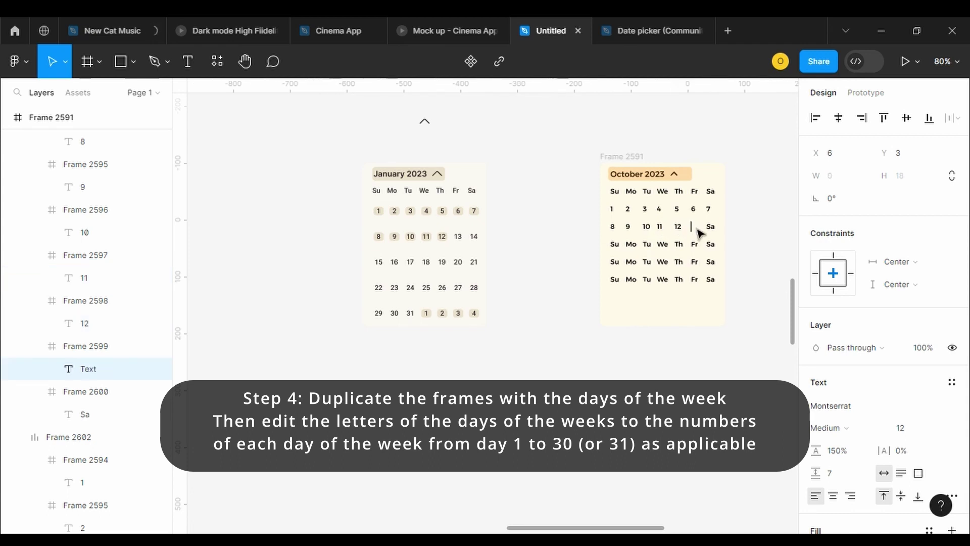
{"action": "double_click", "coordinate": [711, 227]}
{"action": "key", "text": "BackSpace"}
{"action": "type", "text": "1"}
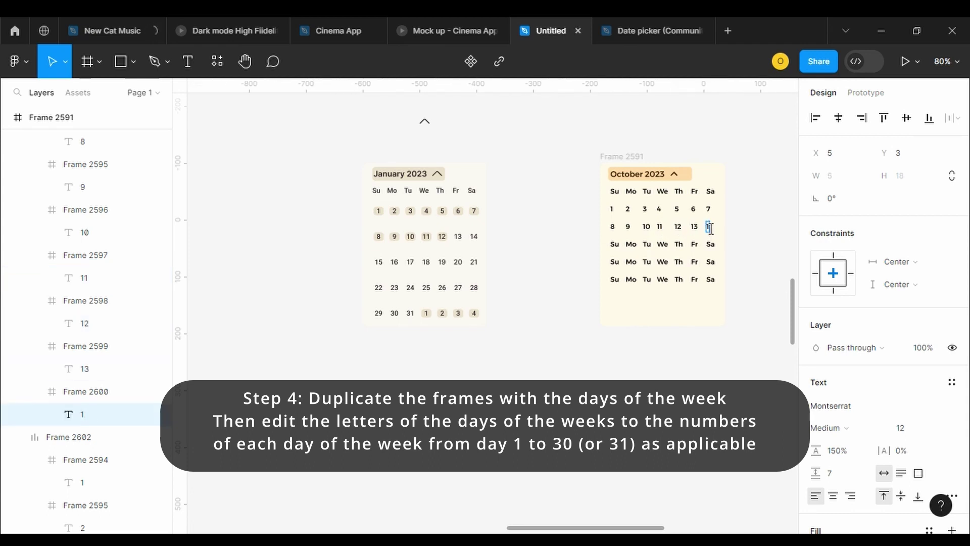
Change the first three cells of the third date row to 15, 16 and 17
{"action": "double_click", "coordinate": [615, 243]}
{"action": "key", "text": "BackSpace"}
{"action": "type", "text": "15"}
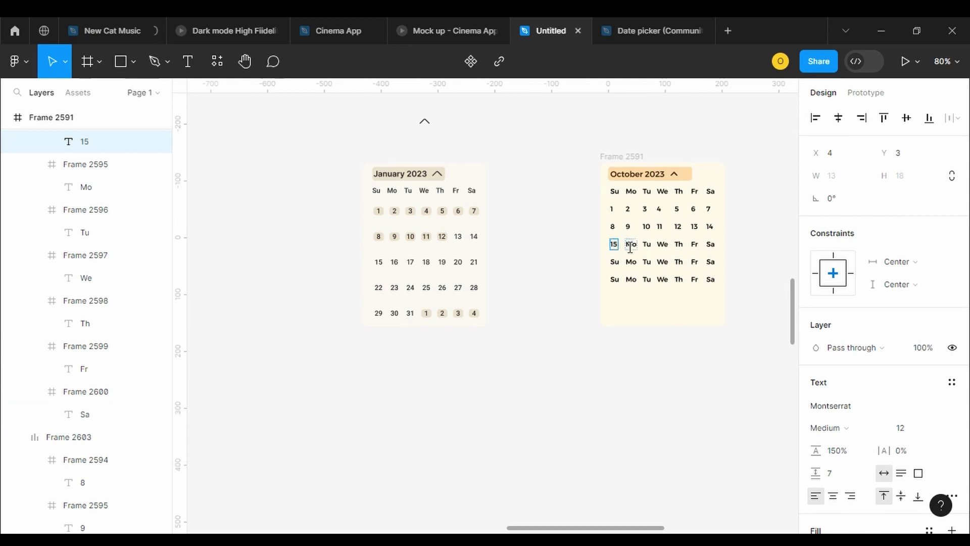
{"action": "double_click", "coordinate": [630, 243]}
{"action": "key", "text": "BackSpace"}
{"action": "double_click", "coordinate": [647, 244]}
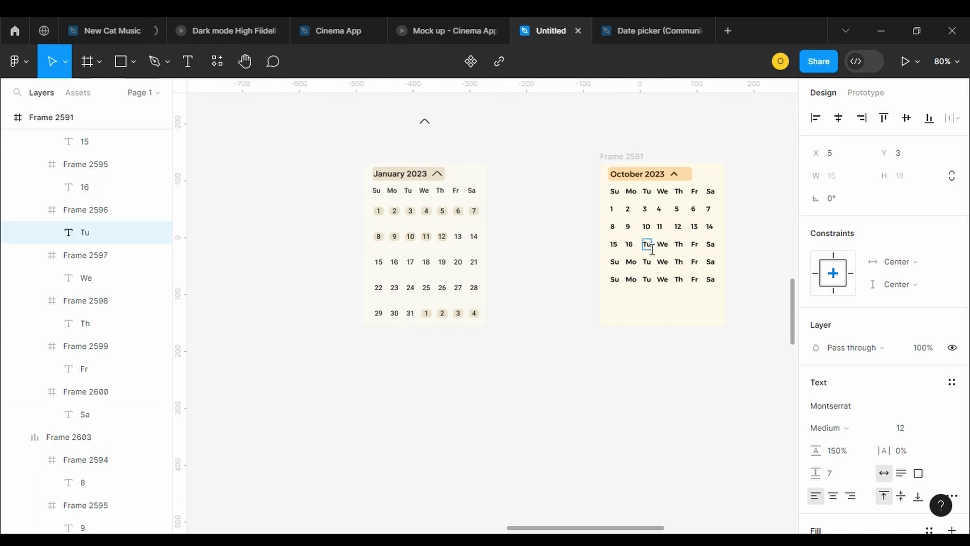
{"action": "key", "text": "BackSpace"}
{"action": "type", "text": "17"}
Change the remaining four cells of the third date row to 18, 19, 20 and 21
{"action": "double_click", "coordinate": [662, 244]}
{"action": "key", "text": "BackSpace"}
{"action": "type", "text": "18"}
{"action": "double_click", "coordinate": [679, 243]}
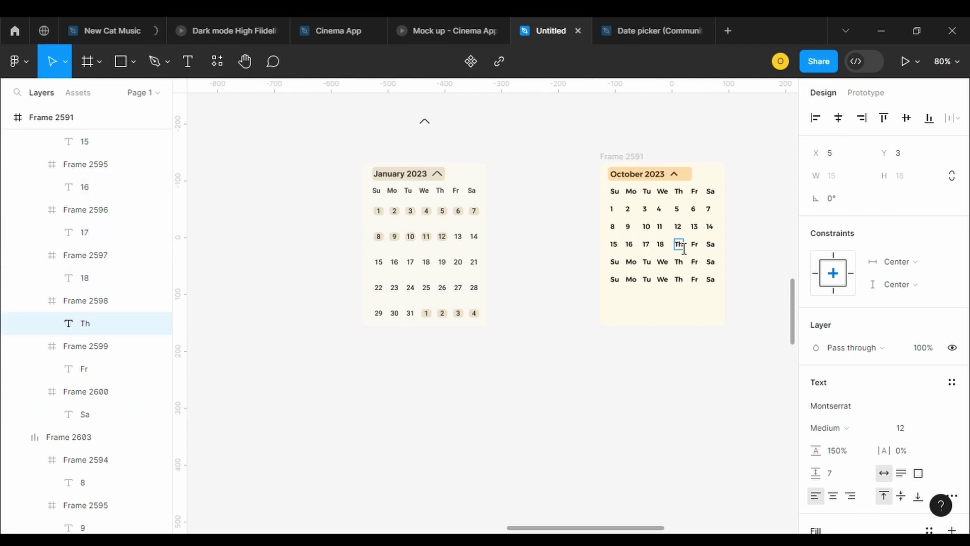
{"action": "key", "text": "BackSpace"}
{"action": "type", "text": "19"}
{"action": "double_click", "coordinate": [696, 245]}
{"action": "type", "text": "20"}
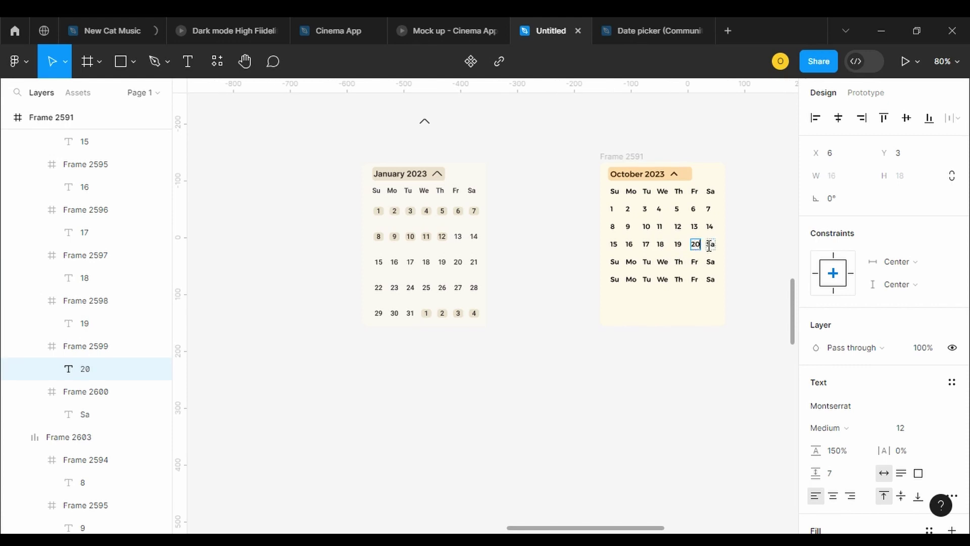
{"action": "double_click", "coordinate": [710, 244]}
{"action": "key", "text": "BackSpace"}
{"action": "type", "text": "21"}
Change the first three cells of the fourth date row to 22, 23 and 24
{"action": "double_click", "coordinate": [614, 261]}
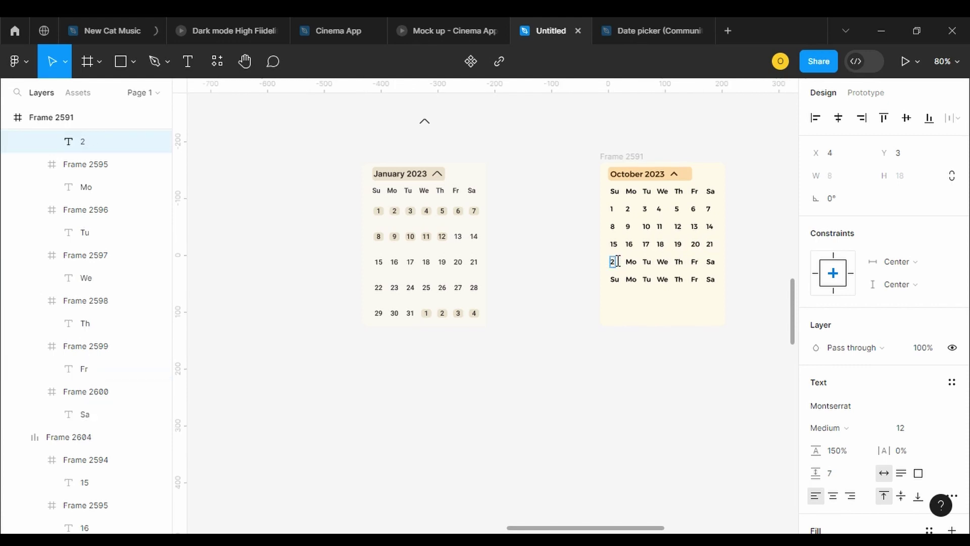
{"action": "double_click", "coordinate": [630, 261]}
{"action": "key", "text": "BackSpace"}
{"action": "type", "text": "23"}
{"action": "double_click", "coordinate": [647, 261]}
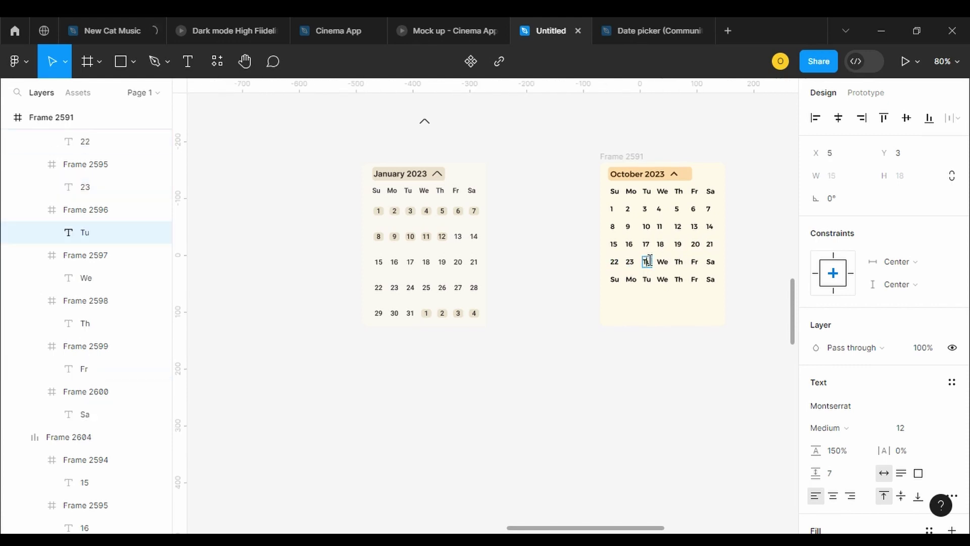
{"action": "type", "text": "24"}
Change the We, Th and Fr cells of the fourth date row to 25, 26 and 27
{"action": "double_click", "coordinate": [662, 262]}
{"action": "key", "text": "BackSpace"}
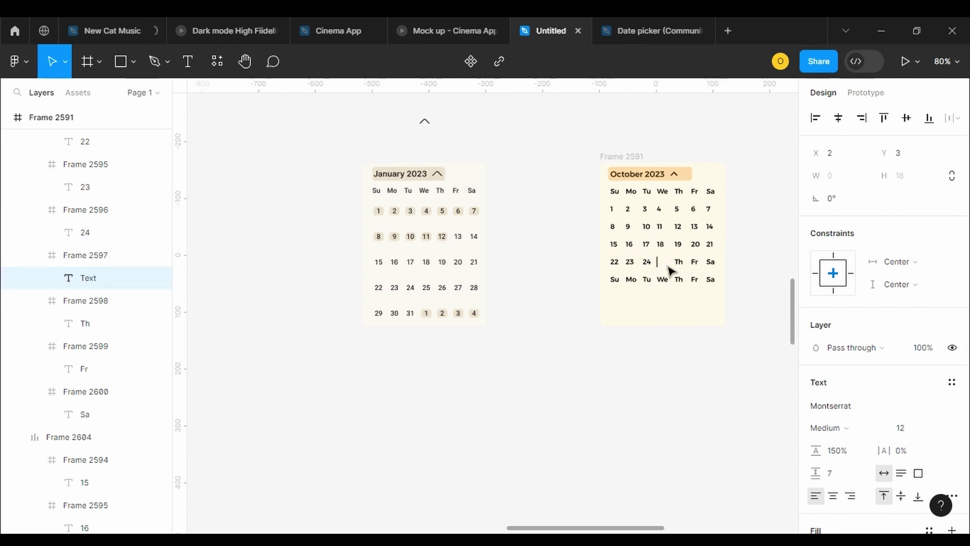
{"action": "type", "text": "25"}
{"action": "double_click", "coordinate": [679, 262]}
{"action": "key", "text": "BackSpace"}
{"action": "type", "text": "27"}
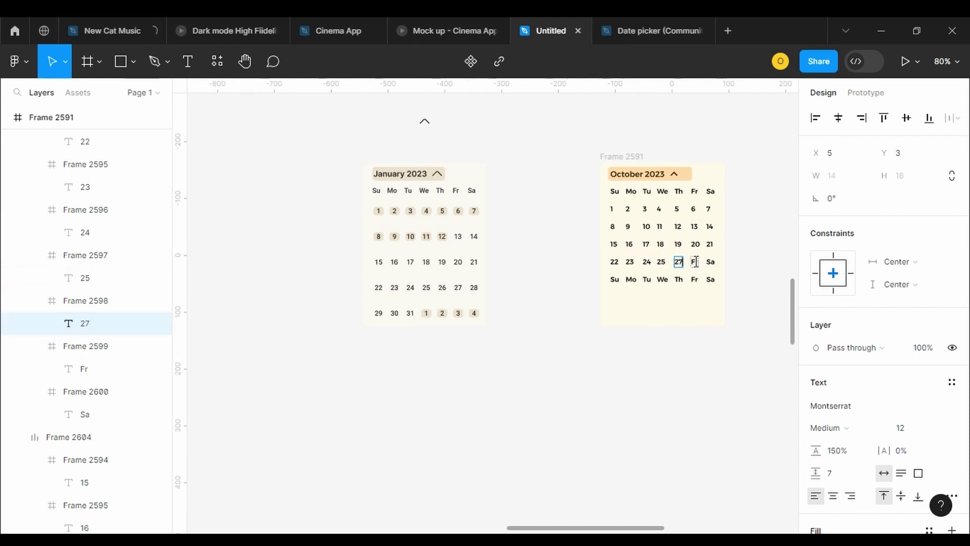
{"action": "double_click", "coordinate": [695, 263]}
{"action": "type", "text": "27"}
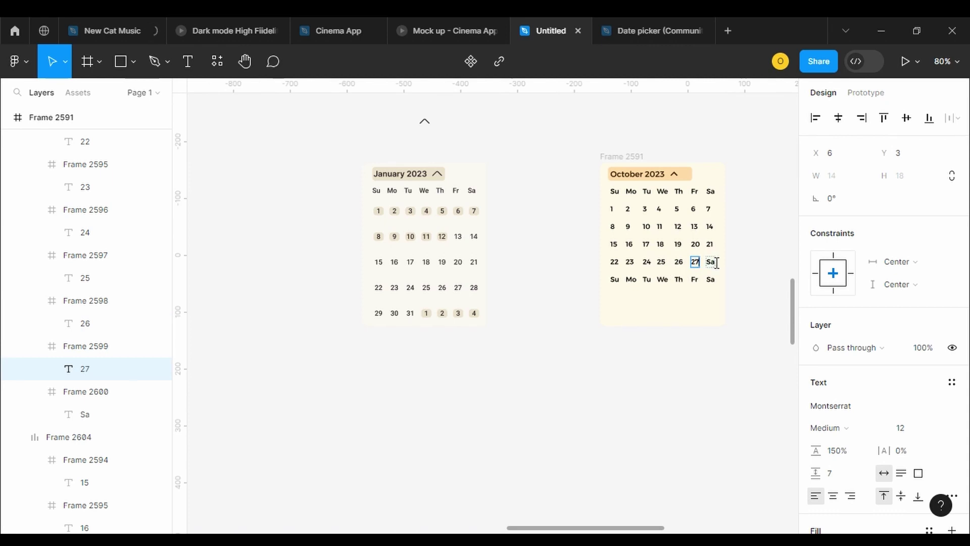
Change the last cell of the fourth date row to 29 and the first two cells of the fifth row to 30 and 31
{"action": "double_click", "coordinate": [711, 262]}
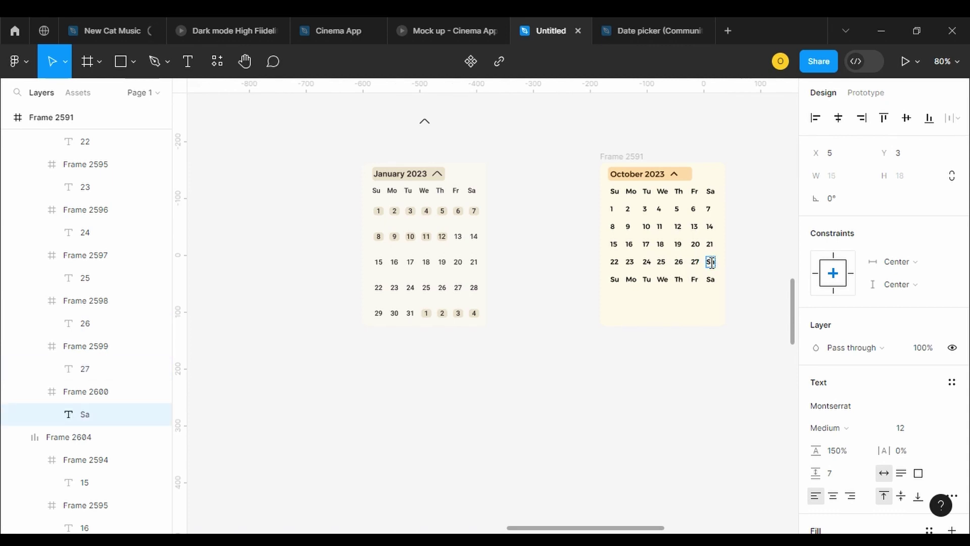
{"action": "double_click", "coordinate": [616, 279]}
{"action": "type", "text": "30"}
{"action": "double_click", "coordinate": [632, 279]}
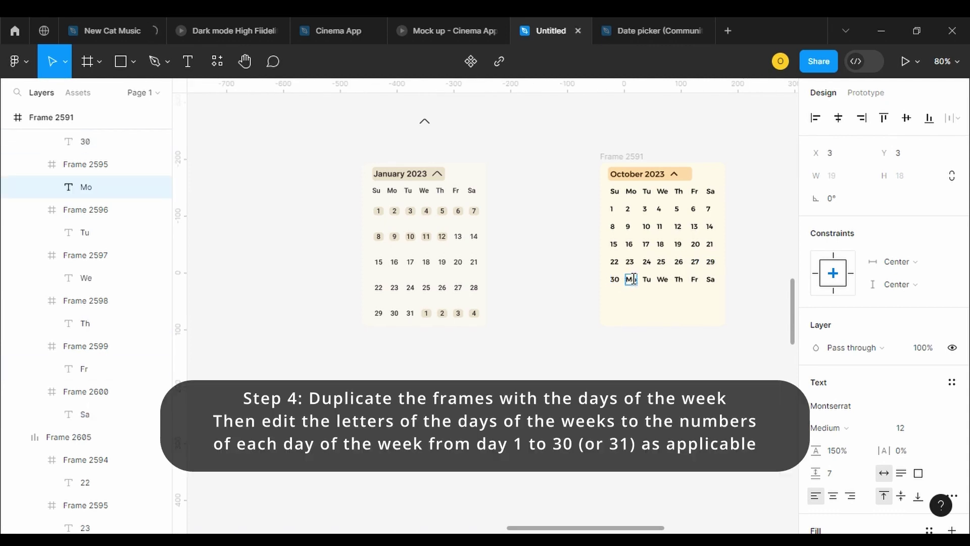
{"action": "type", "text": "31"}
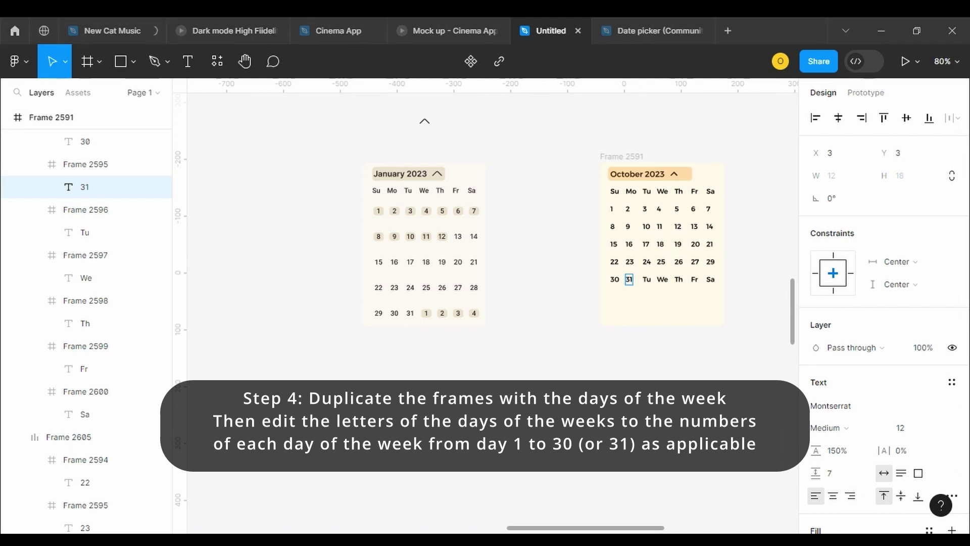
Change the remaining five cells of the fifth date row to 1, 2, 3, 4 and 5
{"action": "double_click", "coordinate": [646, 279]}
{"action": "type", "text": "1"}
{"action": "double_click", "coordinate": [661, 279]}
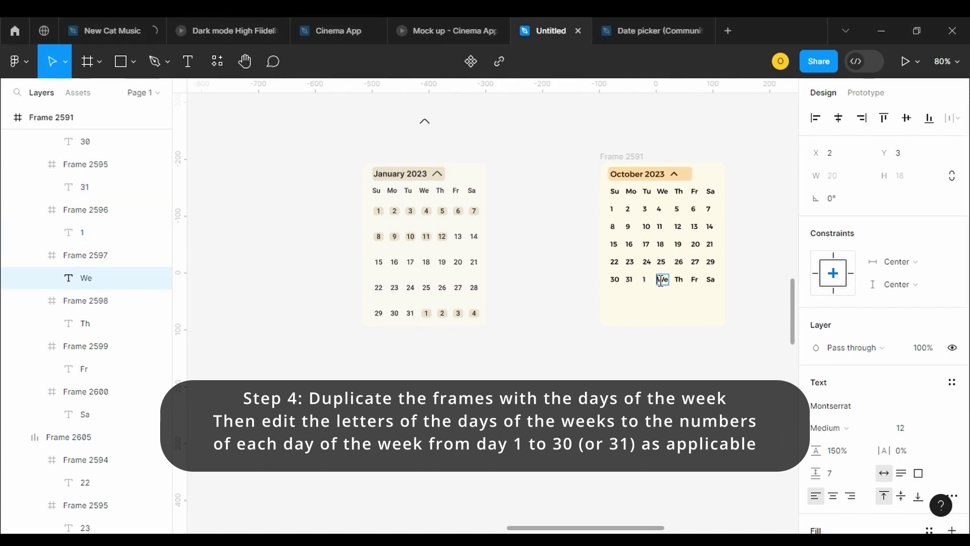
{"action": "type", "text": "2"}
{"action": "double_click", "coordinate": [678, 279]}
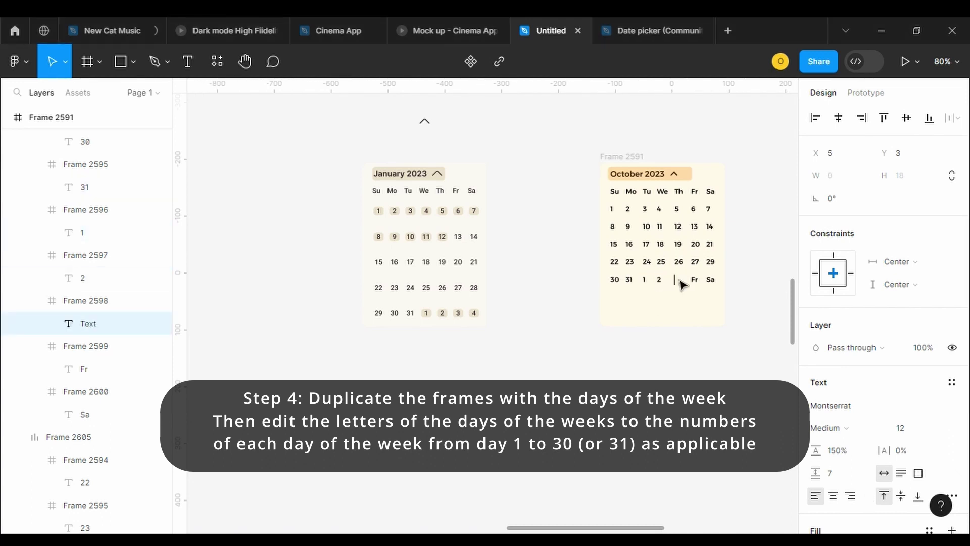
{"action": "type", "text": "3"}
{"action": "double_click", "coordinate": [695, 280]}
{"action": "type", "text": "4"}
{"action": "double_click", "coordinate": [711, 279]}
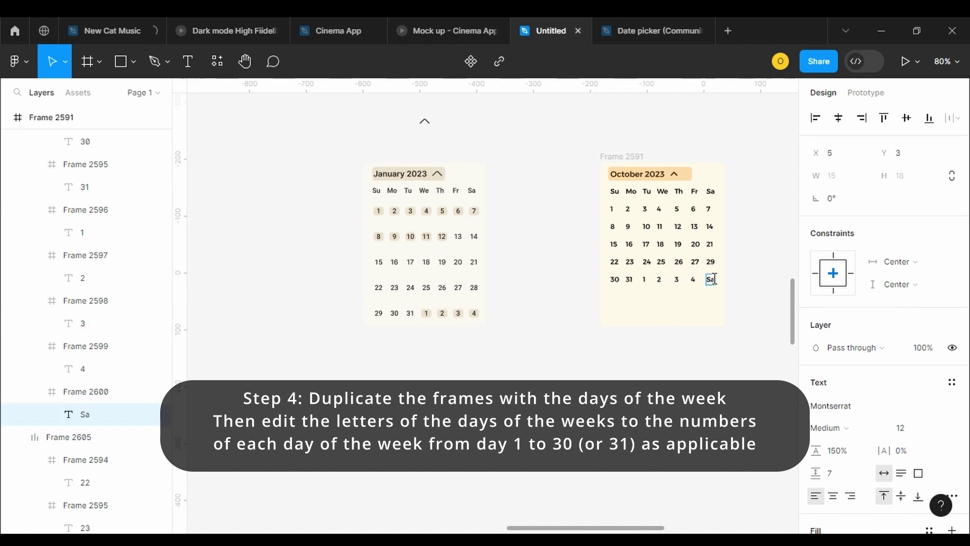
{"action": "type", "text": "5"}
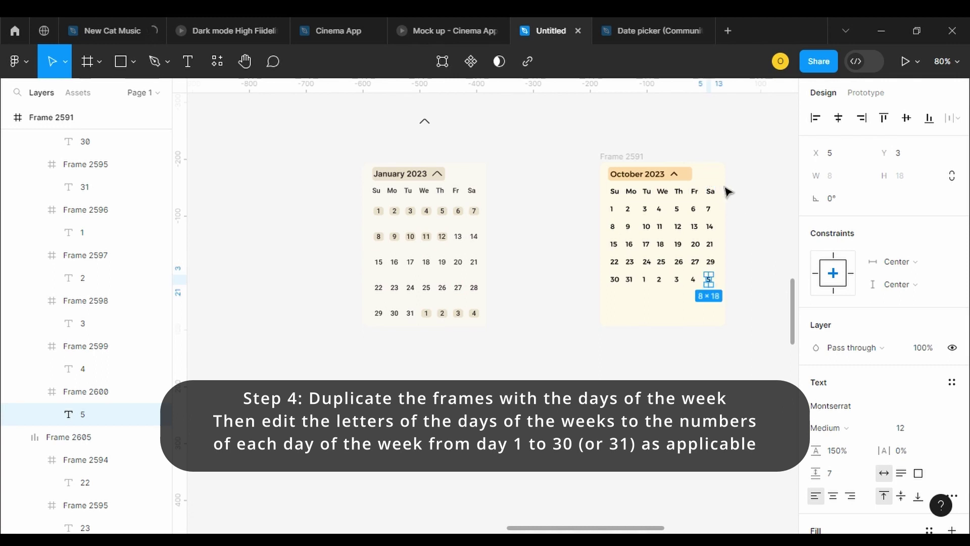
Set the vertical spacing between the October header, weekday row and all five date rows to 12
{"action": "left_click", "coordinate": [651, 207]}
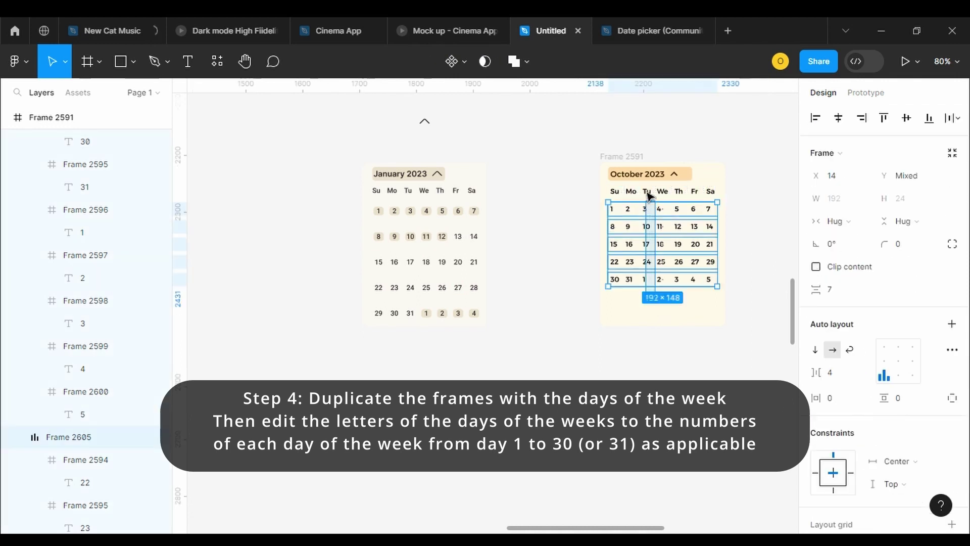
{"action": "left_click", "coordinate": [648, 190], "text": "shift"}
{"action": "left_click_drag", "start_coordinate": [703, 313], "coordinate": [646, 175]}
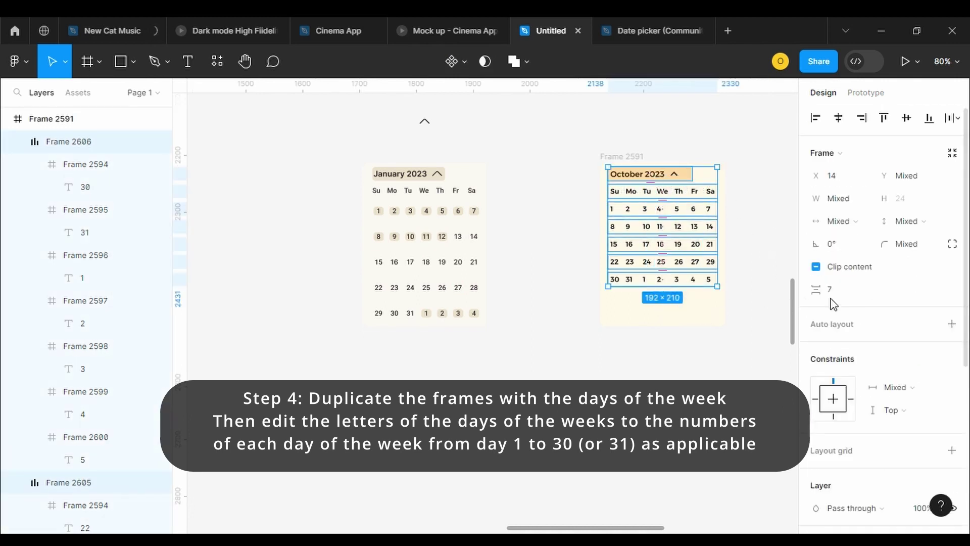
{"action": "left_click", "coordinate": [838, 293]}
{"action": "type", "text": "12"}
{"action": "key", "text": "Return"}
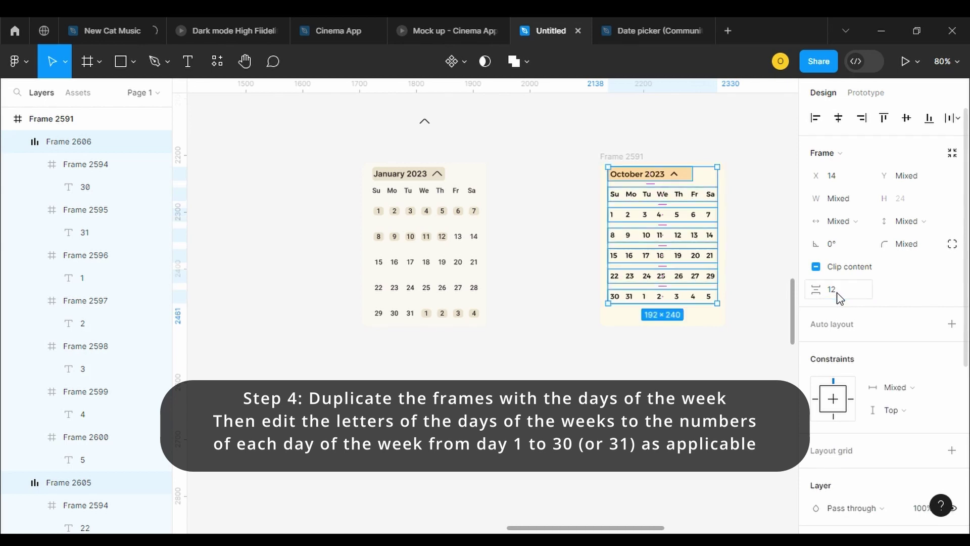
Move the header, weekday row and all date rows down about 9 px within the October calendar frame
{"action": "left_click", "coordinate": [906, 118]}
{"action": "key", "text": "ctrl+z"}
{"action": "key", "text": "shift+Down"}
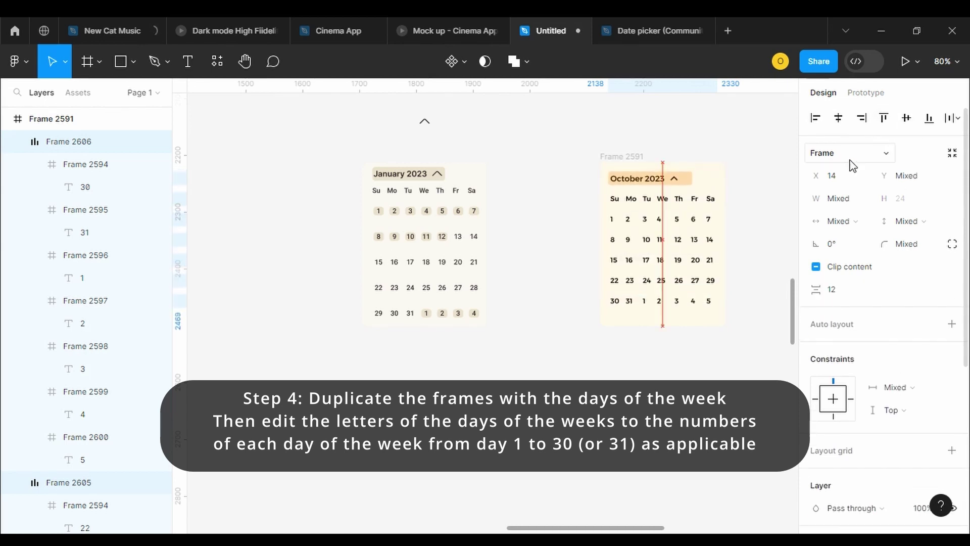
{"action": "left_click", "coordinate": [762, 170]}
Apply the Primary011 colour style to the numbers in all five date rows of the October calendar
{"action": "left_click", "coordinate": [662, 222]}
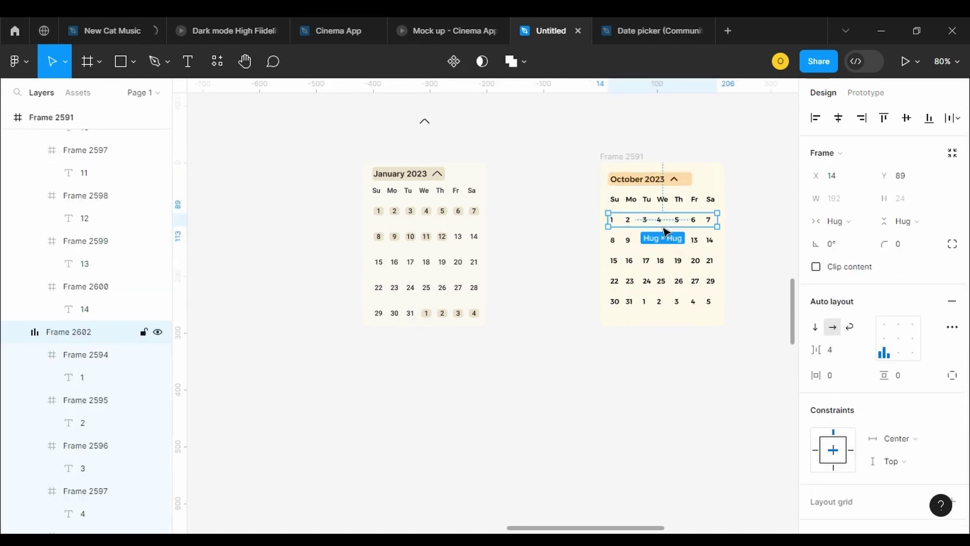
{"action": "left_click", "coordinate": [604, 218]}
{"action": "left_click_drag", "start_coordinate": [604, 218], "coordinate": [723, 317]}
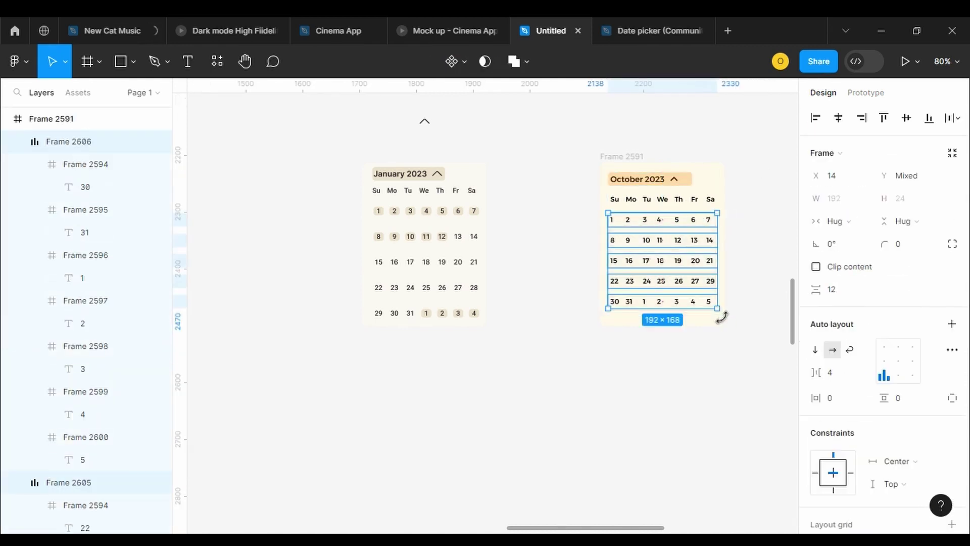
{"action": "key", "text": "Return"}
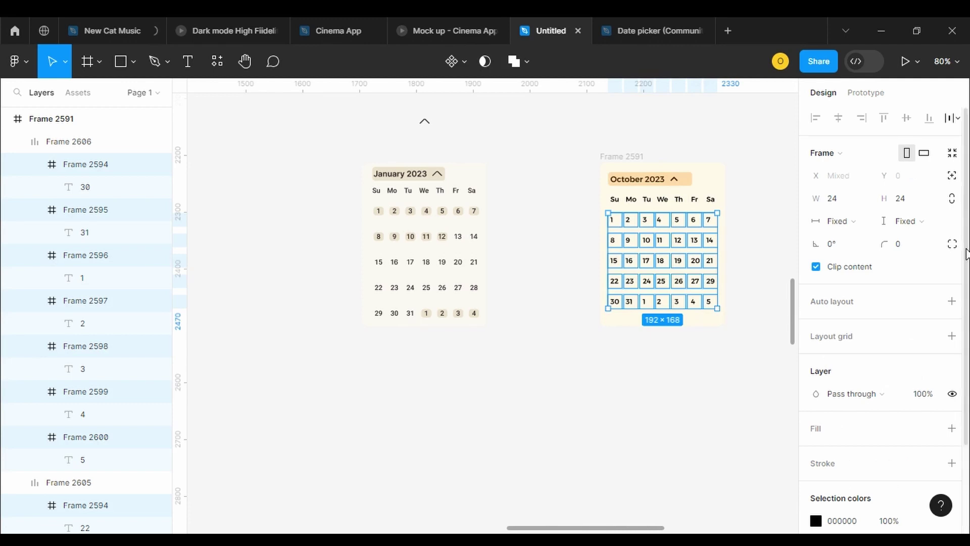
{"action": "scroll", "coordinate": [884, 404], "scroll_direction": "down", "scroll_amount": 3}
{"action": "left_click", "coordinate": [929, 411]}
{"action": "left_click", "coordinate": [693, 325]}
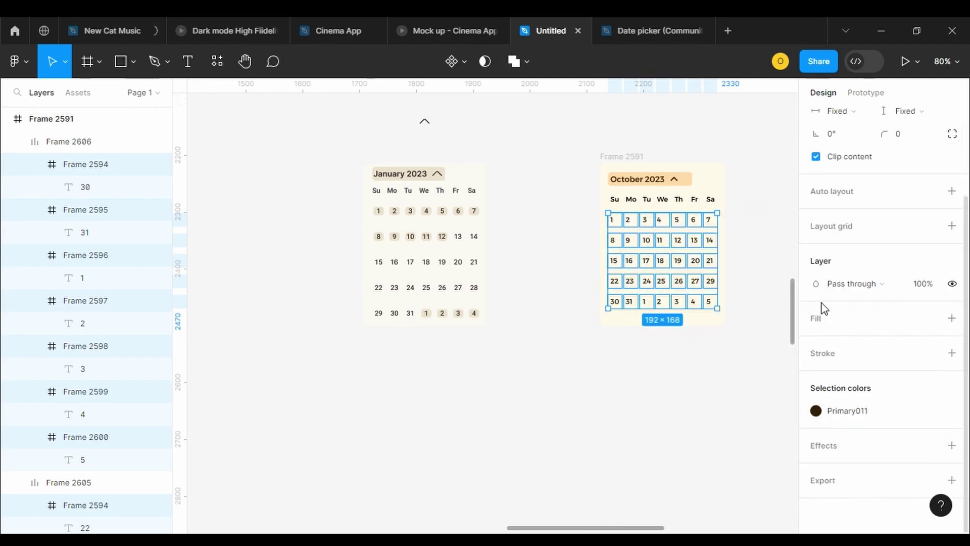
Try the Regular font weight on all date numbers, and return them to Medium
{"action": "key", "text": "Return"}
{"action": "left_click", "coordinate": [868, 403]}
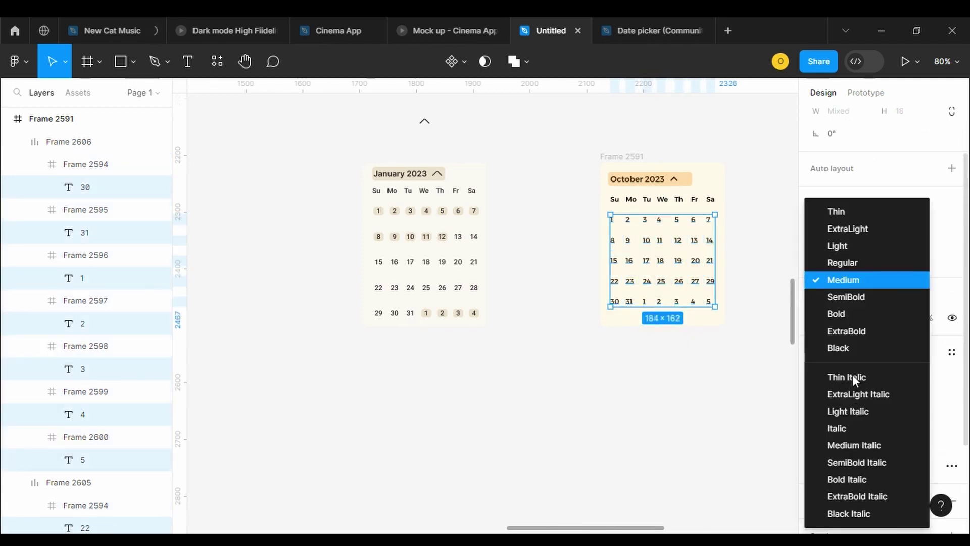
{"action": "left_click", "coordinate": [837, 263]}
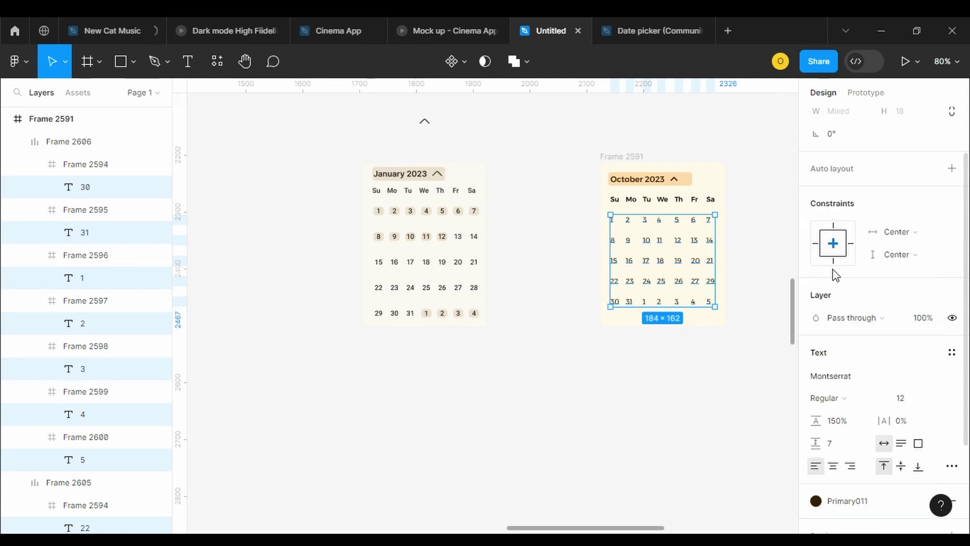
{"action": "left_click", "coordinate": [868, 400]}
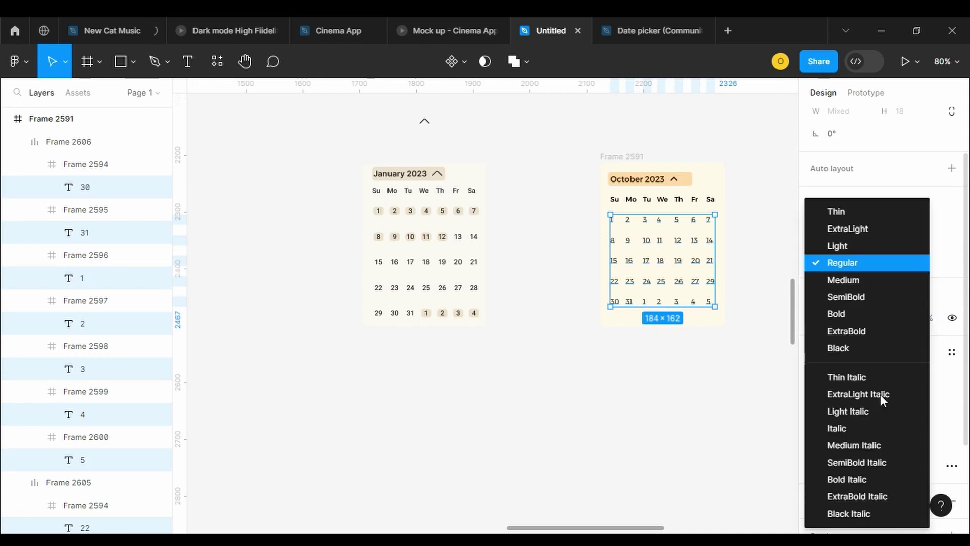
{"action": "left_click", "coordinate": [845, 286]}
Apply the Primary011 colour style to the weekday labels and set their font weight to SemiBold
{"action": "left_click", "coordinate": [706, 204]}
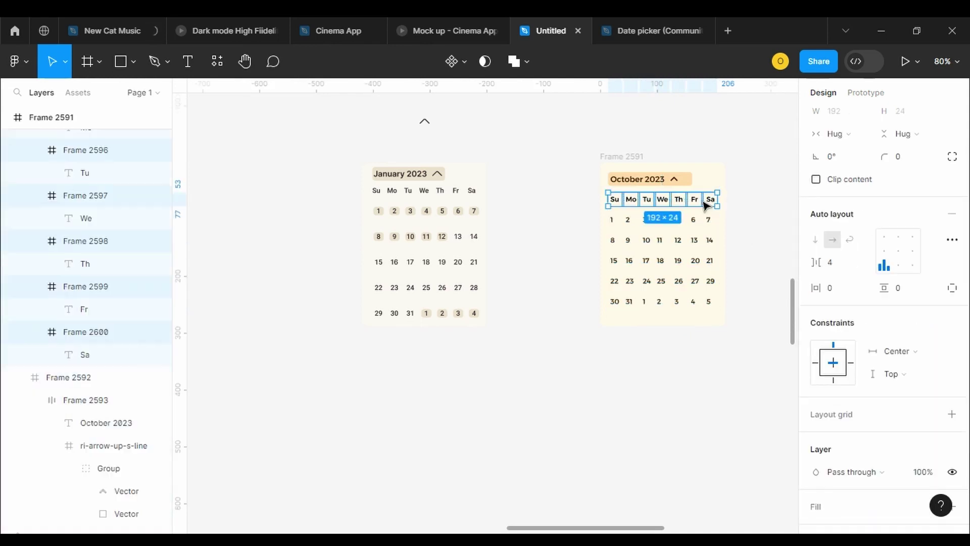
{"action": "left_click", "coordinate": [932, 433]}
{"action": "left_click", "coordinate": [689, 328]}
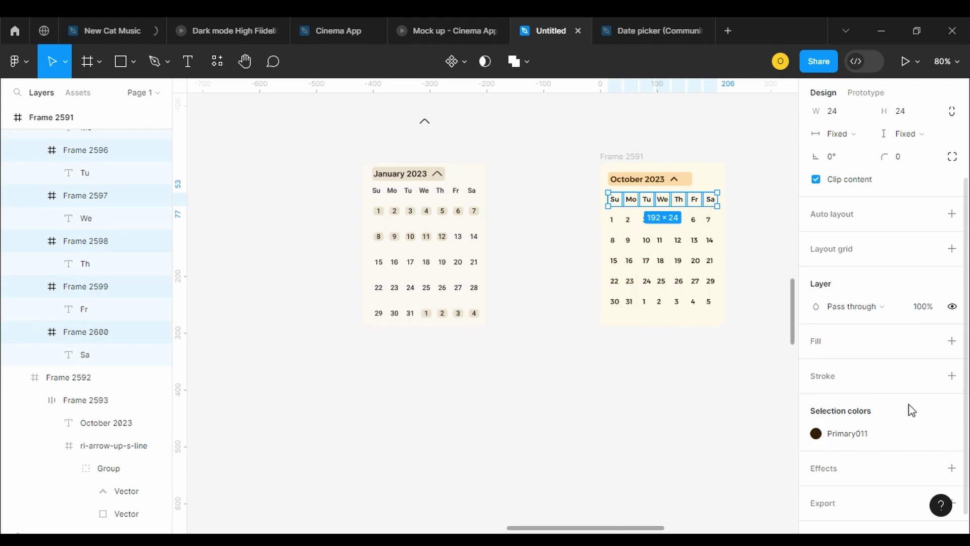
{"action": "key", "text": "Return"}
{"action": "key", "text": "Return"}
{"action": "left_click", "coordinate": [863, 399]}
{"action": "left_click", "coordinate": [841, 297]}
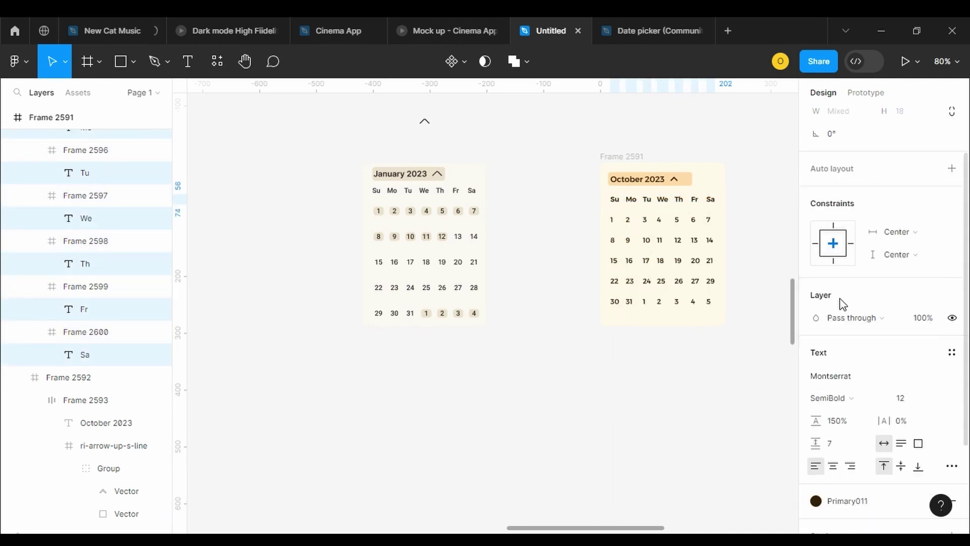
Give the seven cells of the first date row a corner radius of 5 and a Primary03 fill
{"action": "left_click", "coordinate": [620, 227]}
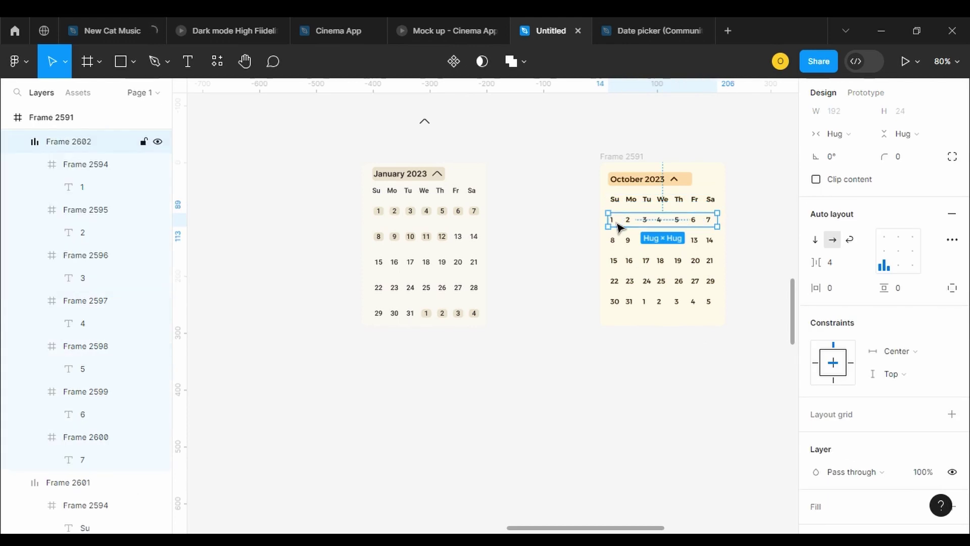
{"action": "key", "text": "Return"}
{"action": "key", "text": "Return"}
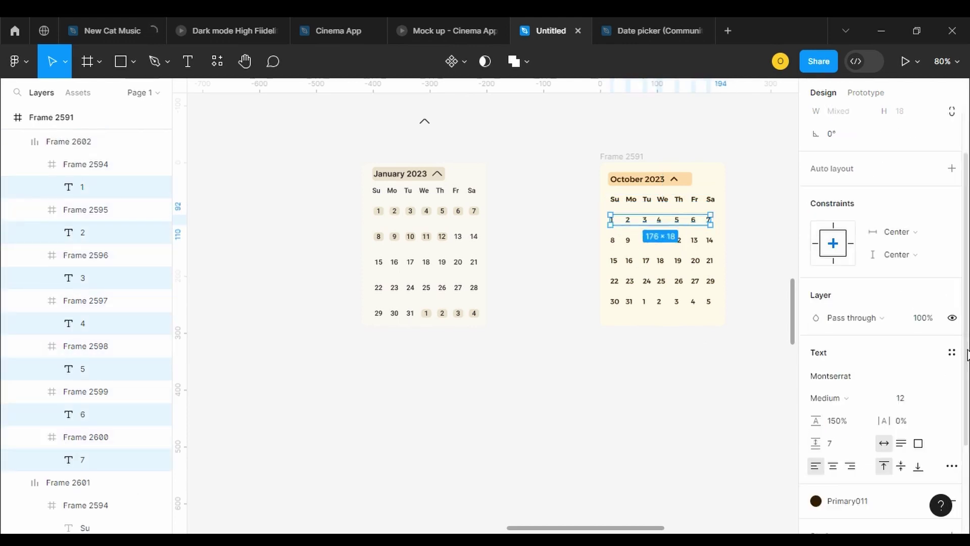
{"action": "key", "text": "Escape"}
{"action": "left_click", "coordinate": [76, 141]}
{"action": "key", "text": "Return"}
{"action": "left_click", "coordinate": [910, 179]}
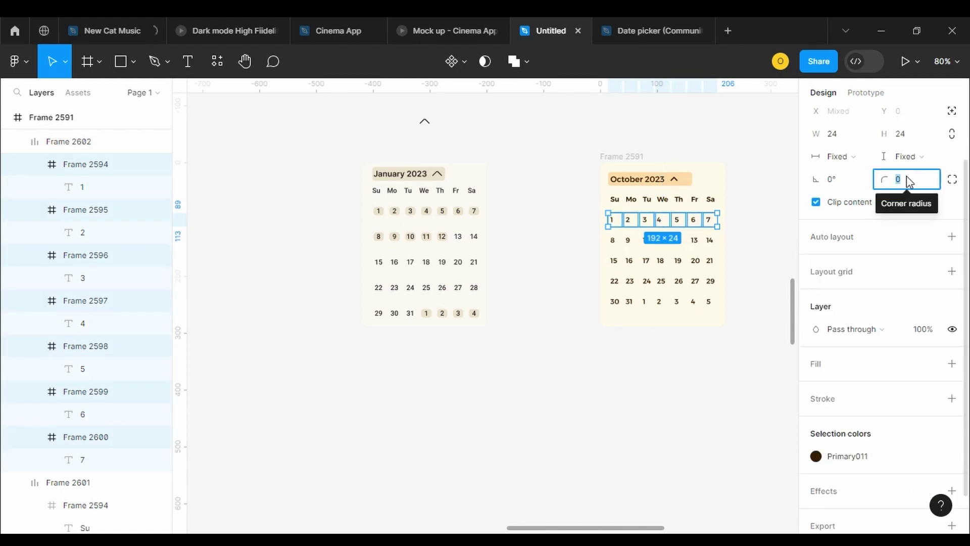
{"action": "type", "text": "5"}
{"action": "key", "text": "Return"}
{"action": "left_click", "coordinate": [929, 364]}
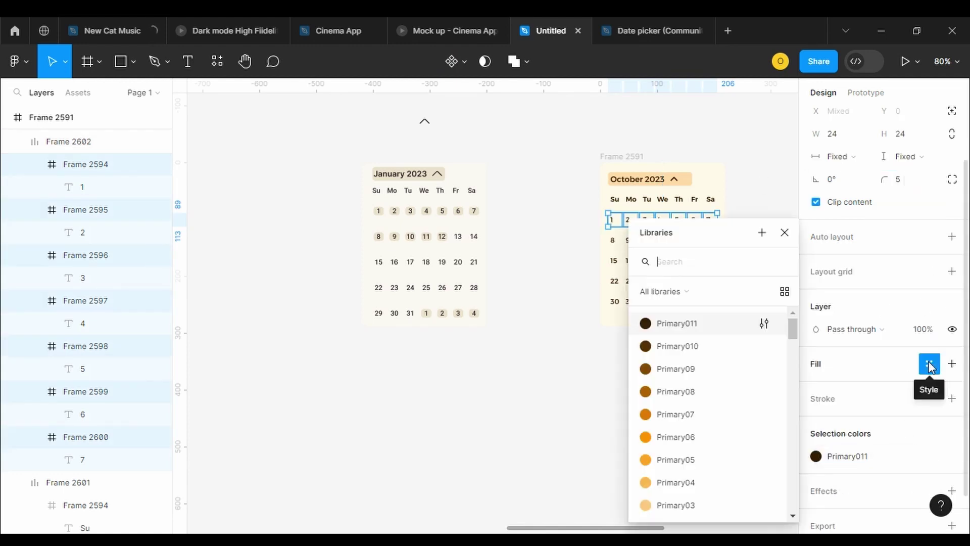
{"action": "left_click", "coordinate": [710, 512]}
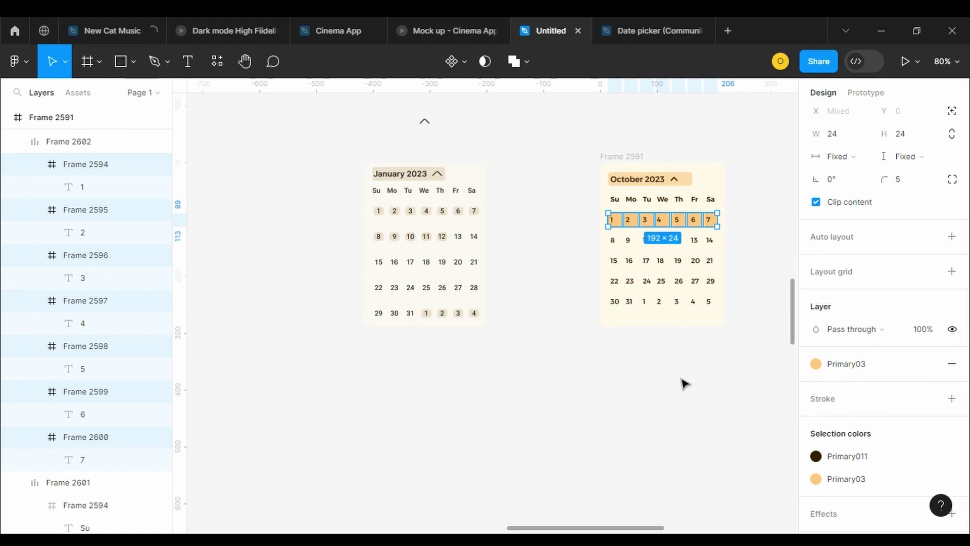
Try to centre the date numbers horizontally in their cells by aligning them all at once
{"action": "left_click_drag", "start_coordinate": [599, 229], "coordinate": [706, 256]}
{"action": "key", "text": "shift+a"}
{"action": "left_click", "coordinate": [683, 223], "text": "shift"}
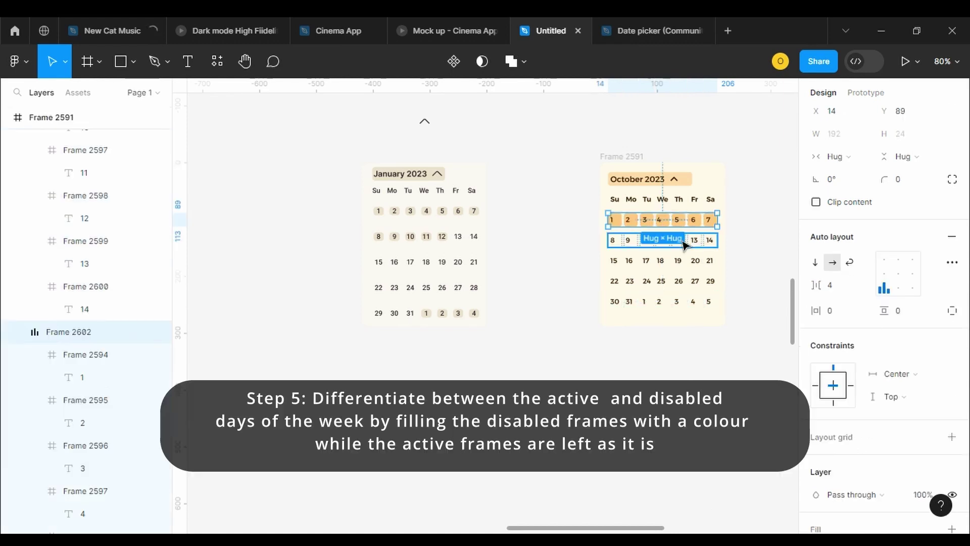
{"action": "left_click_drag", "start_coordinate": [602, 252], "coordinate": [708, 271]}
{"action": "key", "text": "shift+a"}
{"action": "left_click_drag", "start_coordinate": [602, 273], "coordinate": [708, 291]}
{"action": "key", "text": "shift+a"}
{"action": "left_click_drag", "start_coordinate": [603, 294], "coordinate": [708, 310]}
{"action": "key", "text": "shift+a"}
{"action": "key", "text": "Return"}
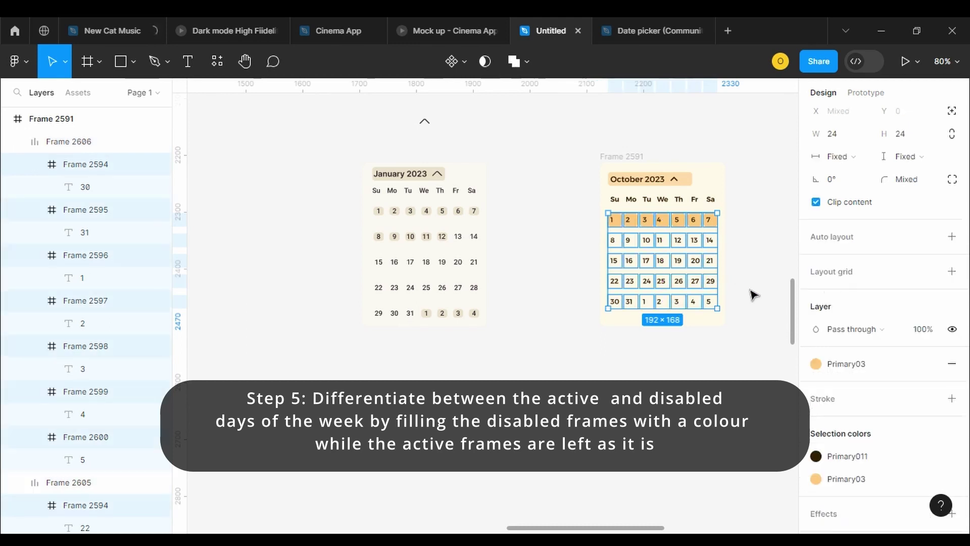
{"action": "key", "text": "Return"}
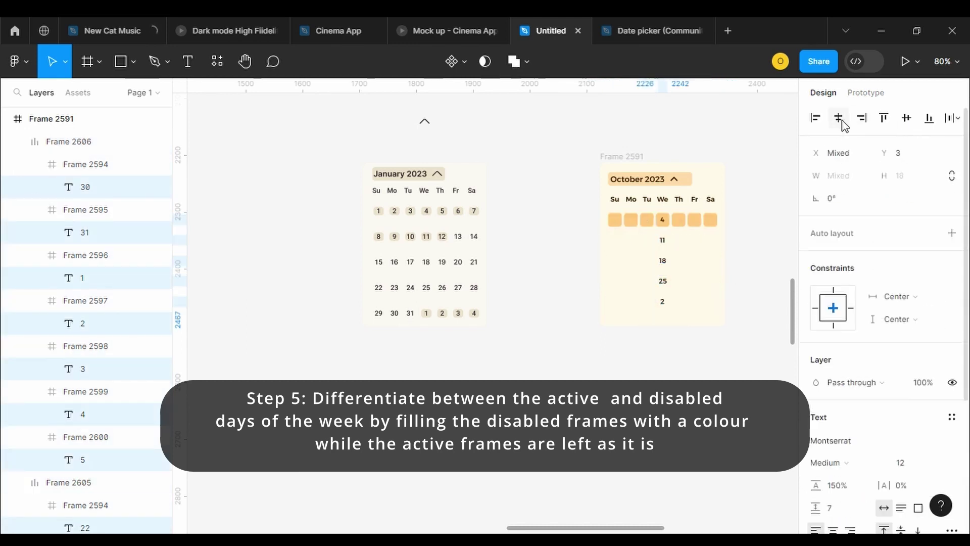
{"action": "left_click", "coordinate": [787, 240]}
{"action": "double_click", "coordinate": [708, 226]}
{"action": "key", "text": "Return"}
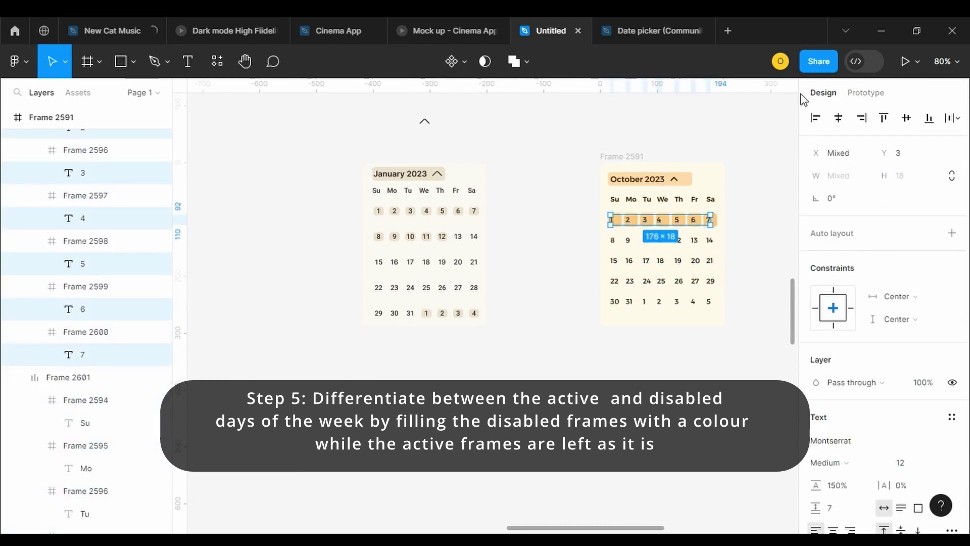
{"action": "left_click", "coordinate": [728, 228]}
Centre each date number from 1 to 7 horizontally in its own cell of the first date row, one at a time
{"action": "left_click", "coordinate": [619, 224], "text": "ctrl"}
{"action": "key", "text": "Return"}
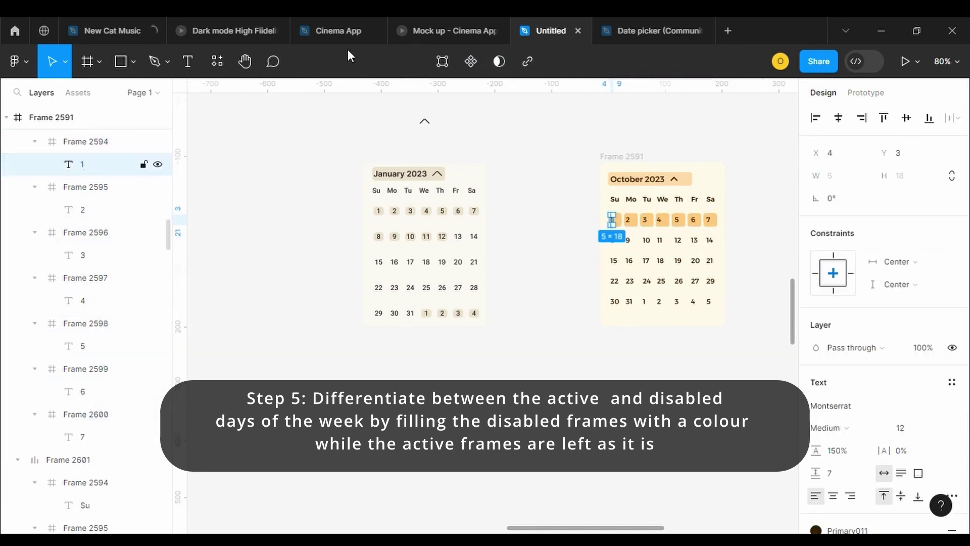
{"action": "left_click", "coordinate": [90, 214]}
{"action": "left_click", "coordinate": [76, 263], "text": "shift"}
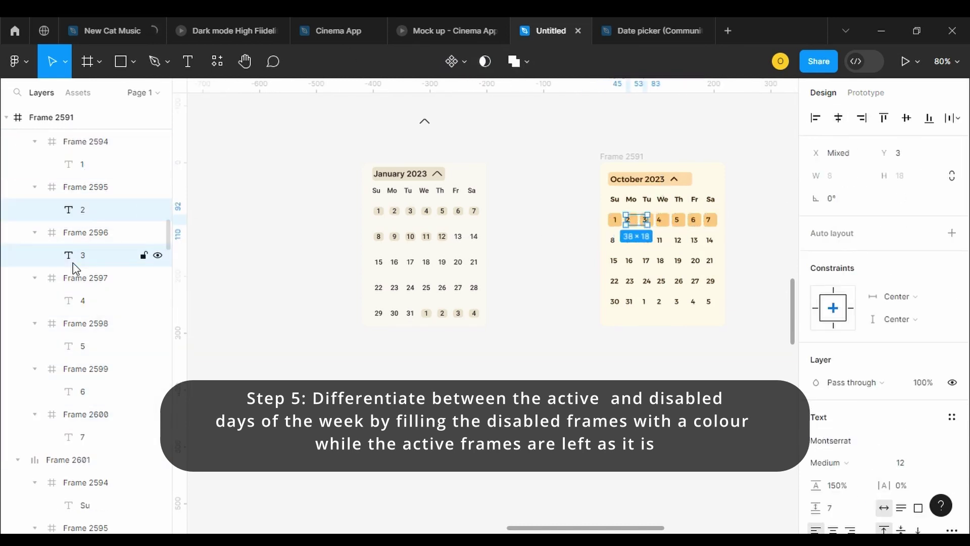
{"action": "left_click", "coordinate": [89, 264], "text": "shift"}
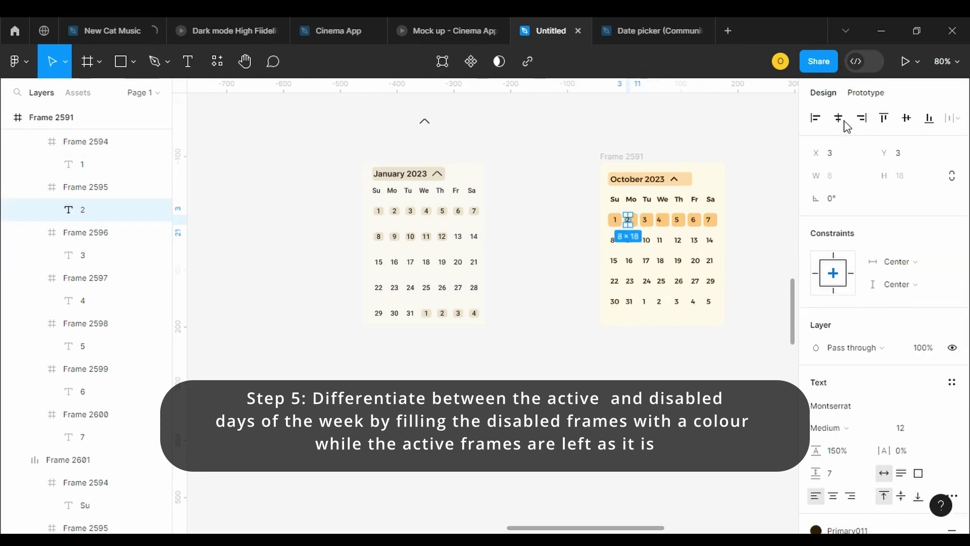
{"action": "left_click", "coordinate": [96, 262]}
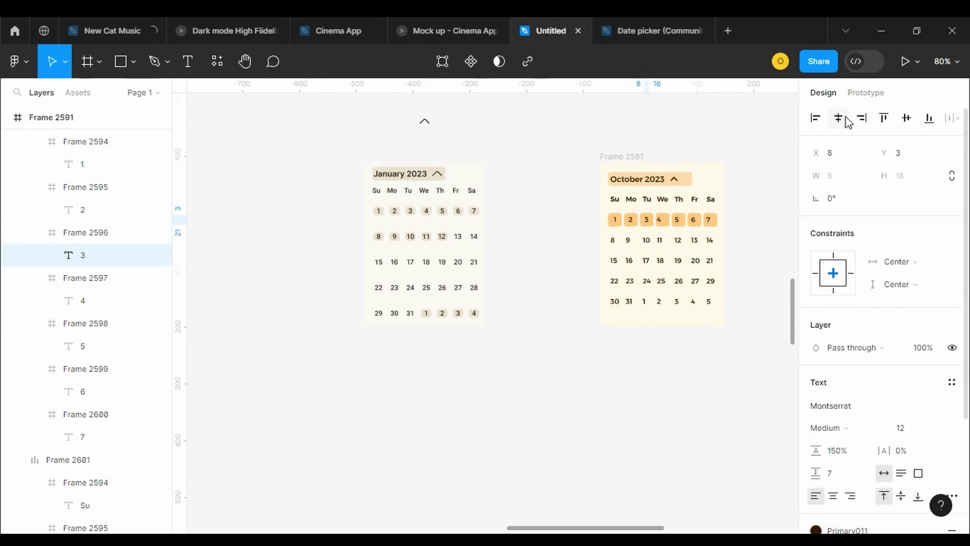
{"action": "left_click", "coordinate": [95, 301]}
{"action": "left_click", "coordinate": [93, 344]}
{"action": "left_click", "coordinate": [93, 391]}
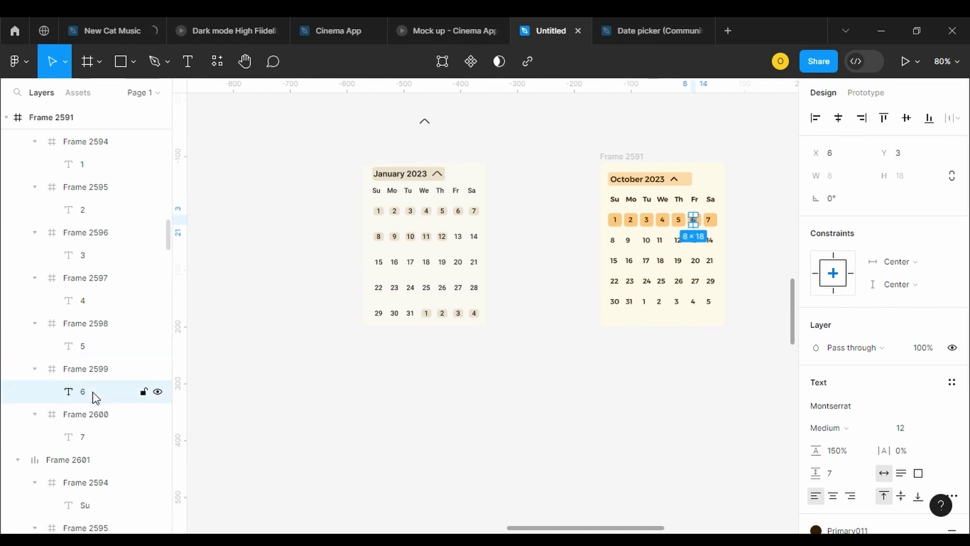
{"action": "left_click", "coordinate": [86, 437]}
{"action": "key", "text": "Escape"}
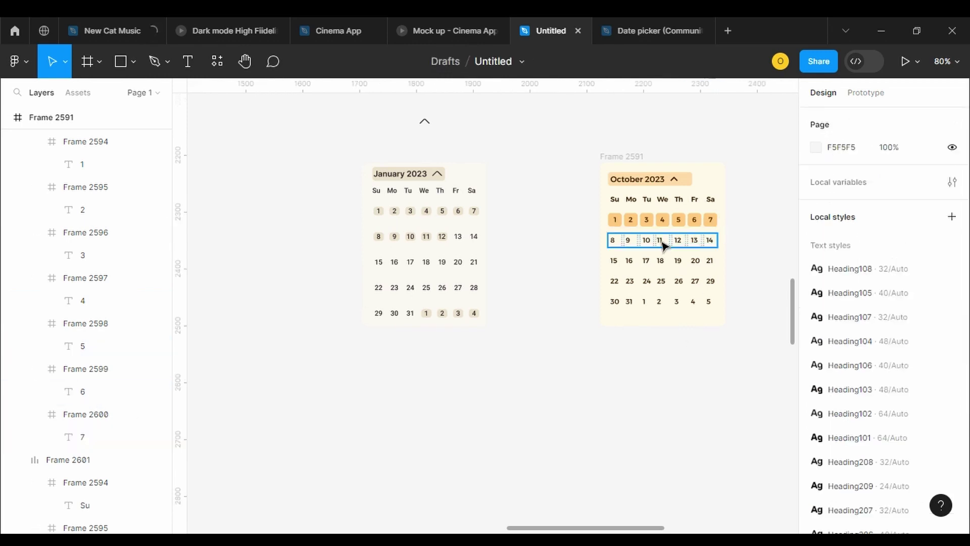
Centre the date numbers 8 and 9 horizontally in their cells of the October calendar's second date row
{"action": "left_click", "coordinate": [661, 242]}
{"action": "key", "text": "Return"}
{"action": "key", "text": "Return"}
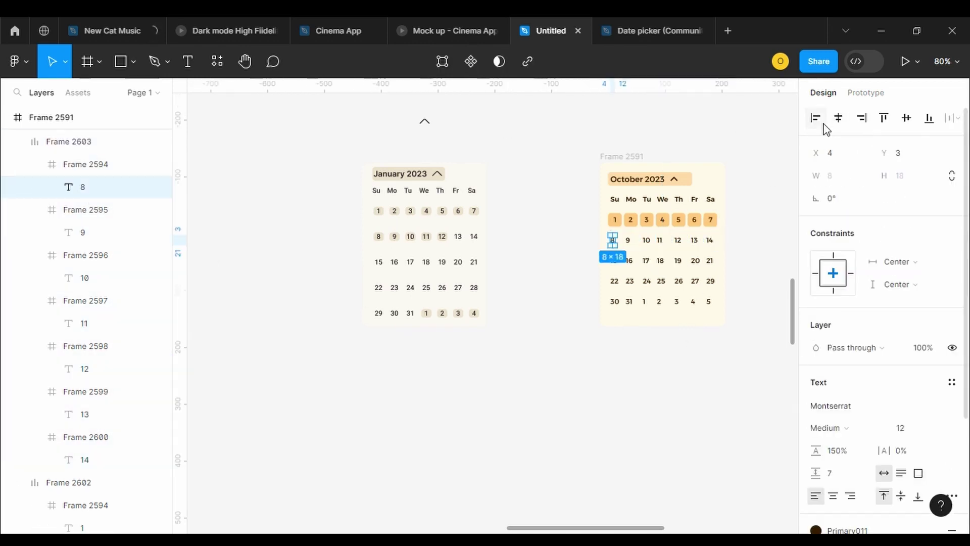
{"action": "scroll", "coordinate": [936, 483], "scroll_direction": "down", "scroll_amount": 3}
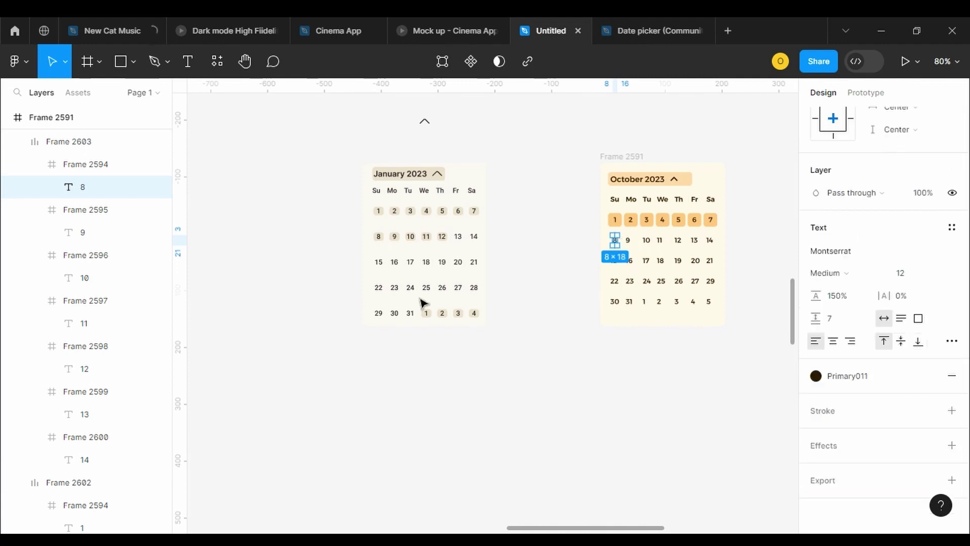
{"action": "key", "text": "Tab"}
{"action": "scroll", "coordinate": [914, 172], "scroll_direction": "up", "scroll_amount": 3}
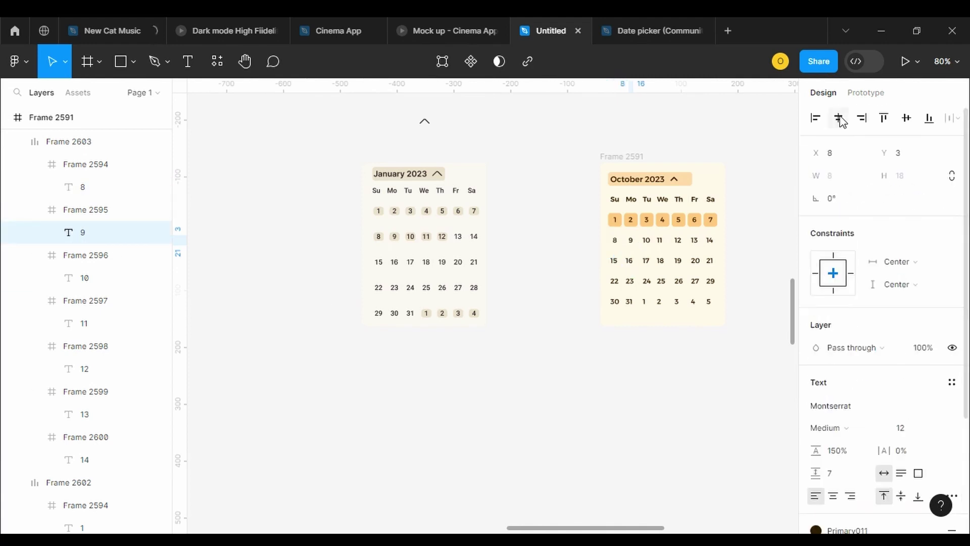
{"action": "left_click", "coordinate": [697, 389]}
Apply the Primary03 fill to the October calendar's 8 cell and set its corner radius to 4
{"action": "double_click", "coordinate": [616, 243]}
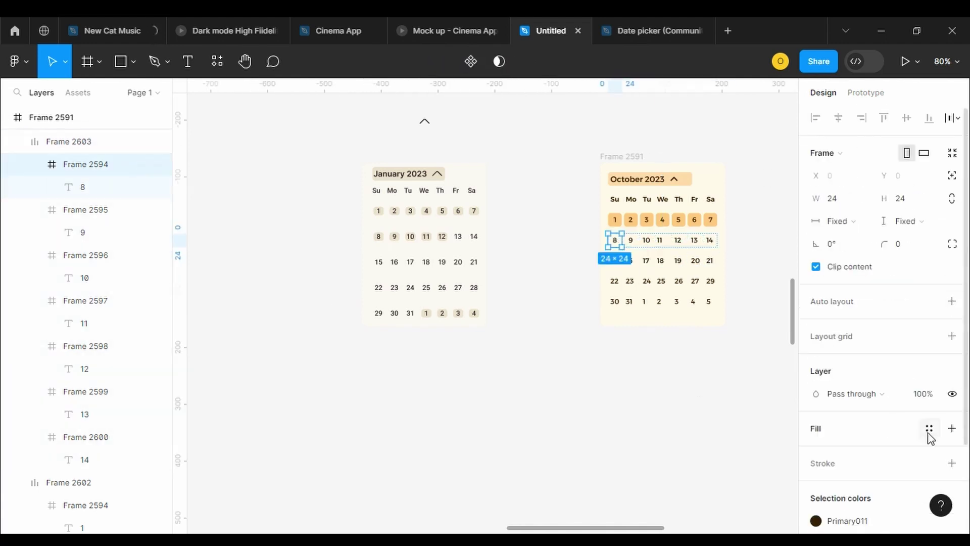
{"action": "left_click", "coordinate": [929, 428]}
{"action": "left_click", "coordinate": [672, 394]}
{"action": "left_click", "coordinate": [898, 243]}
{"action": "type", "text": "4"}
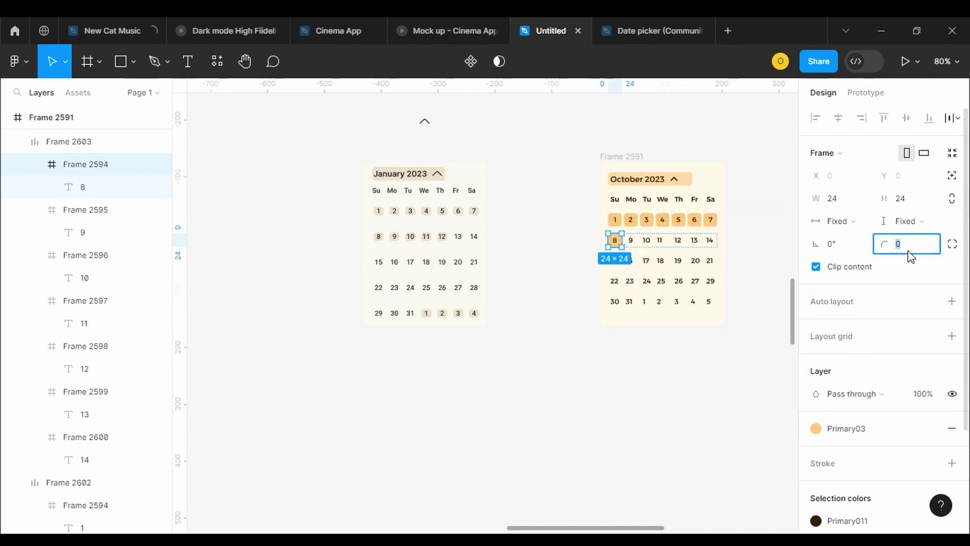
{"action": "key", "text": "Return"}
Give the October calendar's 9 cell a corner radius of 5 and a Primary03 fill
{"action": "left_click", "coordinate": [636, 249]}
{"action": "left_click", "coordinate": [632, 242]}
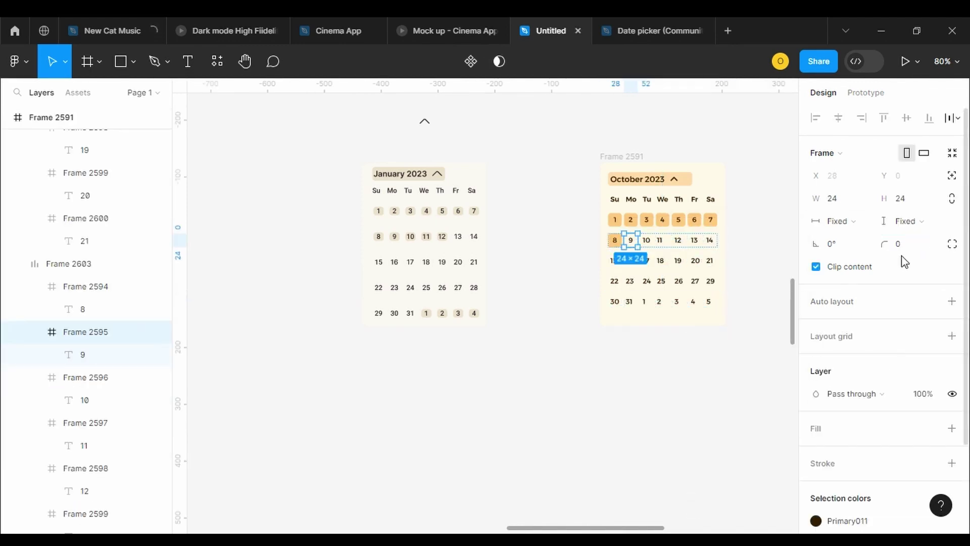
{"action": "left_click", "coordinate": [898, 244]}
{"action": "type", "text": "5"}
{"action": "left_click", "coordinate": [929, 429]}
{"action": "left_click", "coordinate": [678, 503]}
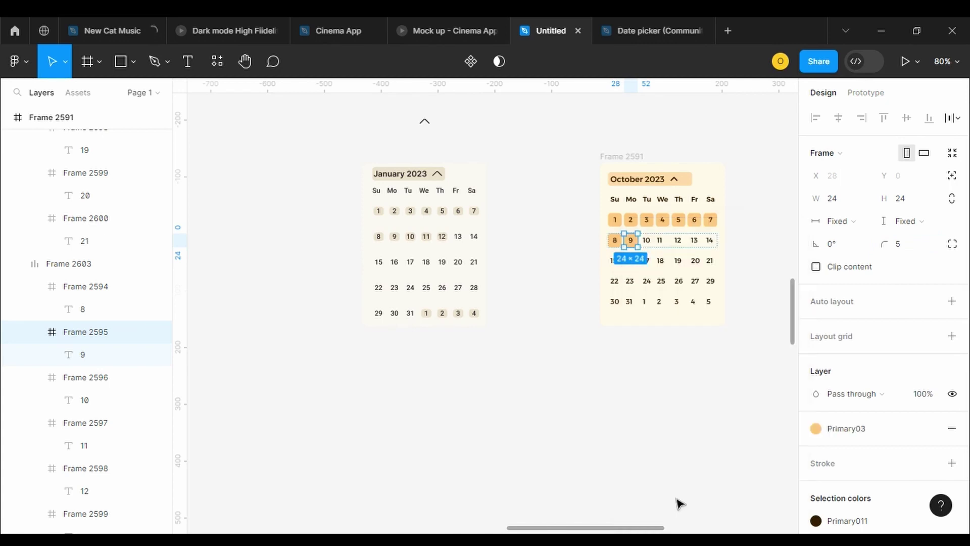
{"action": "left_click", "coordinate": [655, 419]}
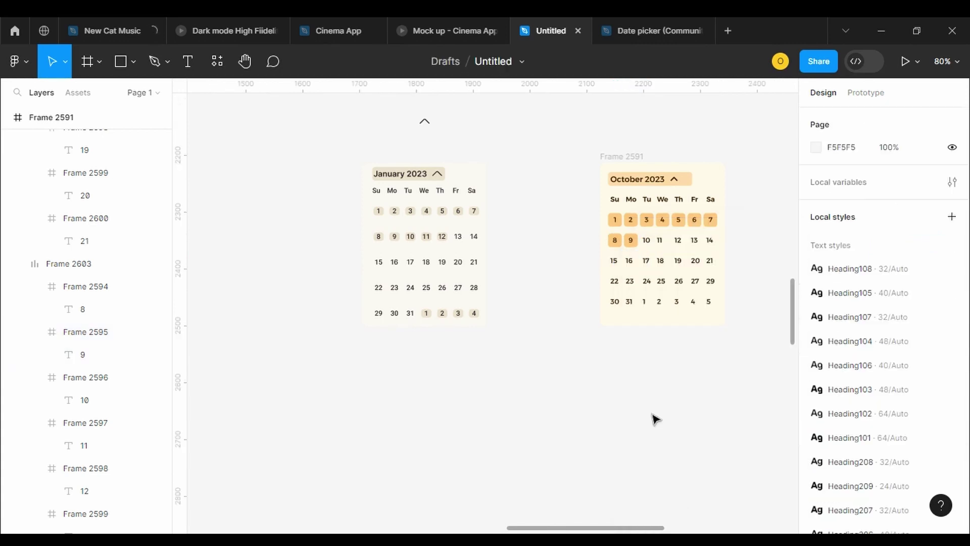
Review how the Calendar component is set up in the Cinema App file, and return to the Untitled file
{"action": "left_click_drag", "start_coordinate": [792, 296], "coordinate": [795, 275]}
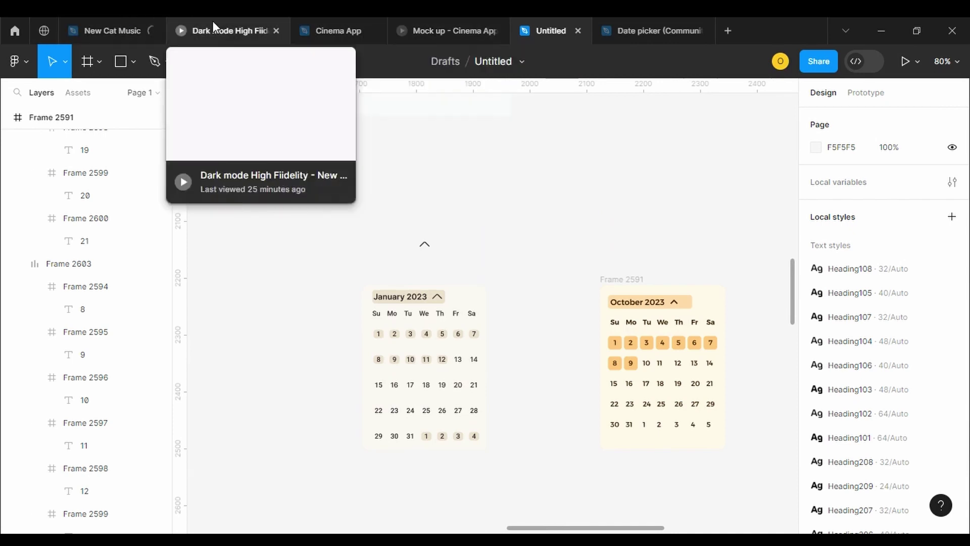
{"action": "mouse_move", "coordinate": [357, 18]}
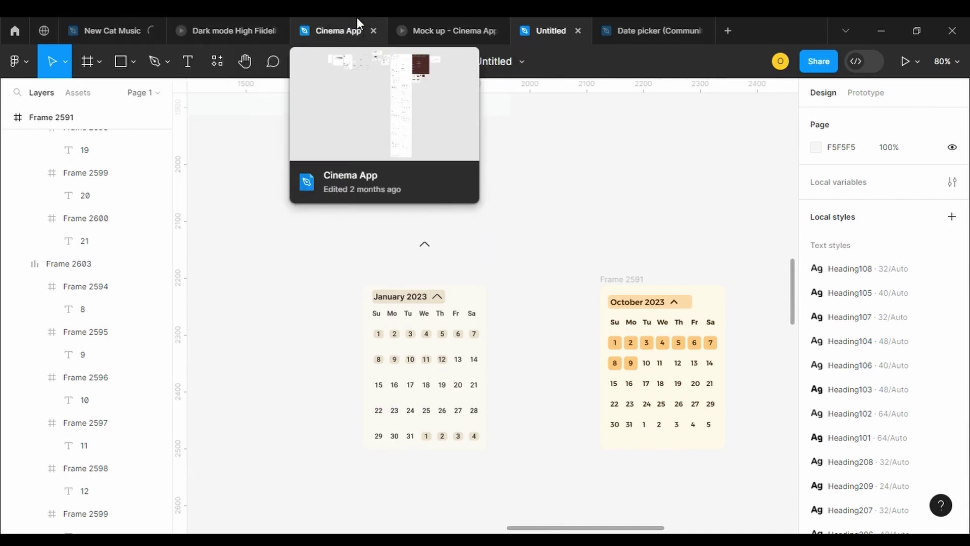
{"action": "left_click", "coordinate": [357, 21]}
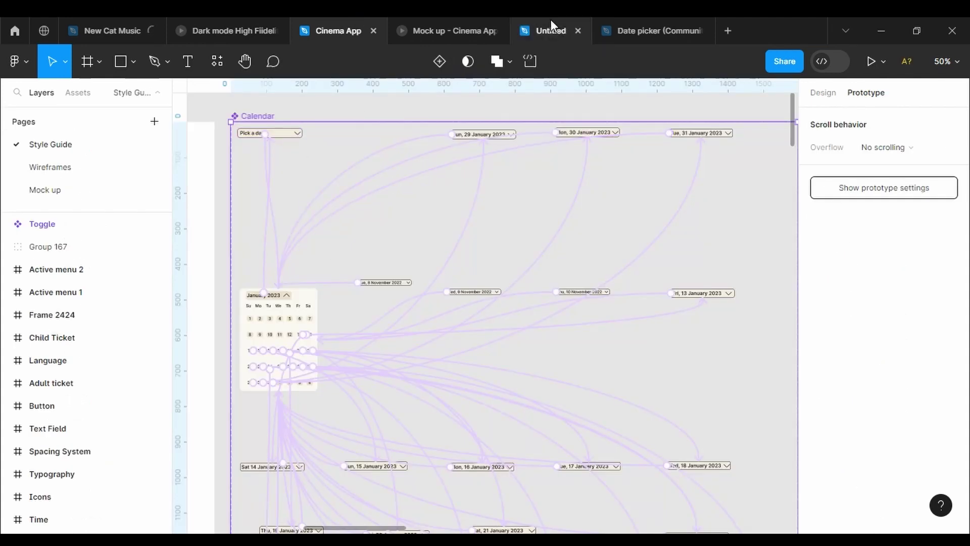
{"action": "mouse_move", "coordinate": [549, 17]}
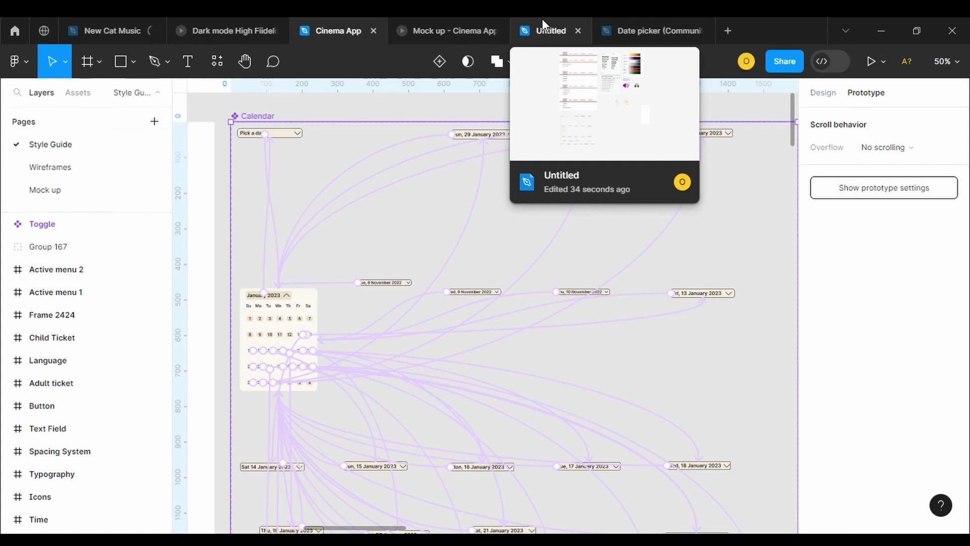
{"action": "left_click", "coordinate": [542, 19]}
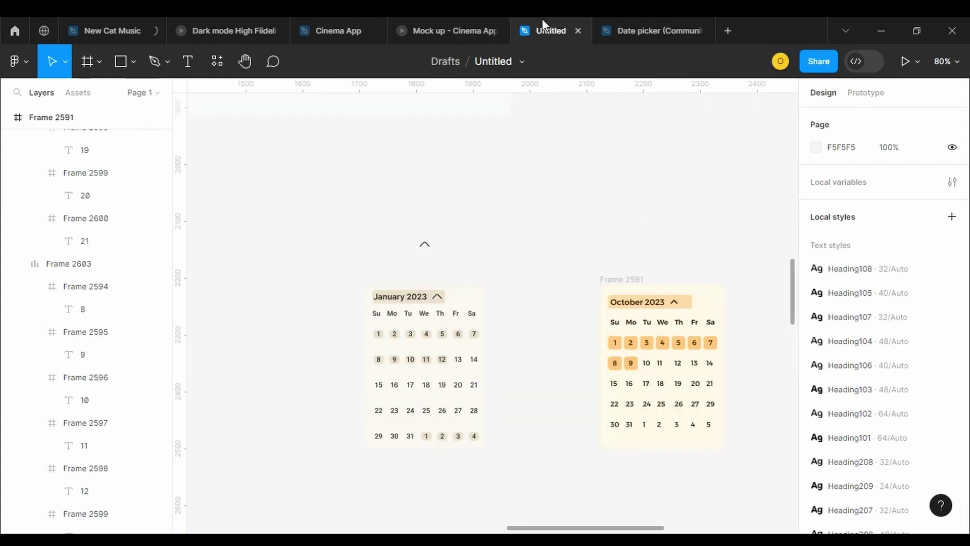
Copy the October 2023 header frame and paste the copy on the empty canvas above the calendar
{"action": "right_click", "coordinate": [680, 307]}
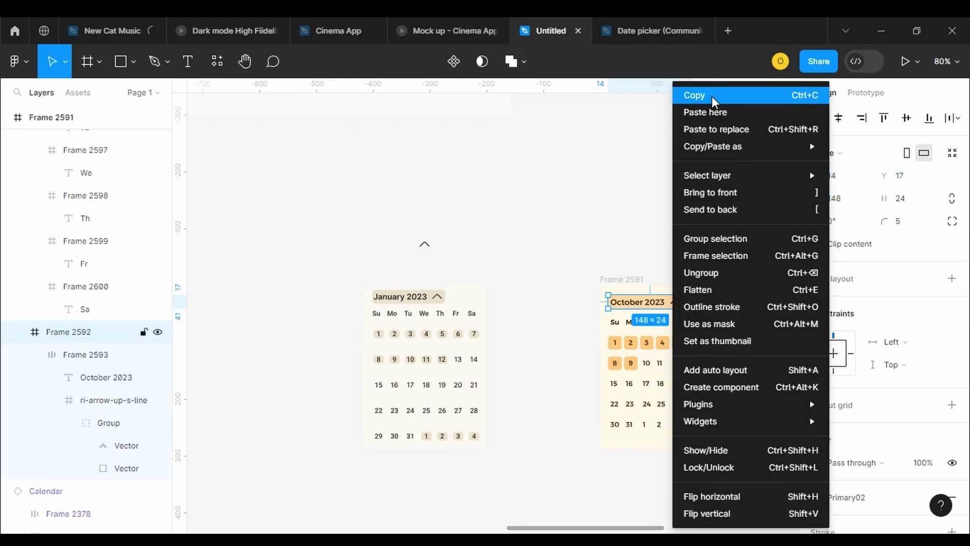
{"action": "left_click", "coordinate": [712, 101]}
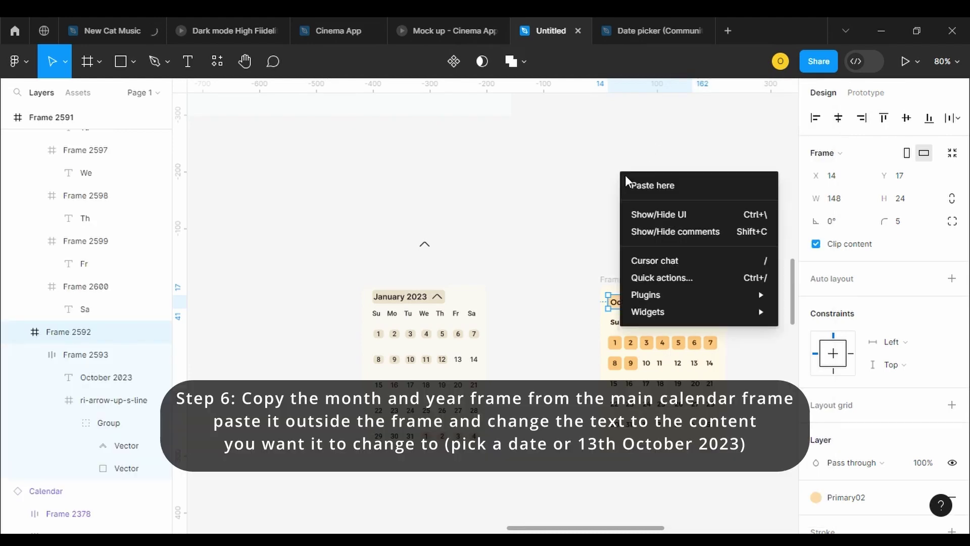
{"action": "left_click", "coordinate": [656, 188]}
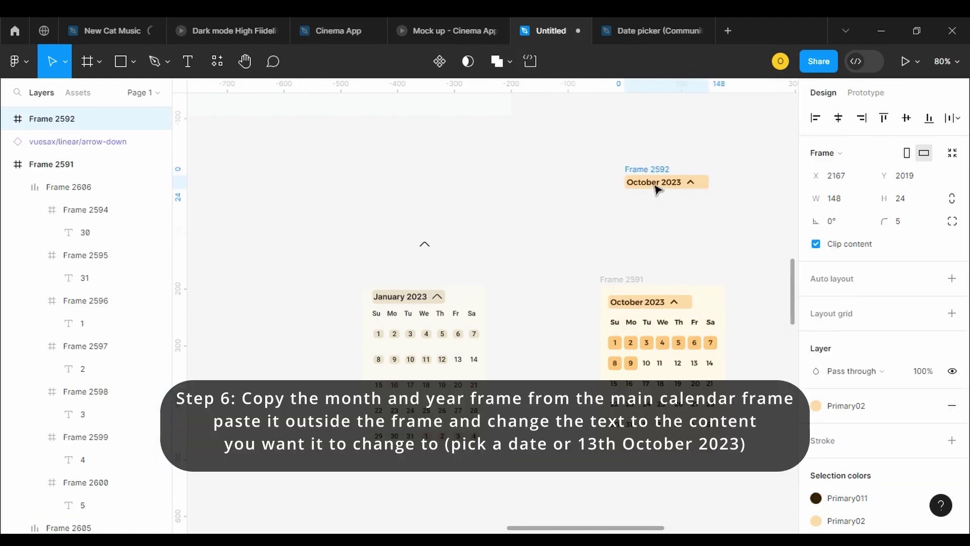
Change the text of the pasted header frame to "Pick a date"
{"action": "double_click", "coordinate": [656, 185]}
{"action": "double_click", "coordinate": [656, 185]}
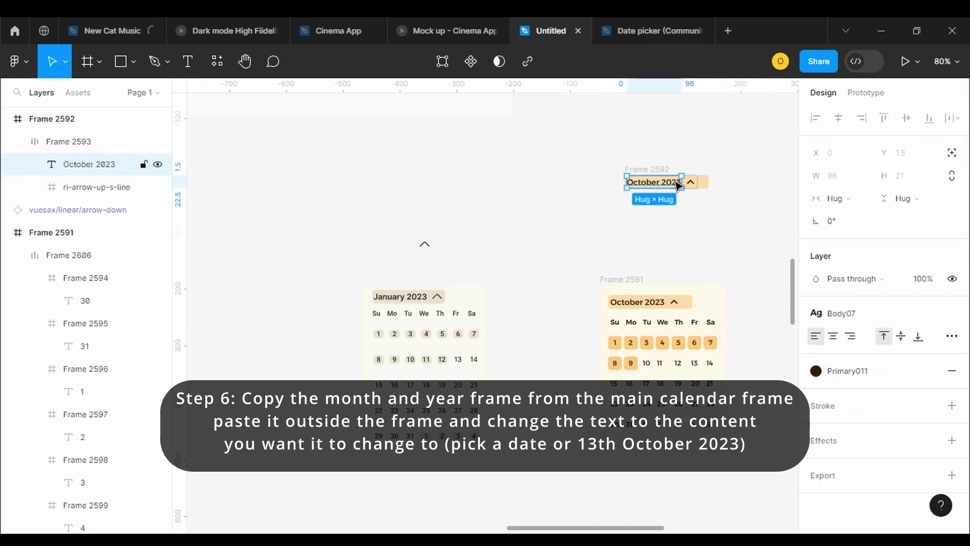
{"action": "double_click", "coordinate": [678, 185]}
{"action": "type", "text": "Pi"}
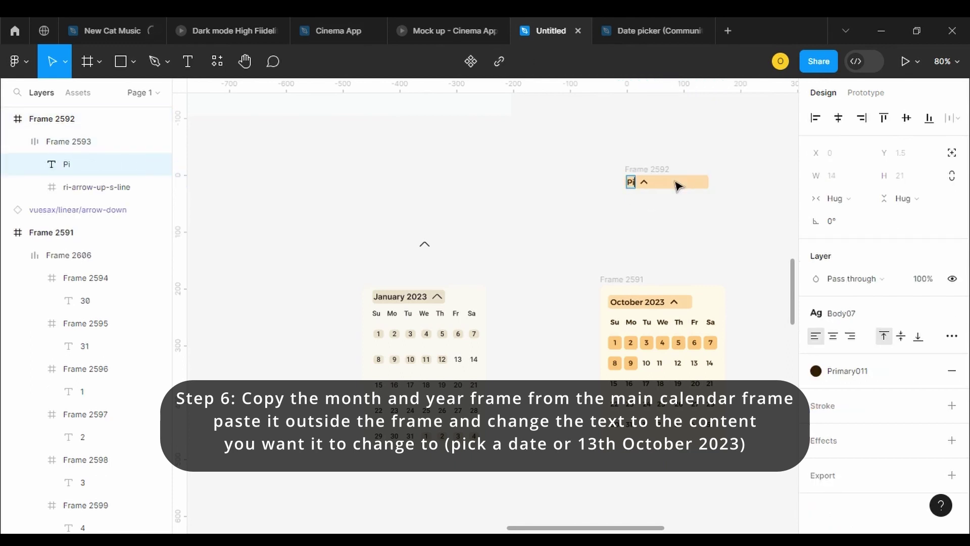
{"action": "type", "text": "ck a date"}
{"action": "key", "text": "Escape"}
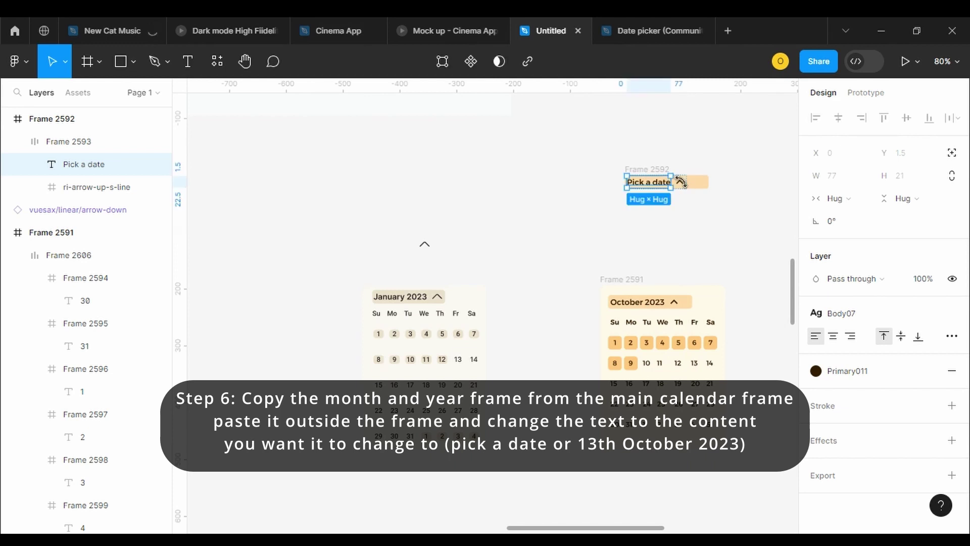
Flip the arrow in the "Pick a date" frame vertically and align the frame with the October calendar's left edge
{"action": "right_click", "coordinate": [682, 185]}
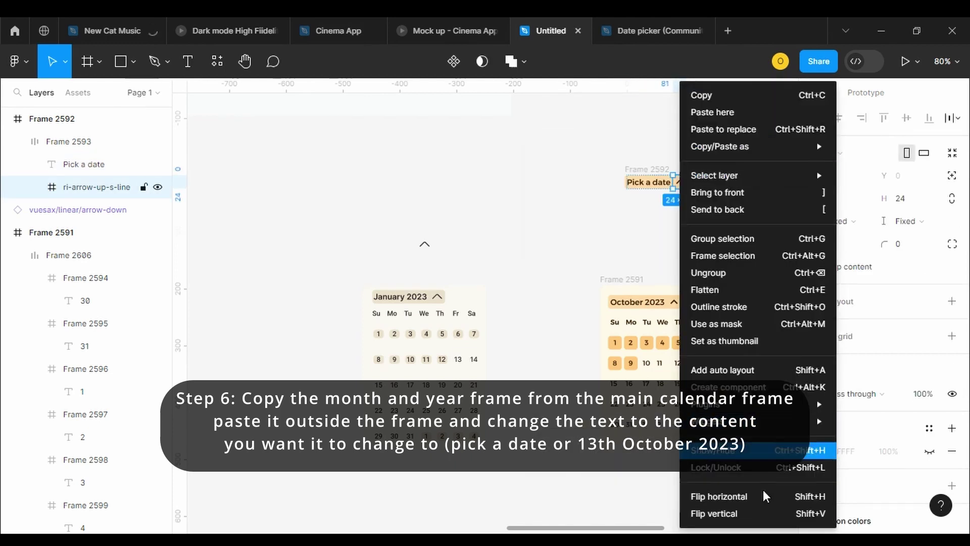
{"action": "left_click", "coordinate": [743, 514]}
{"action": "left_click", "coordinate": [657, 180]}
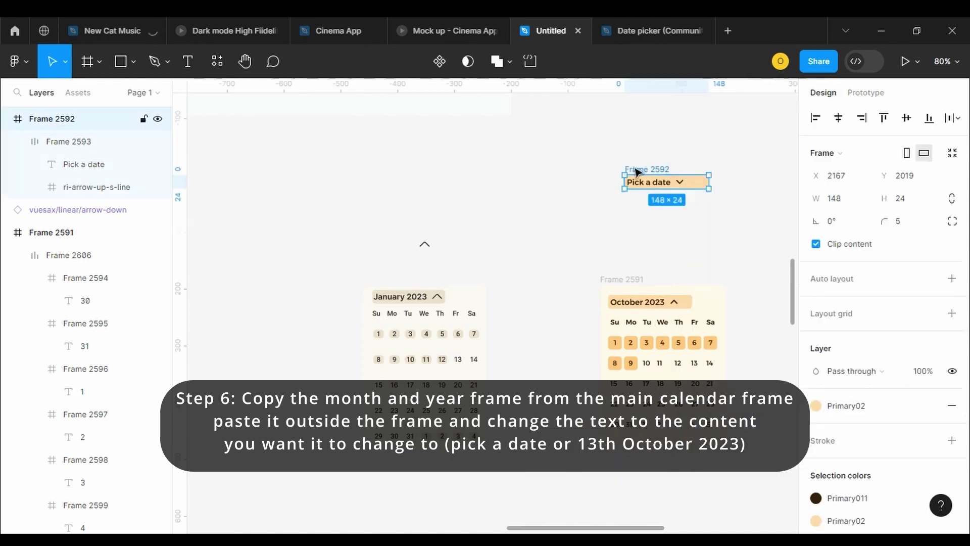
{"action": "left_click_drag", "start_coordinate": [657, 181], "coordinate": [631, 177]}
{"action": "left_click", "coordinate": [305, 19]}
{"action": "left_click", "coordinate": [562, 18]}
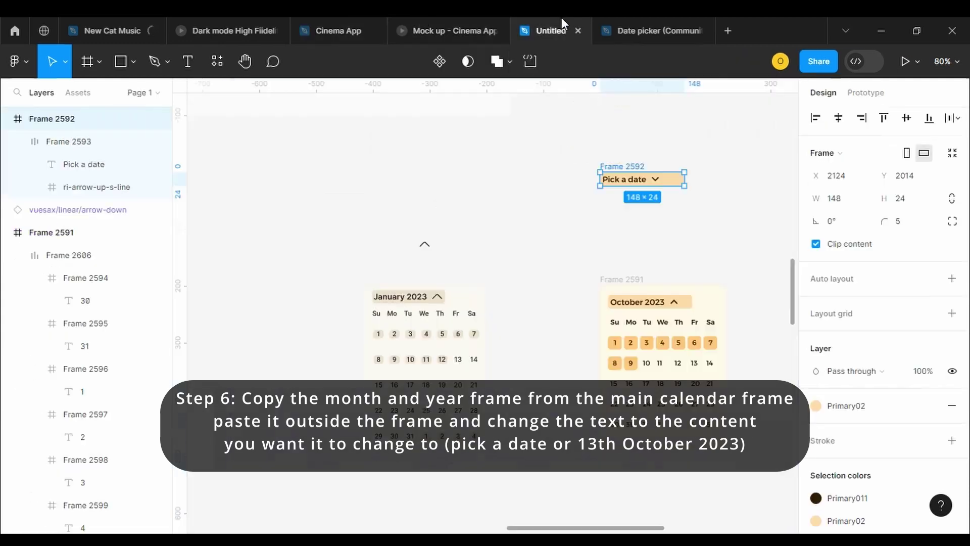
Give the October calendar's 10 cell a corner radius of 5 and the Primary03 fill used on the other disabled days
{"action": "left_click", "coordinate": [650, 366]}
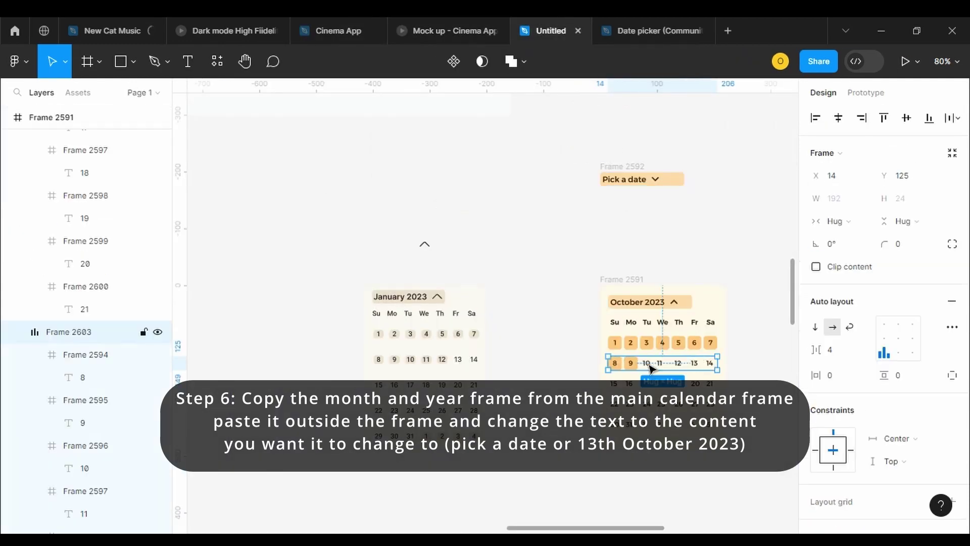
{"action": "double_click", "coordinate": [649, 365]}
{"action": "left_click", "coordinate": [903, 243]}
{"action": "type", "text": "5"}
{"action": "left_click", "coordinate": [929, 428]}
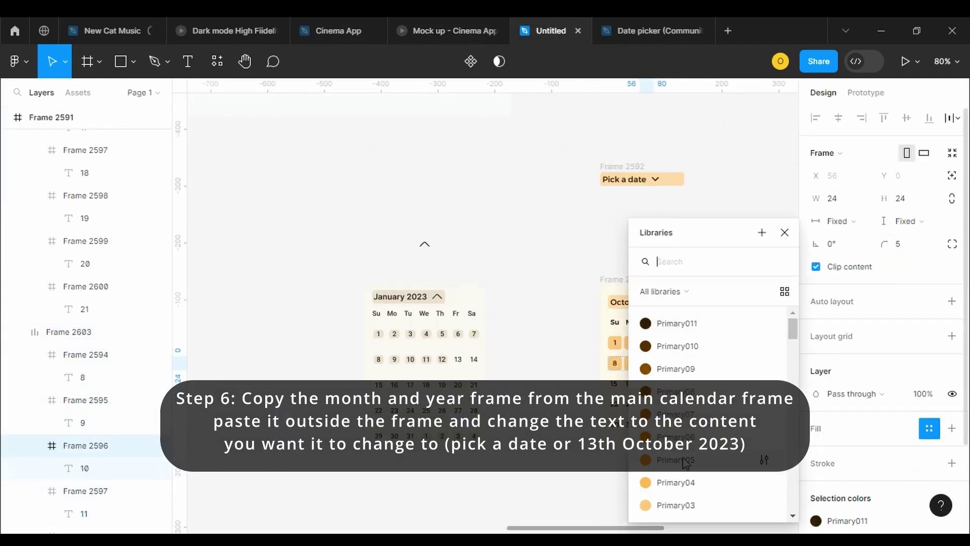
{"action": "left_click", "coordinate": [686, 461]}
{"action": "left_click", "coordinate": [719, 163]}
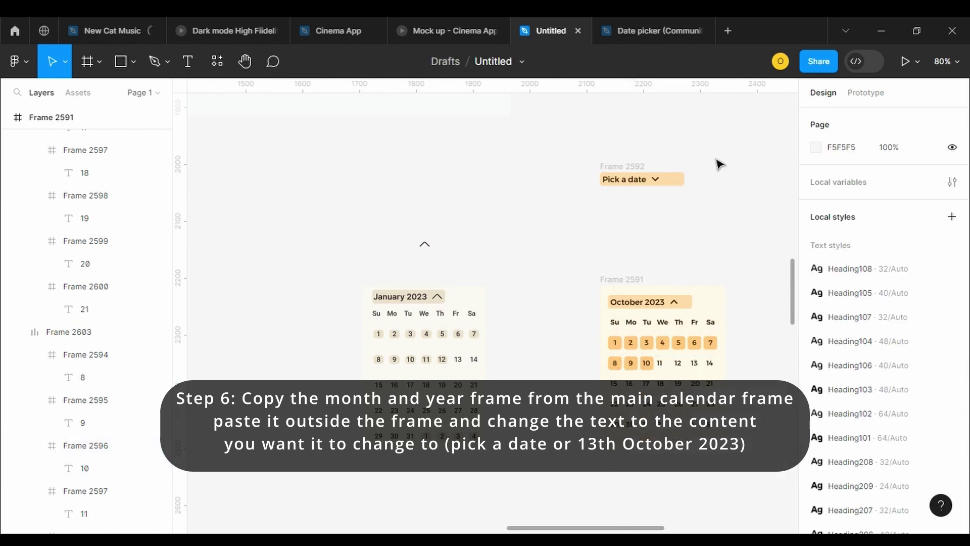
Duplicate the "Pick a date" frame and place the copy level with the original, to its right
{"action": "left_click", "coordinate": [627, 167]}
{"action": "key", "text": "ctrl+c"}
{"action": "key", "text": "ctrl+v"}
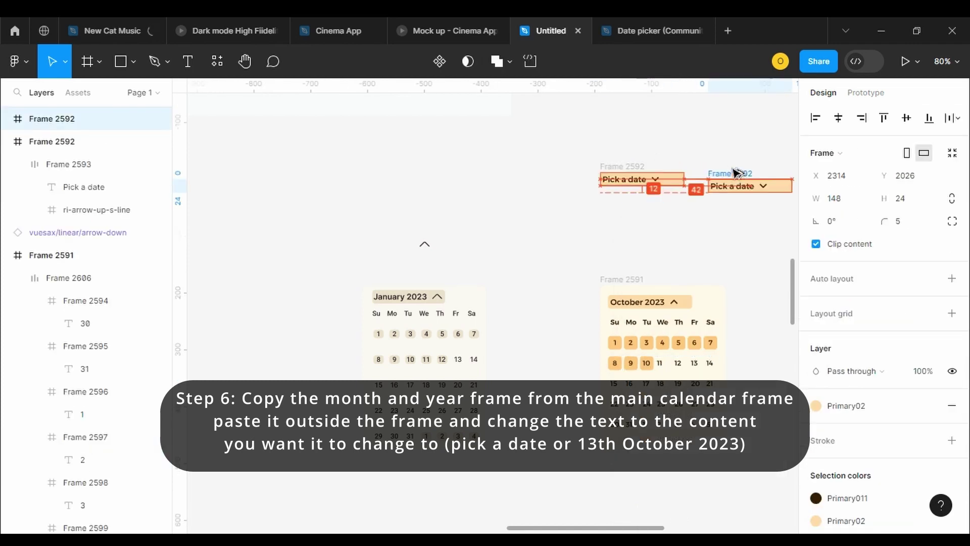
{"action": "left_click_drag", "start_coordinate": [736, 173], "coordinate": [737, 168]}
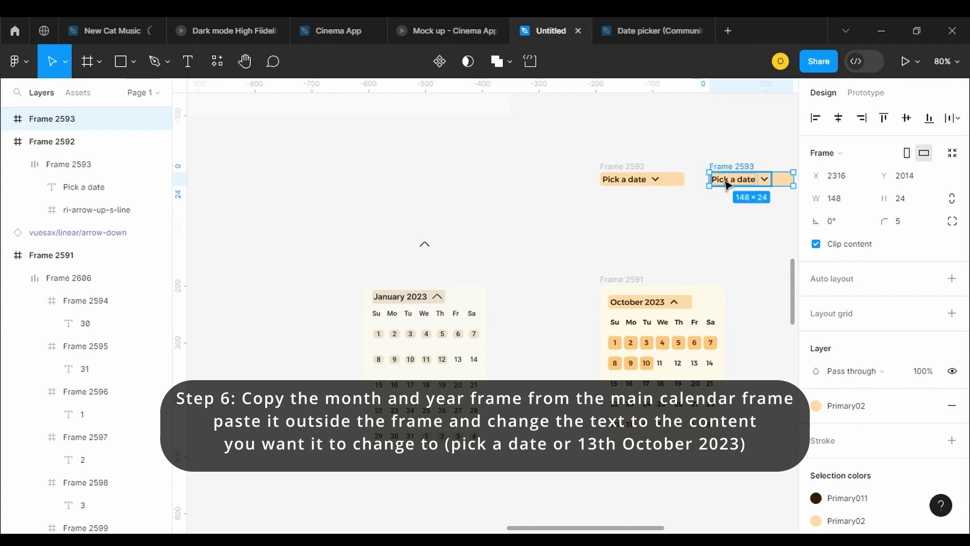
Change the text of the duplicated "Pick a date" header frame to "11 October 2023"
{"action": "double_click", "coordinate": [726, 182]}
{"action": "double_click", "coordinate": [726, 184]}
{"action": "type", "text": "11 Ocuber"}
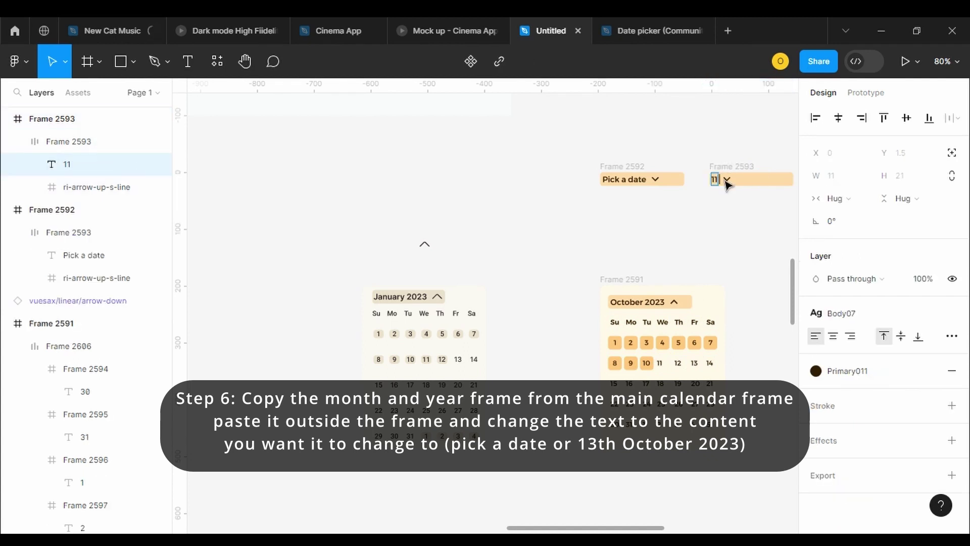
{"action": "key", "text": "BackSpace"}
{"action": "key", "text": "BackSpace"}
{"action": "key", "text": "BackSpace"}
{"action": "key", "text": "BackSpace"}
{"action": "key", "text": "BackSpace"}
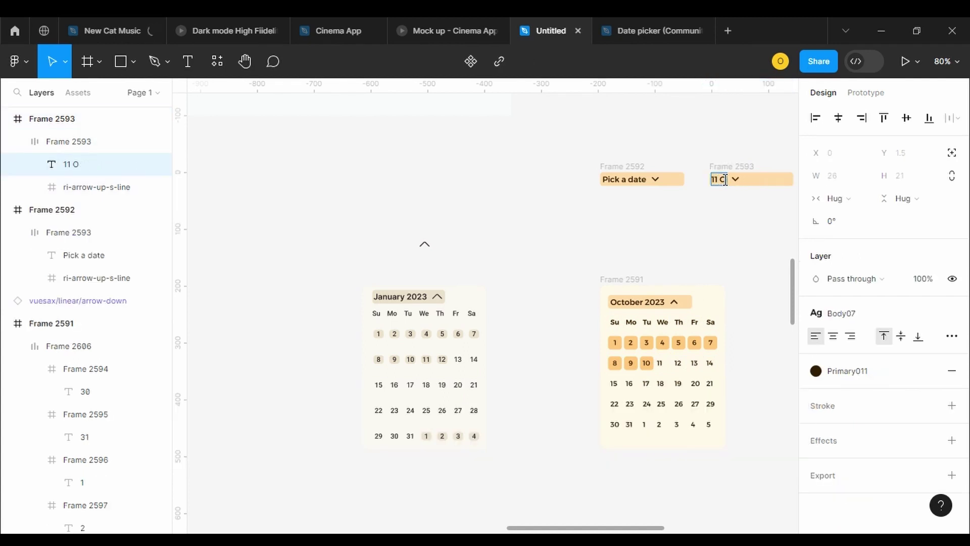
{"action": "type", "text": "tober"}
{"action": "key", "text": "BackSpace"}
{"action": "key", "text": "BackSpace"}
{"action": "key", "text": "BackSpace"}
{"action": "key", "text": "BackSpace"}
{"action": "key", "text": "BackSpace"}
{"action": "key", "text": "BackSpace"}
{"action": "key", "text": "BackSpace"}
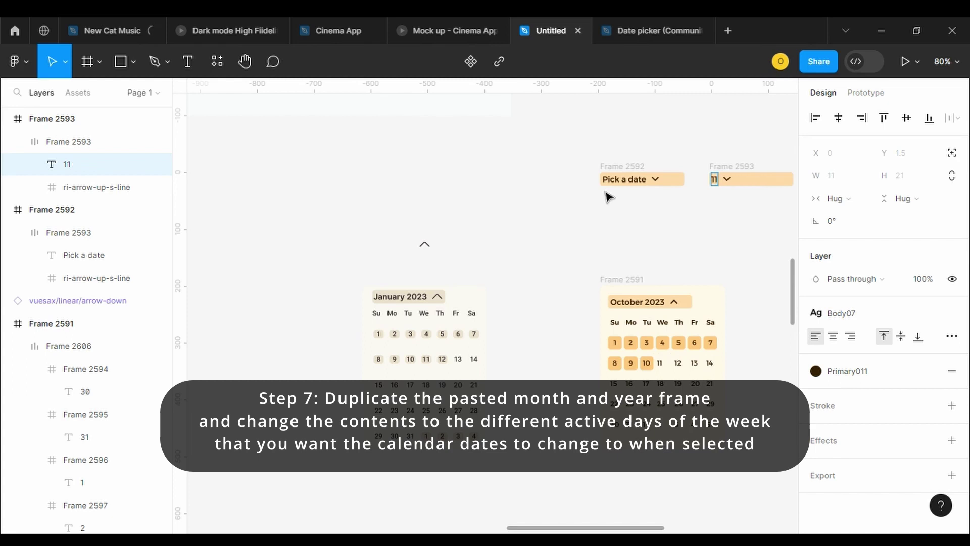
{"action": "type", "text": "October 2023"}
Duplicate the "11 October 2023" frame twice, placing both copies in the same row to its right
{"action": "left_click", "coordinate": [740, 166]}
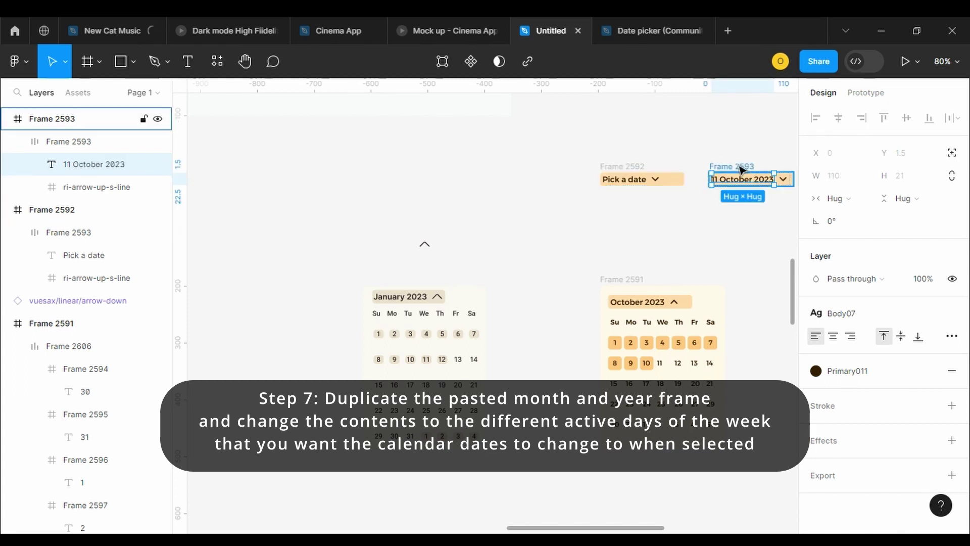
{"action": "left_click_drag", "start_coordinate": [642, 526], "coordinate": [722, 525]}
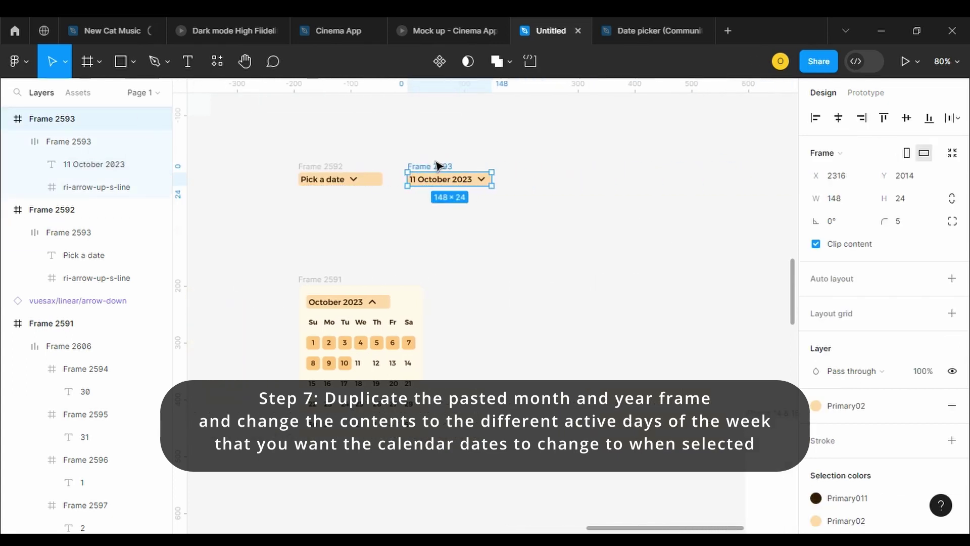
{"action": "left_click_drag", "start_coordinate": [437, 165], "coordinate": [663, 172], "text": "alt"}
Move the "iPhone 14 & 15 Pro - 1" frame up and farther right, to about X 2998, Y 2149
{"action": "scroll", "coordinate": [786, 347], "scroll_direction": "down", "scroll_amount": 5}
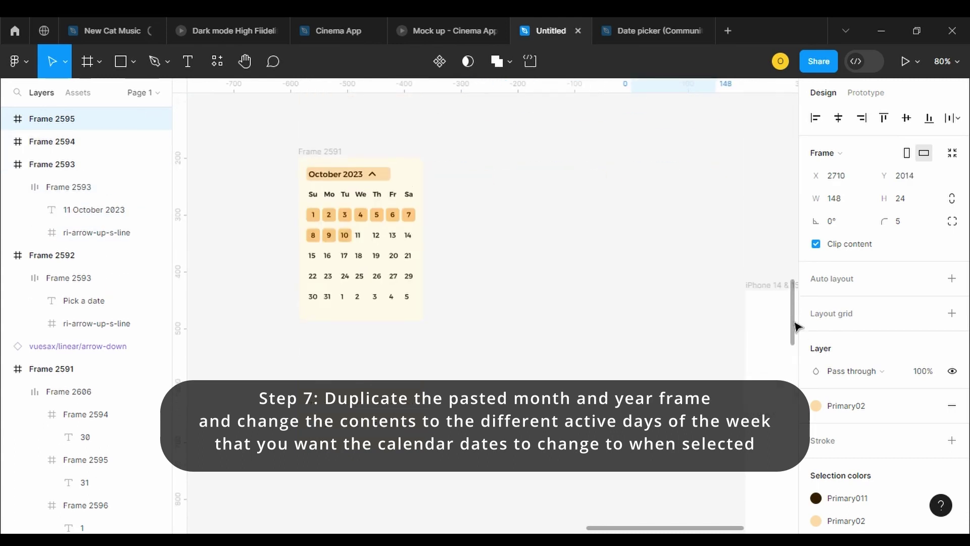
{"action": "left_click_drag", "start_coordinate": [649, 528], "coordinate": [677, 526]}
{"action": "left_click", "coordinate": [682, 285]}
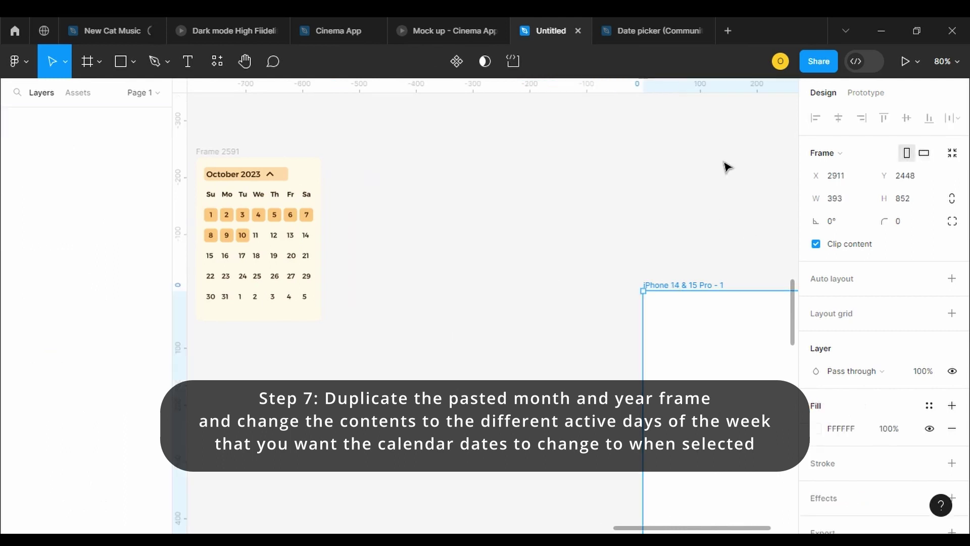
{"action": "left_click_drag", "start_coordinate": [726, 166], "coordinate": [727, 117]}
Change the text of the first two date header frames to "12 October 2023" and "13 October 2023", working at 70% zoom
{"action": "left_click", "coordinate": [943, 61]}
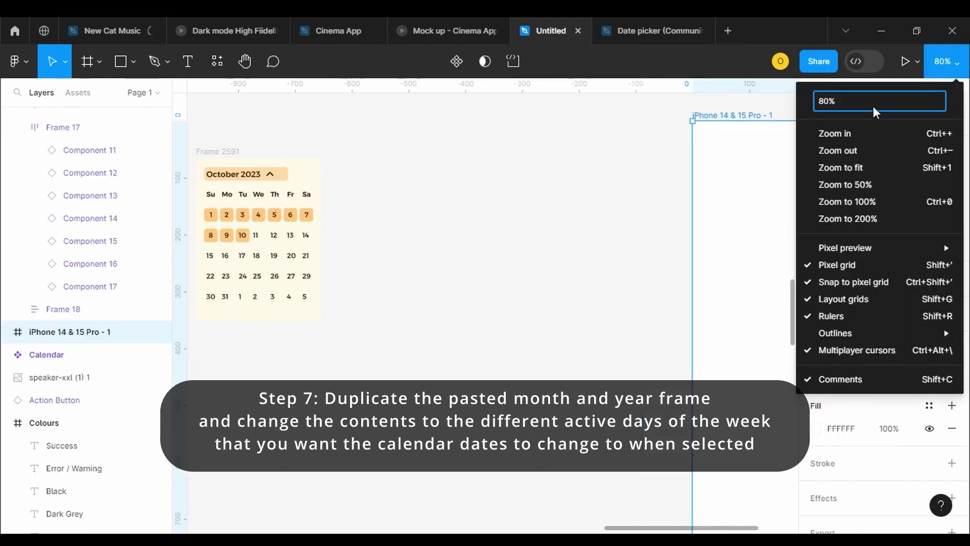
{"action": "type", "text": "70"}
{"action": "key", "text": "Return"}
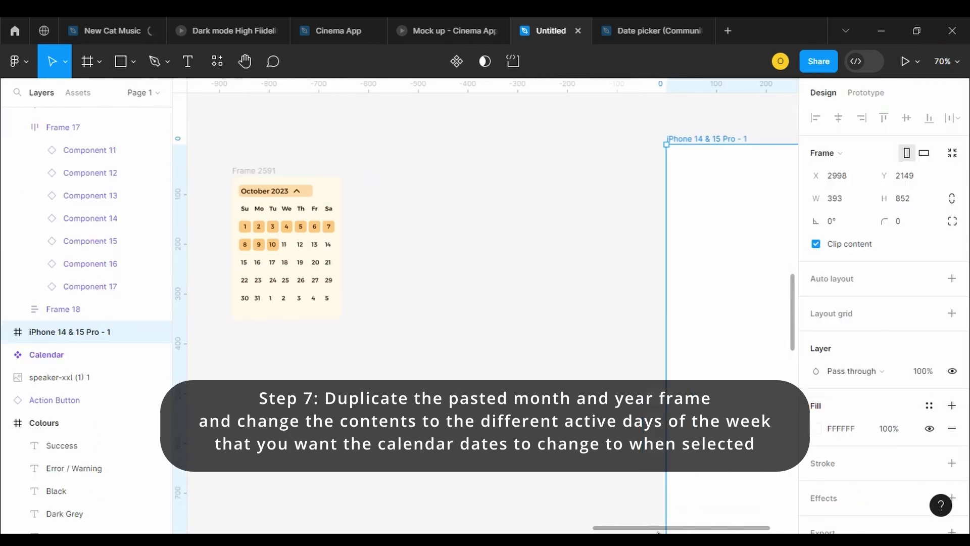
{"action": "left_click_drag", "start_coordinate": [652, 528], "coordinate": [639, 530]}
{"action": "scroll", "coordinate": [783, 305], "scroll_direction": "left", "scroll_amount": 5}
{"action": "scroll", "coordinate": [783, 304], "scroll_direction": "up", "scroll_amount": 5}
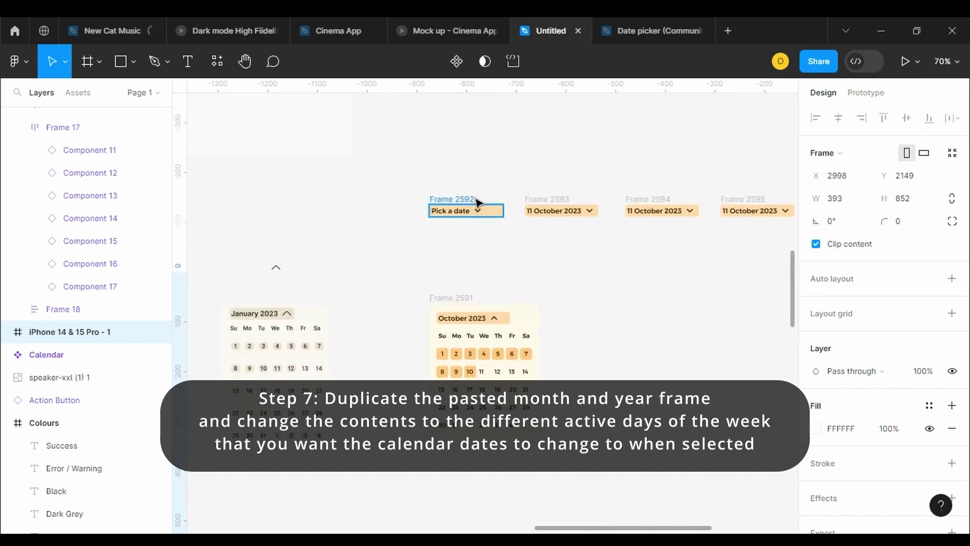
{"action": "left_click", "coordinate": [531, 210]}
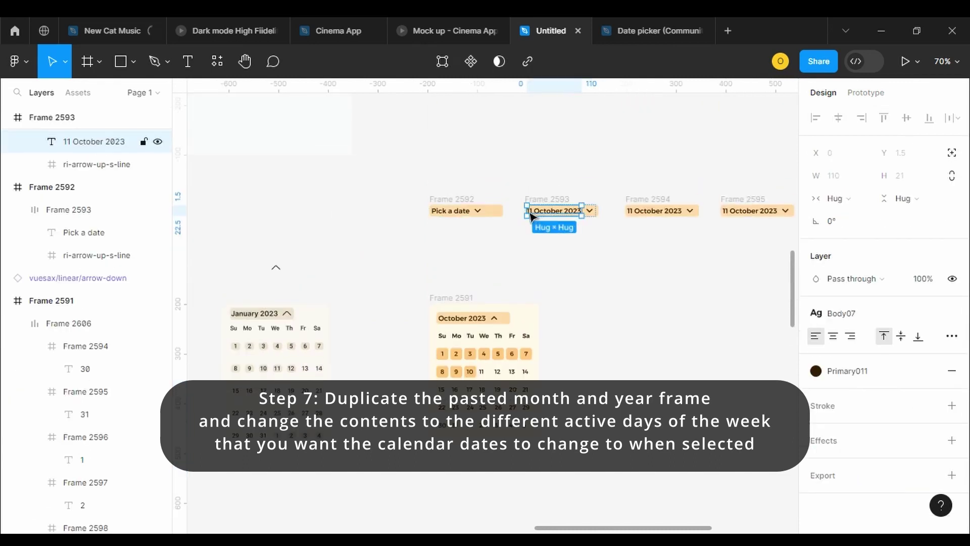
{"action": "double_click", "coordinate": [533, 211]}
{"action": "type", "text": "12 October 2023"}
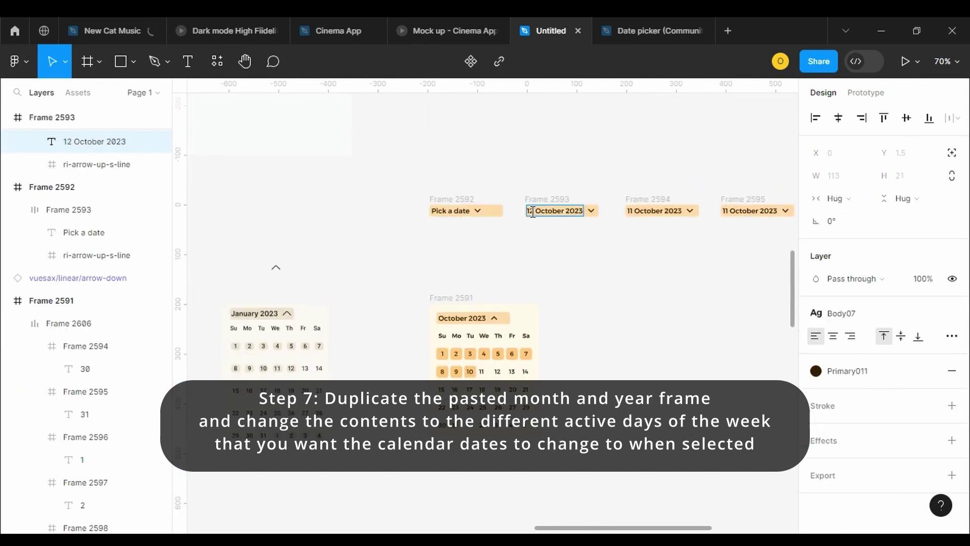
{"action": "key", "text": "Escape"}
{"action": "double_click", "coordinate": [636, 211]}
{"action": "type", "text": "13 October 2023"}
Change the text of the last date header frame in the row to "14 October 2023"
{"action": "left_click", "coordinate": [734, 211]}
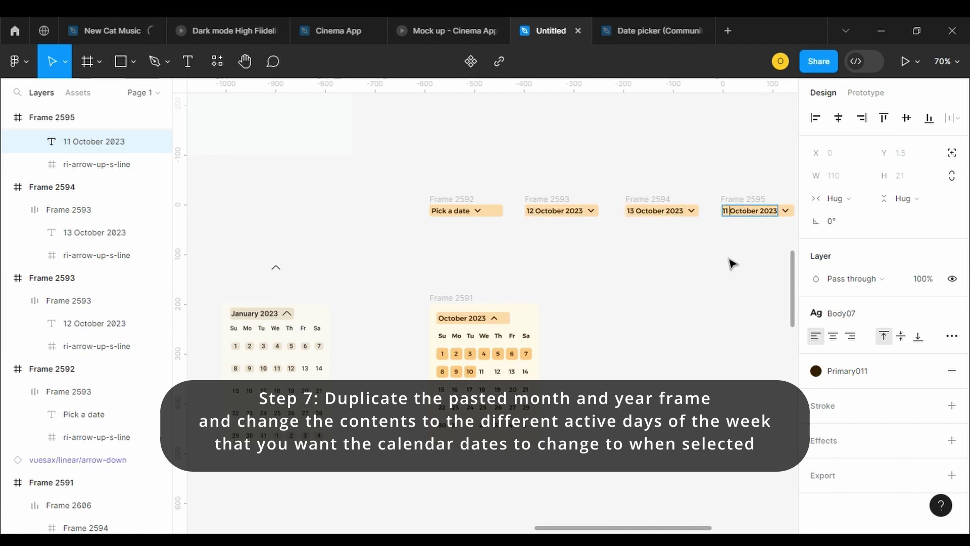
{"action": "key", "text": "BackSpace"}
{"action": "key", "text": "BackSpace"}
{"action": "key", "text": "BackSpace"}
{"action": "type", "text": "4 O"}
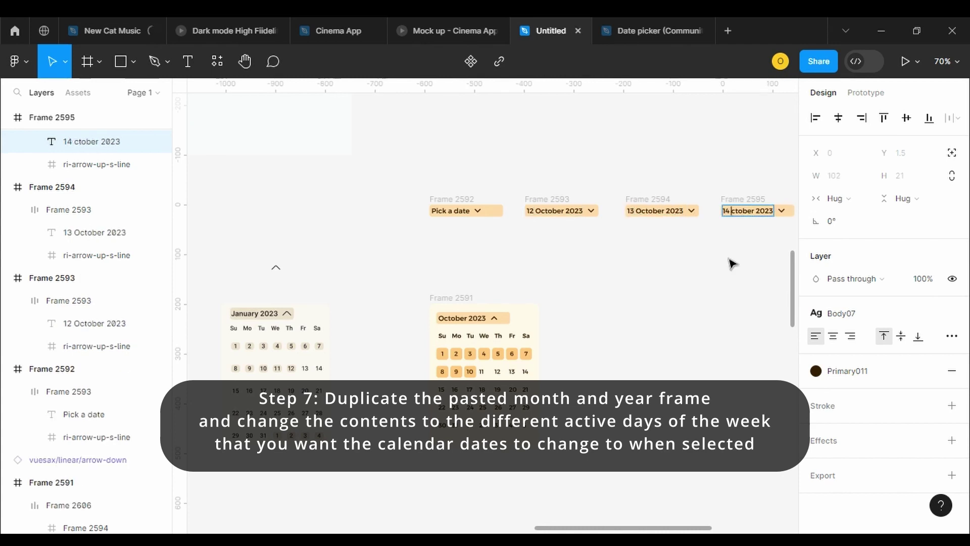
Duplicate the "14 October 2023" and "13 October 2023" frames and place the copies side by side in a row below
{"action": "left_click", "coordinate": [758, 200]}
{"action": "left_click_drag", "start_coordinate": [758, 200], "coordinate": [761, 255]}
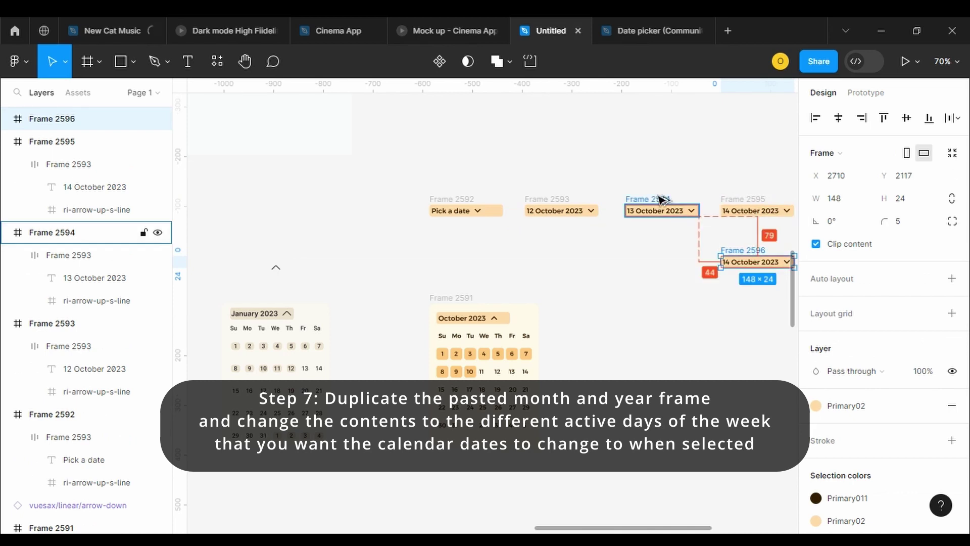
{"action": "left_click_drag", "start_coordinate": [661, 201], "coordinate": [614, 253], "text": "alt"}
{"action": "left_click_drag", "start_coordinate": [721, 254], "coordinate": [695, 250]}
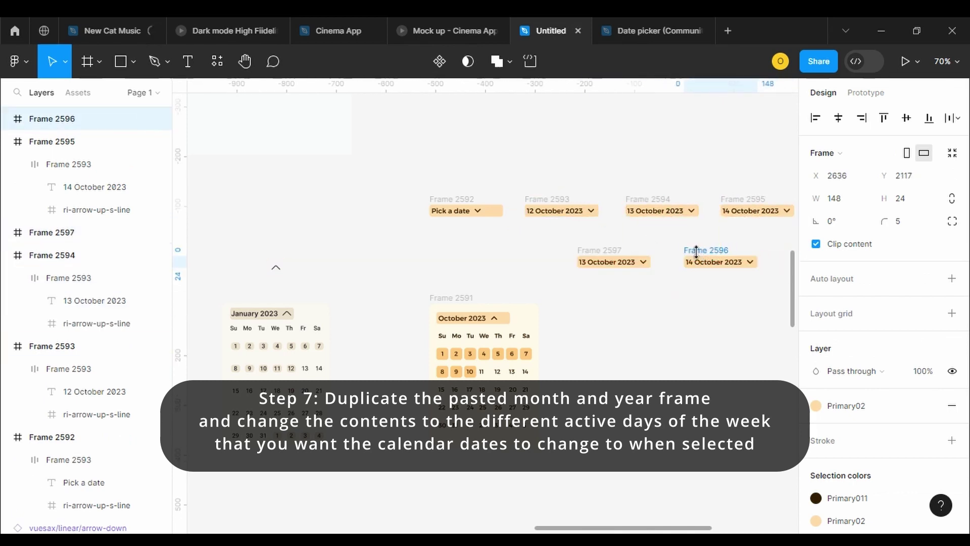
Change the dates in the two second-row frames to "15 October 2023" and "16 October 2023"
{"action": "double_click", "coordinate": [585, 262]}
{"action": "double_click", "coordinate": [586, 262]}
{"action": "type", "text": "15"}
{"action": "double_click", "coordinate": [690, 262]}
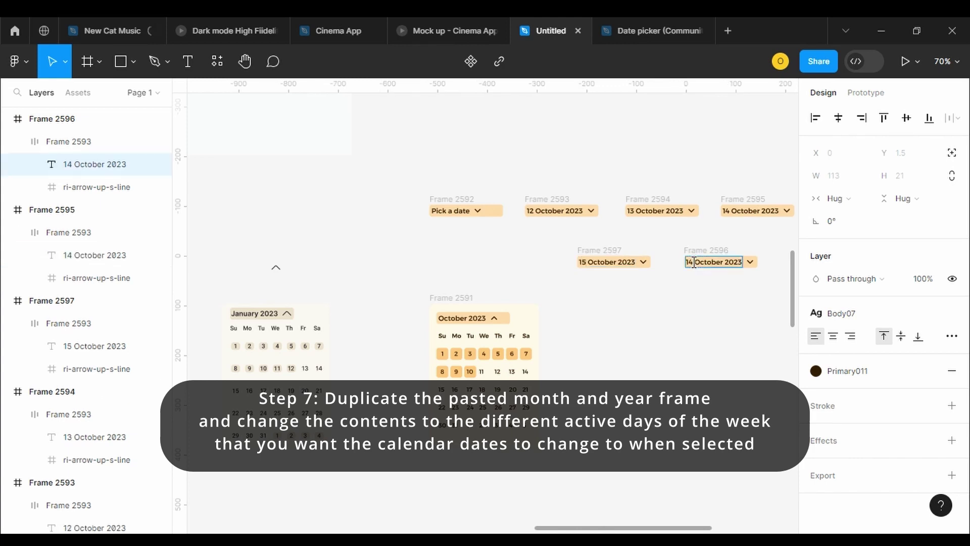
{"action": "type", "text": "16"}
{"action": "key", "text": "Escape"}
Make three copies of the "15 October 2023" frame beside the October calendar and change them to 17, 18 and 19 October 2023
{"action": "left_click", "coordinate": [614, 251]}
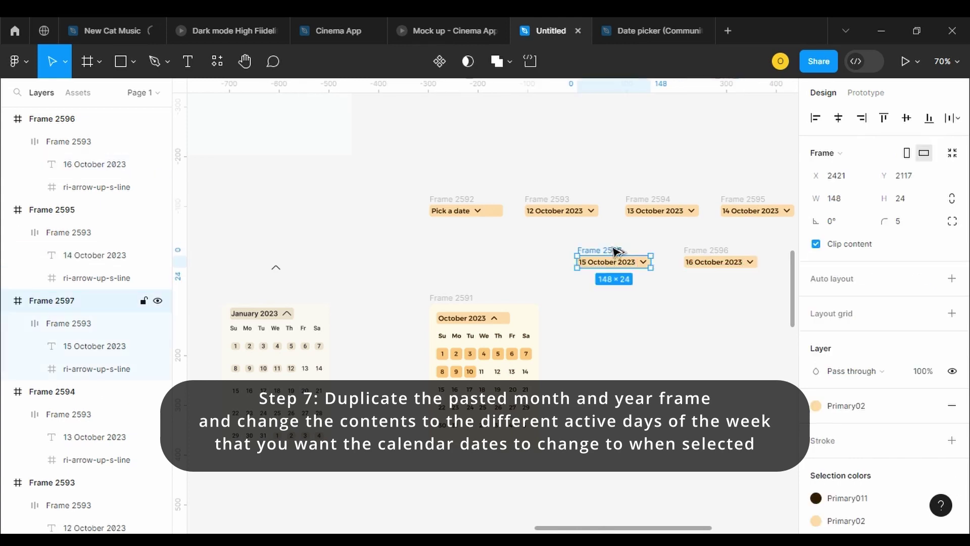
{"action": "left_click_drag", "start_coordinate": [614, 251], "coordinate": [770, 320], "text": "alt"}
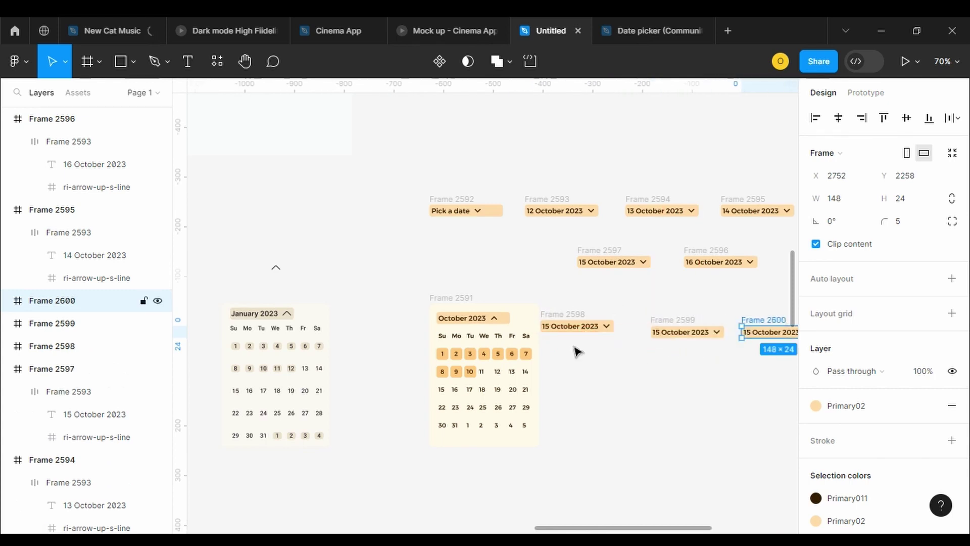
{"action": "double_click", "coordinate": [548, 327]}
{"action": "double_click", "coordinate": [549, 325]}
{"action": "type", "text": "17"}
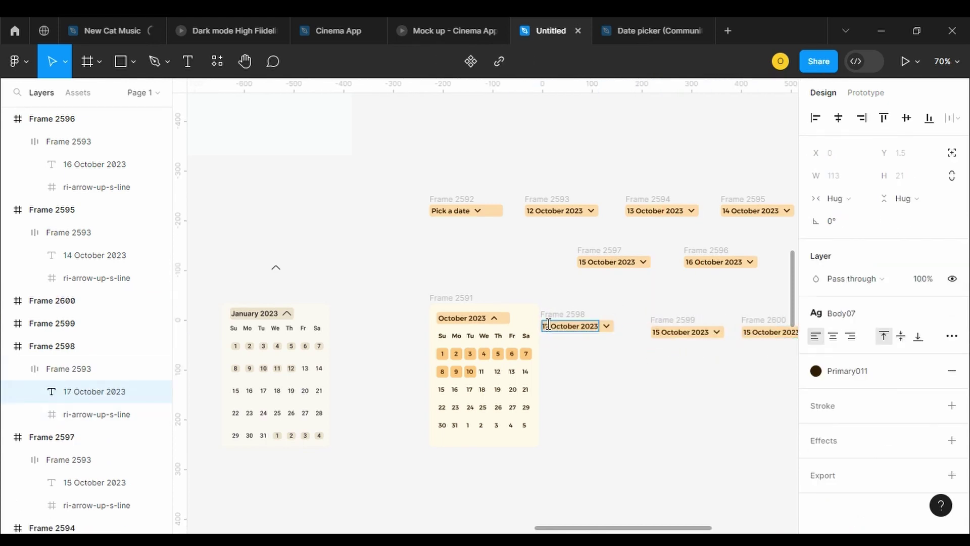
{"action": "double_click", "coordinate": [655, 332]}
{"action": "double_click", "coordinate": [655, 332]}
{"action": "type", "text": "18"}
{"action": "double_click", "coordinate": [752, 333]}
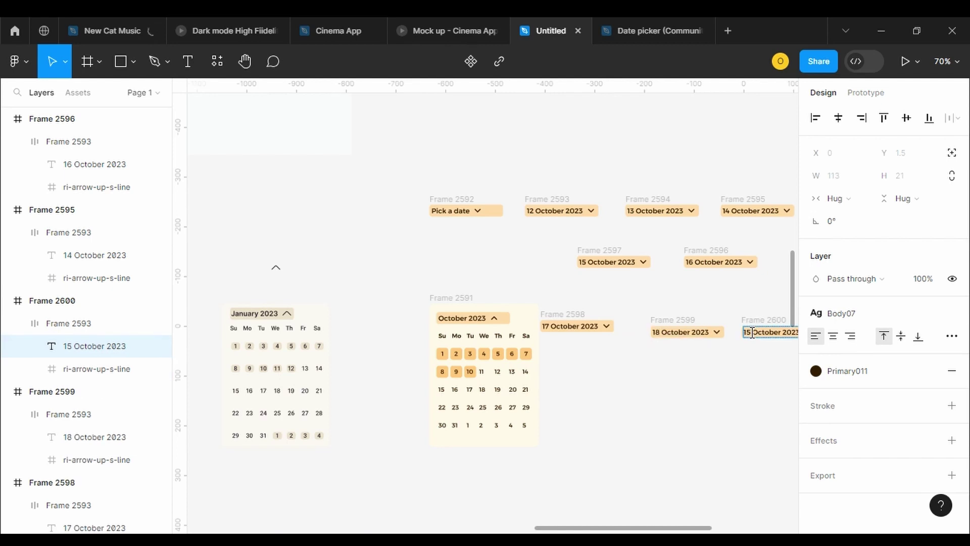
{"action": "type", "text": "19"}
{"action": "key", "text": "Escape"}
Make two copies of the "17 October 2023" frame in a row below and change them to 20 and 21 October 2023
{"action": "left_click_drag", "start_coordinate": [552, 317], "coordinate": [610, 361], "text": "alt"}
{"action": "left_click_drag", "start_coordinate": [611, 361], "coordinate": [726, 361], "text": "alt"}
{"action": "double_click", "coordinate": [604, 371]}
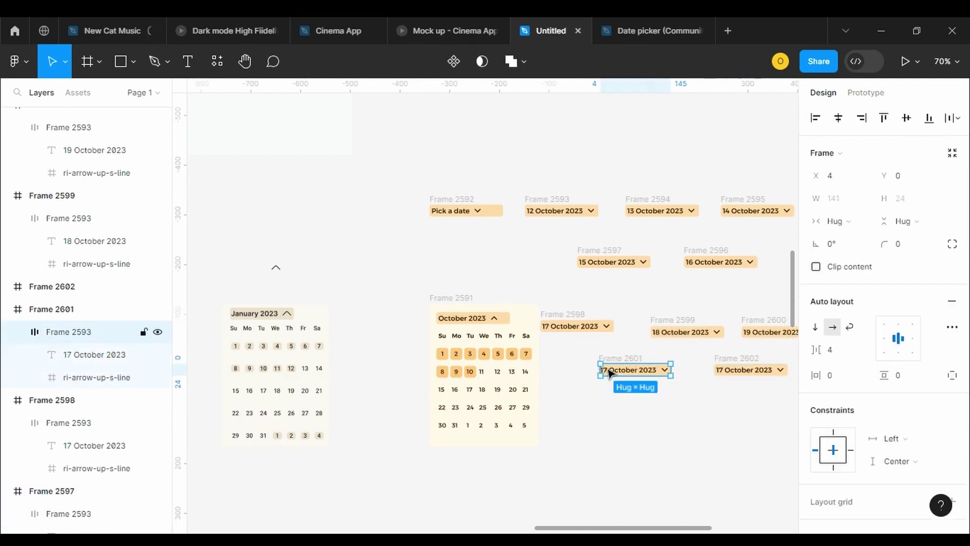
{"action": "double_click", "coordinate": [605, 371]}
{"action": "key", "text": "BackSpace"}
{"action": "type", "text": "20"}
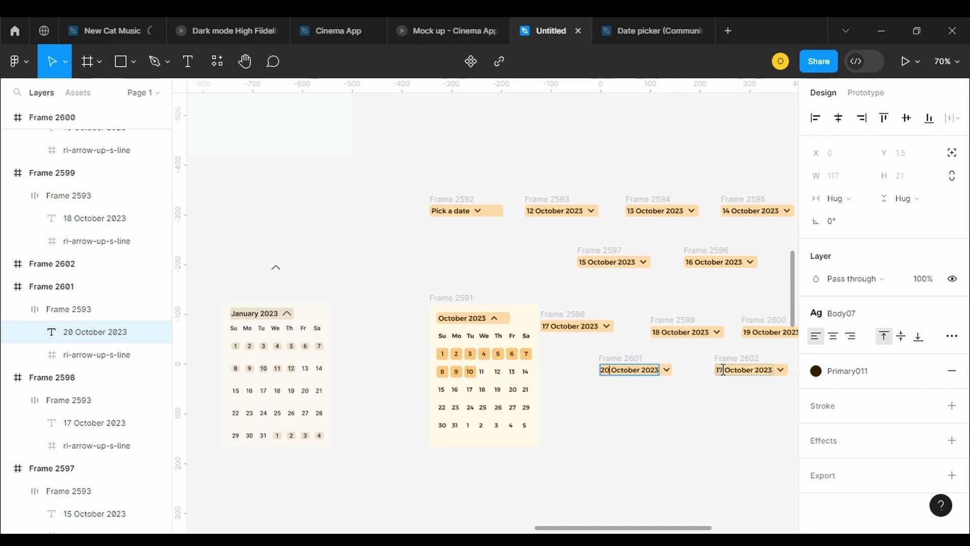
{"action": "double_click", "coordinate": [722, 371]}
{"action": "double_click", "coordinate": [722, 370]}
{"action": "key", "text": "BackSpace"}
{"action": "type", "text": "21"}
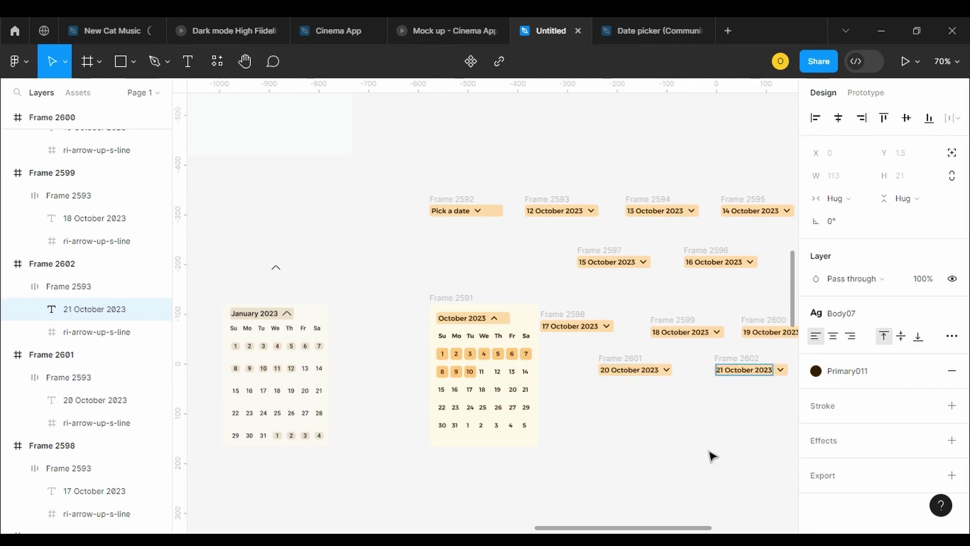
{"action": "key", "text": "Escape"}
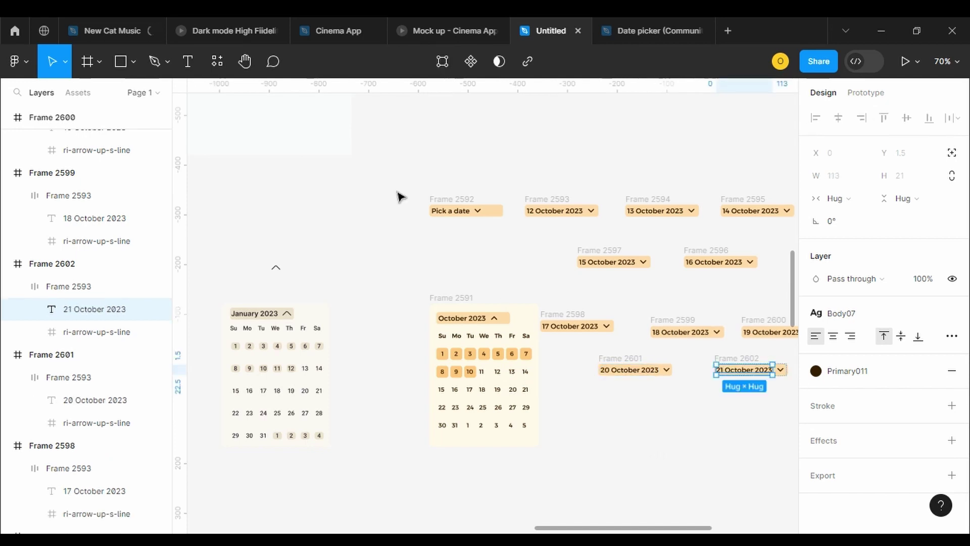
Combine the October calendar, the "Pick a date" frame and all the date header frames into one component set
{"action": "left_click", "coordinate": [394, 169]}
{"action": "left_click_drag", "start_coordinate": [616, 452], "coordinate": [778, 459]}
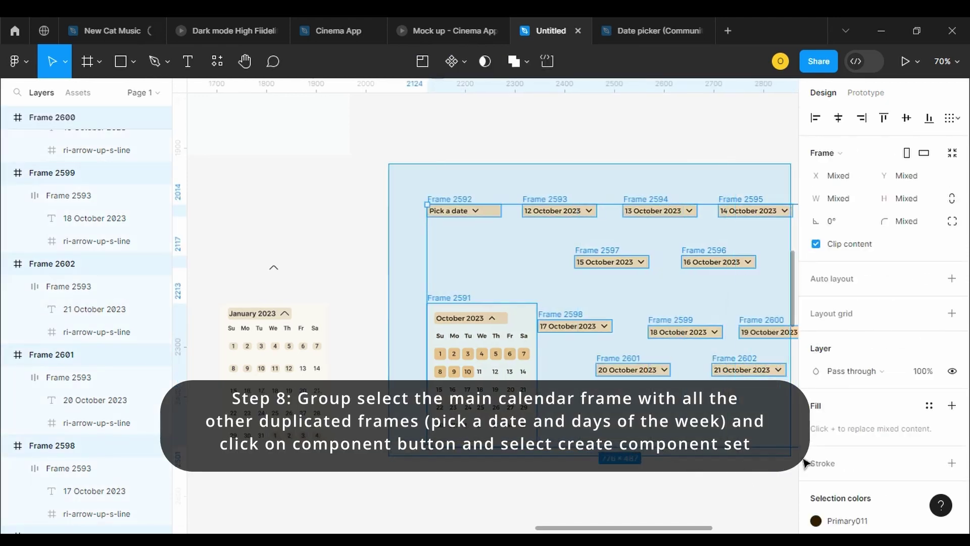
{"action": "scroll", "coordinate": [779, 458], "scroll_direction": "right", "scroll_amount": 6}
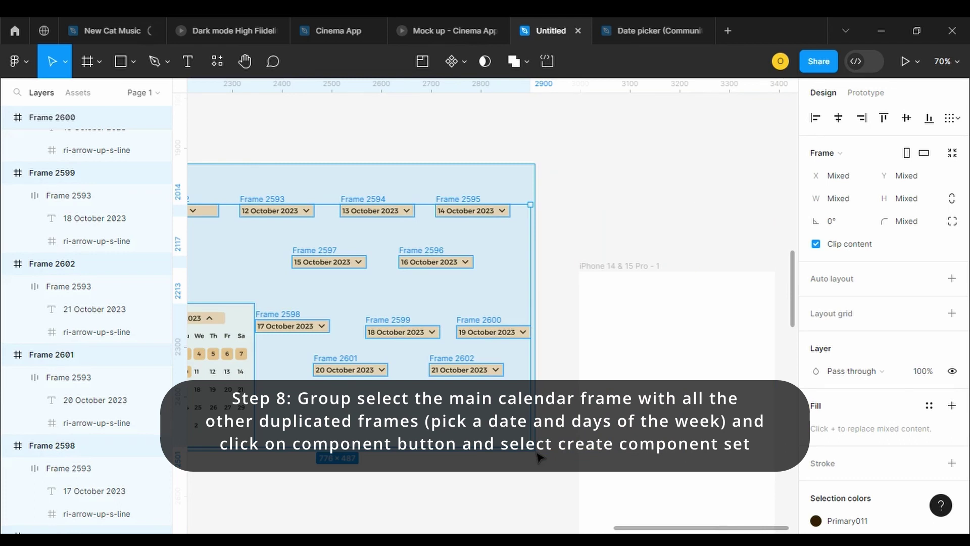
{"action": "left_click_drag", "start_coordinate": [540, 457], "coordinate": [537, 455]}
{"action": "left_click", "coordinate": [462, 61]}
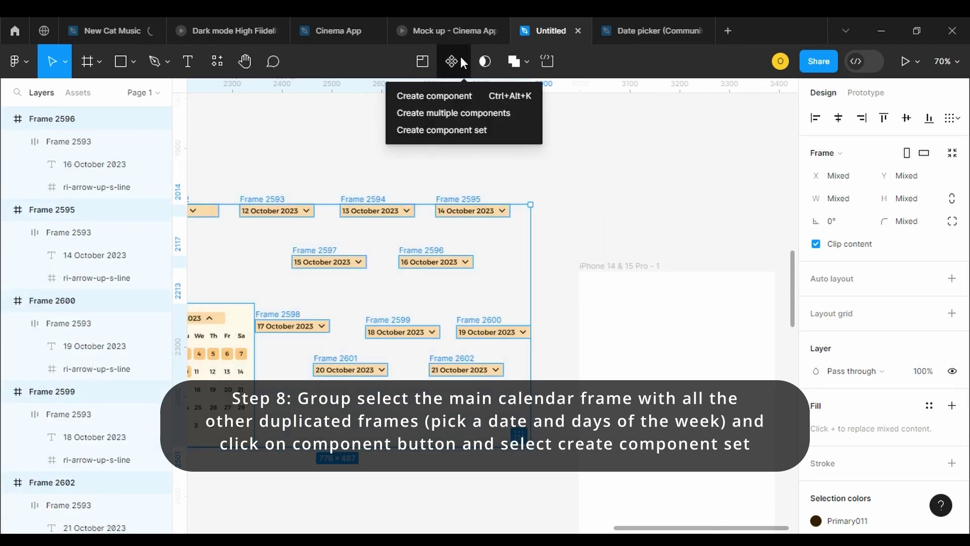
{"action": "left_click", "coordinate": [443, 131]}
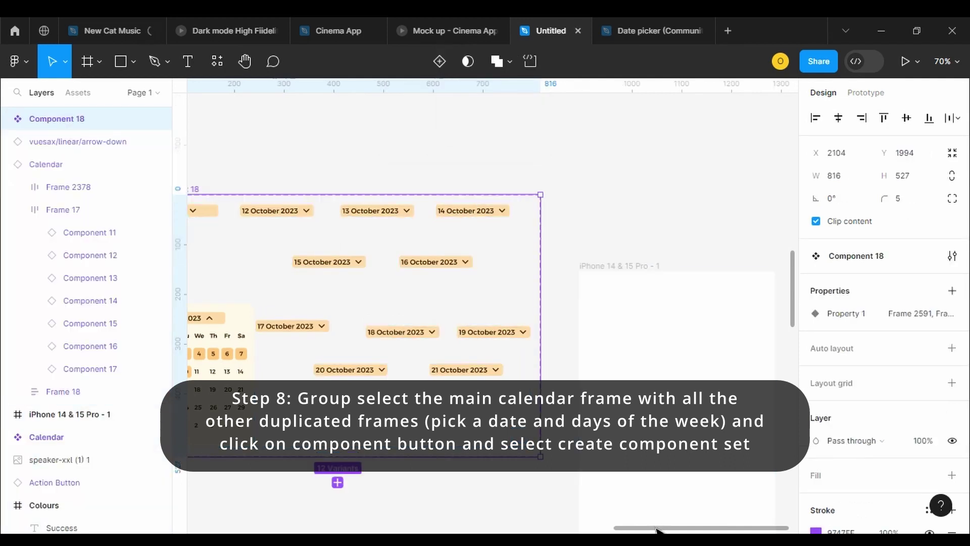
Select the "Pick a date" variant in the component set and show its prototype settings
{"action": "left_click_drag", "start_coordinate": [653, 528], "coordinate": [604, 532]}
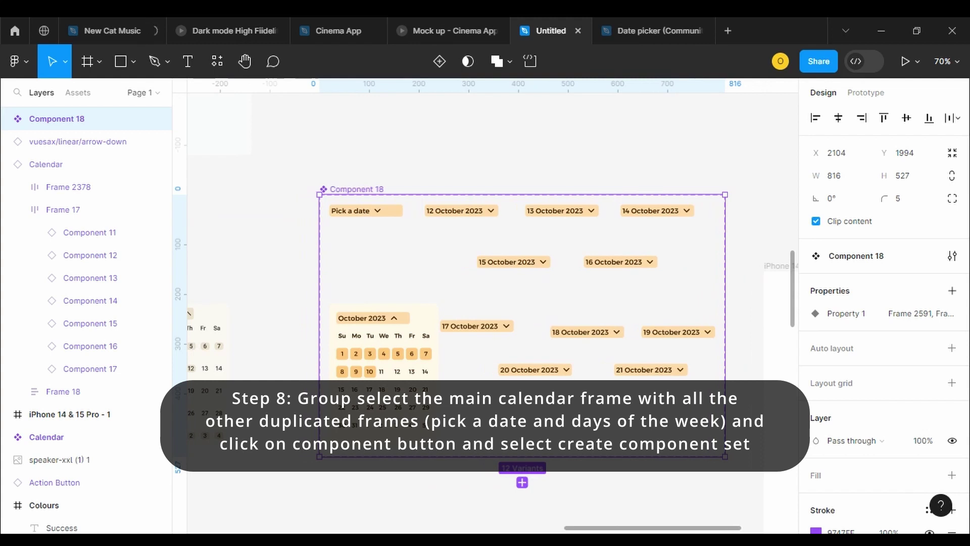
{"action": "left_click", "coordinate": [379, 211]}
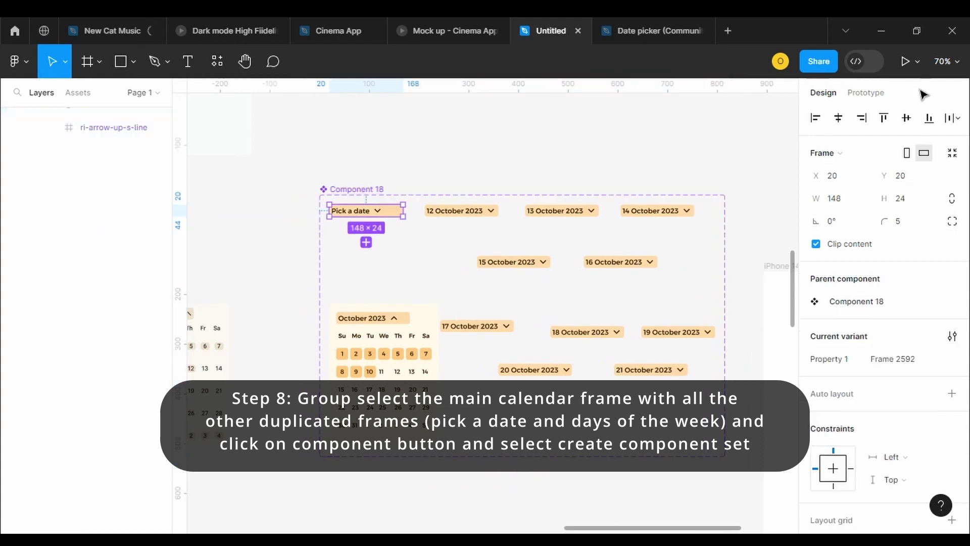
{"action": "left_click", "coordinate": [865, 94]}
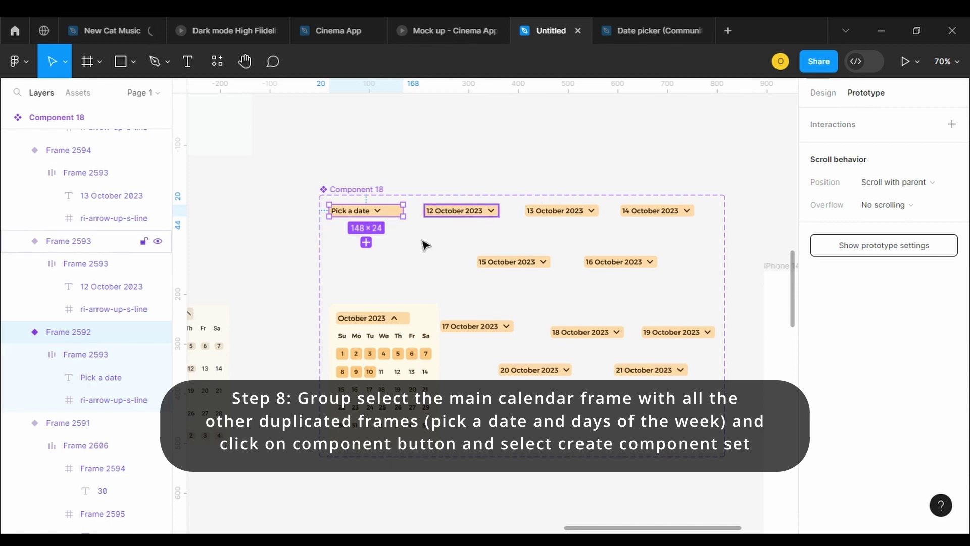
{"action": "mouse_move", "coordinate": [404, 217]}
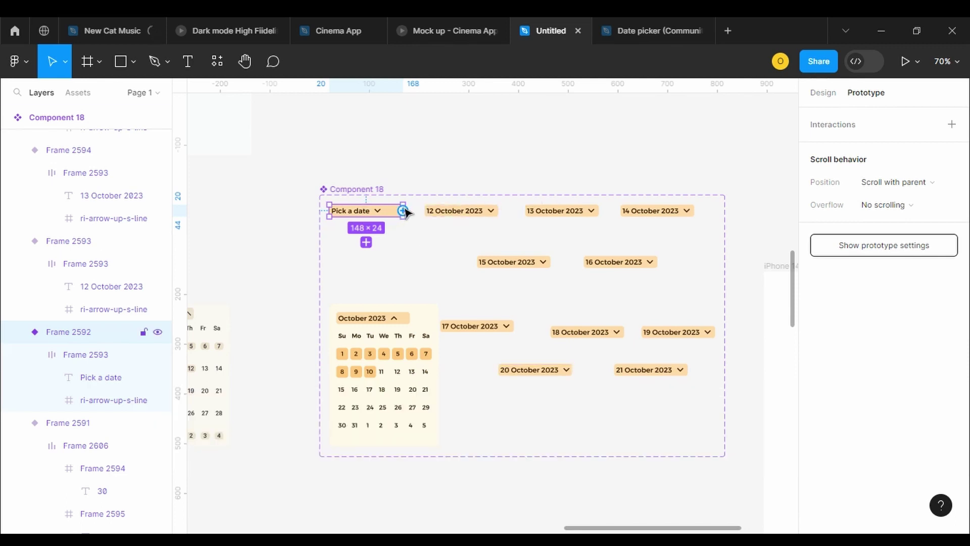
Duplicate the "21 October 2023" variant and place the copy below it inside the component set
{"action": "left_click", "coordinate": [676, 373]}
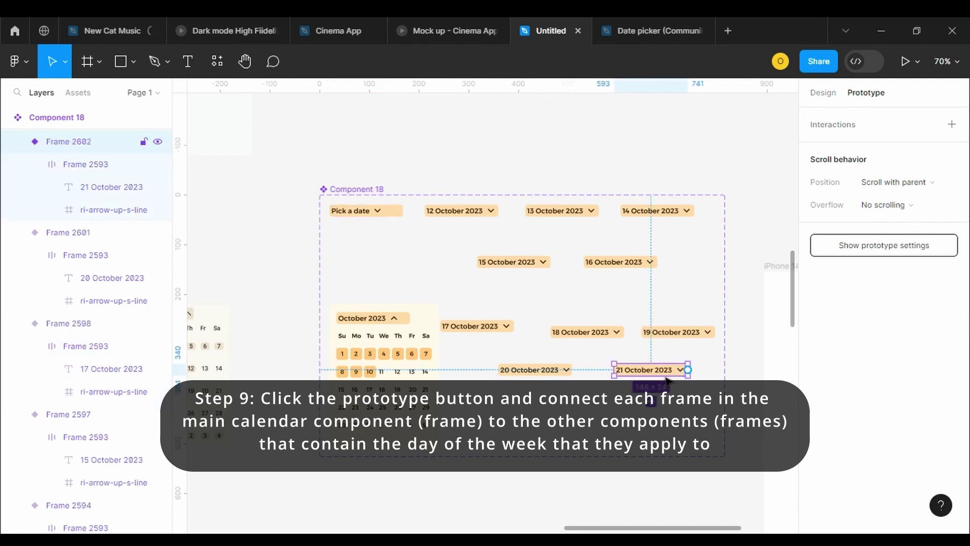
{"action": "key", "text": "ctrl+d"}
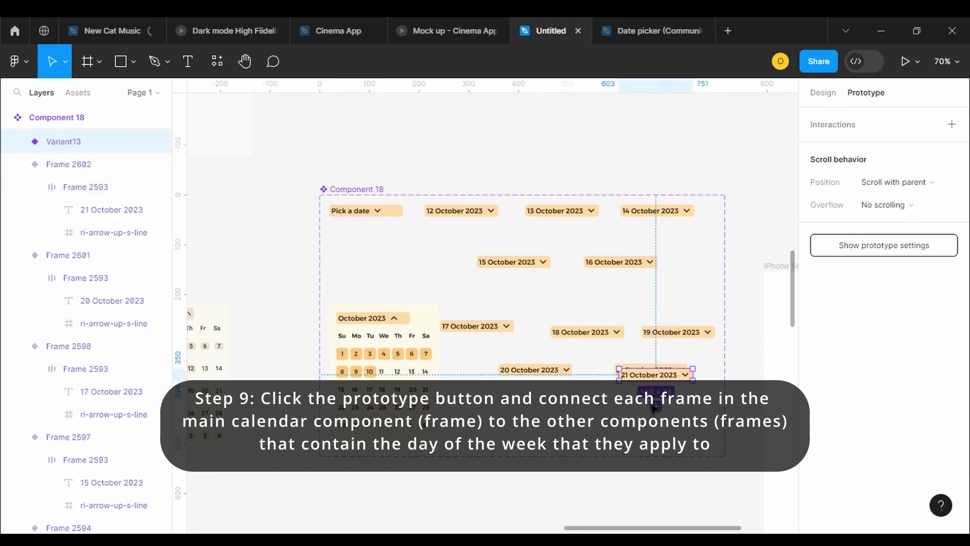
{"action": "left_click_drag", "start_coordinate": [638, 376], "coordinate": [562, 409]}
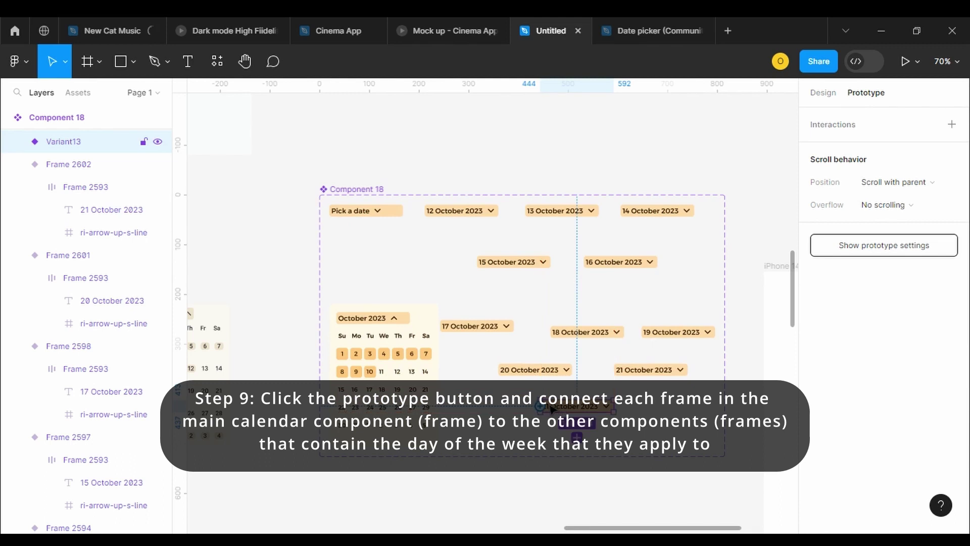
{"action": "left_click", "coordinate": [368, 211]}
{"action": "key", "text": "ctrl+d"}
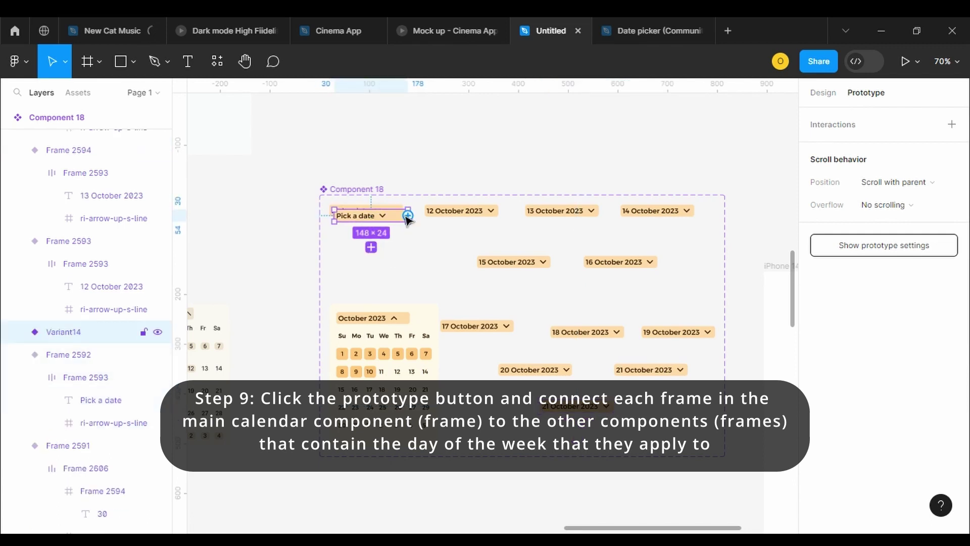
{"action": "key", "text": "Delete"}
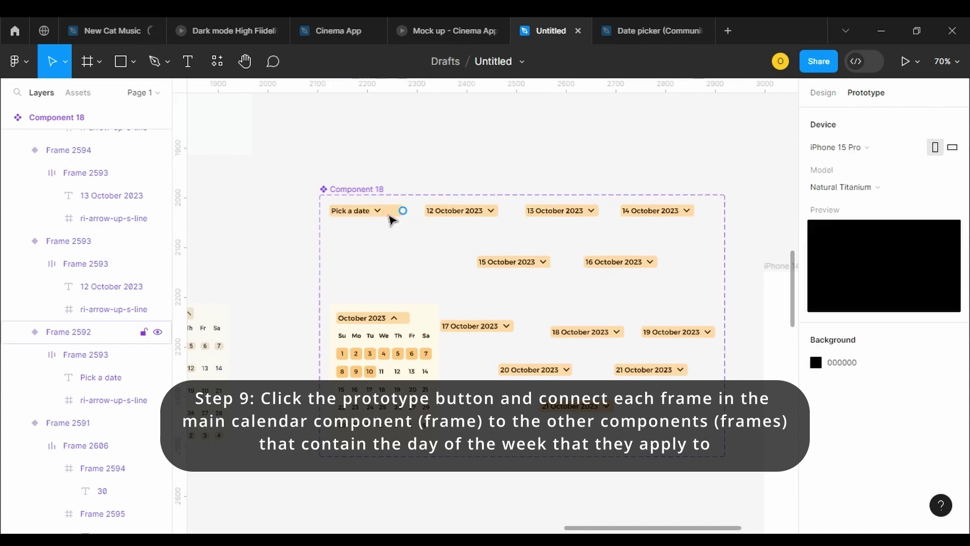
Connect the "Pick a date" variant to the October calendar with an On tap, Change to interaction
{"action": "left_click_drag", "start_coordinate": [403, 211], "coordinate": [411, 313]}
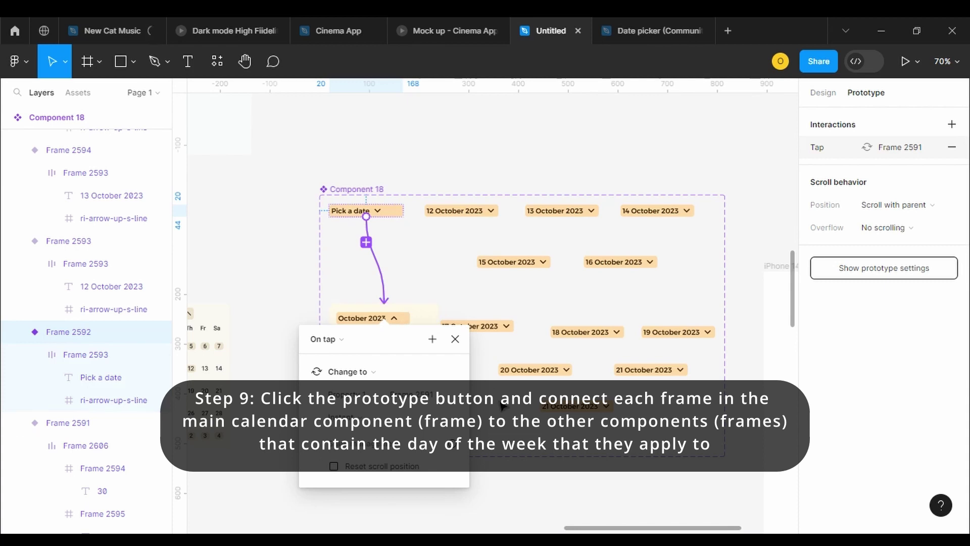
{"action": "key", "text": "Escape"}
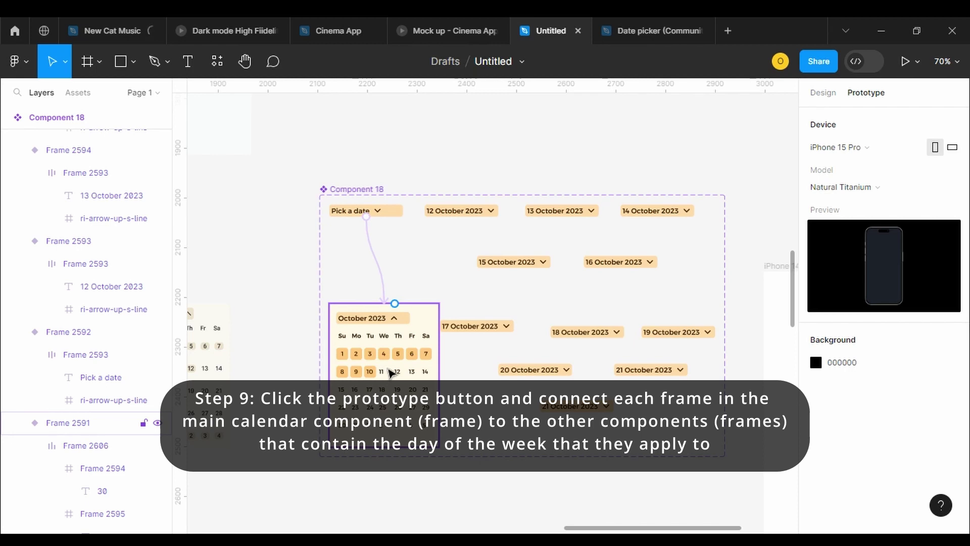
Duplicate the "12 October 2023" variant and place the copy just below the first row of variants
{"action": "left_click", "coordinate": [452, 218]}
{"action": "key", "text": "ctrl+d"}
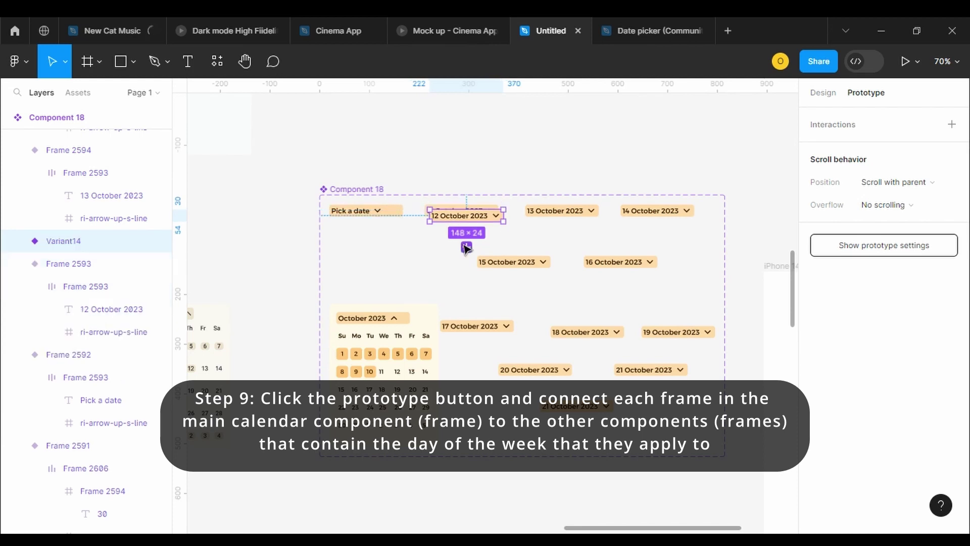
{"action": "left_click_drag", "start_coordinate": [449, 217], "coordinate": [413, 242]}
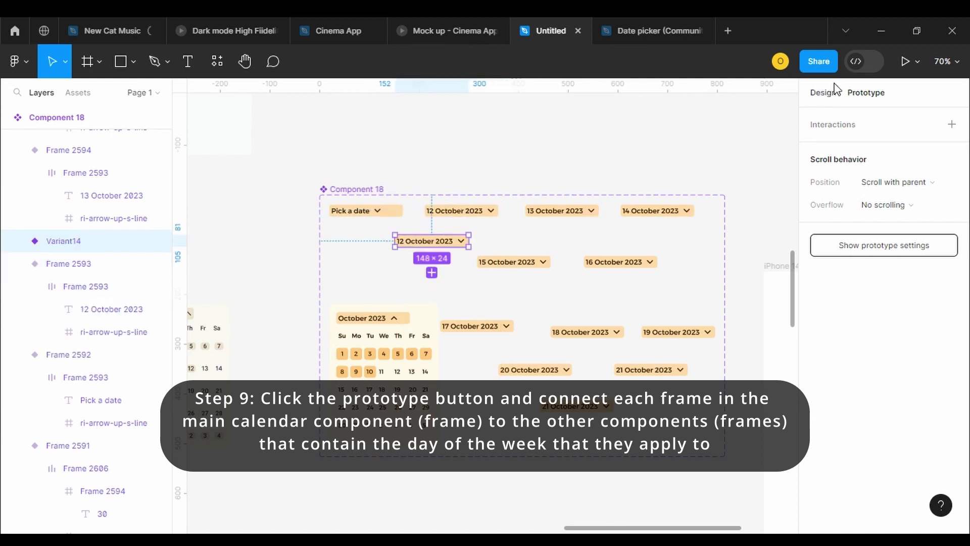
Change the text of the original "12 October 2023" variant in the first row to 11 October 2023
{"action": "key", "text": "alt+8"}
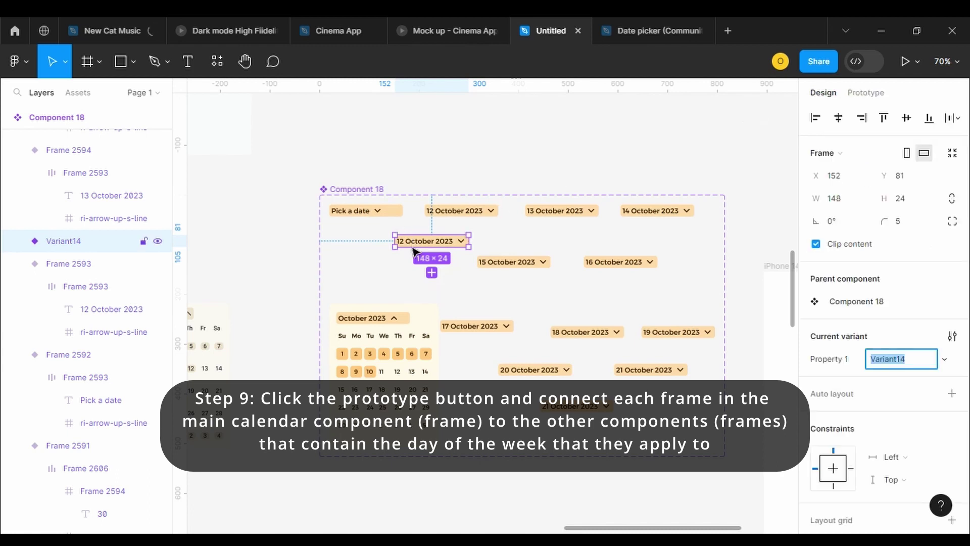
{"action": "double_click", "coordinate": [407, 248]}
{"action": "double_click", "coordinate": [408, 247]}
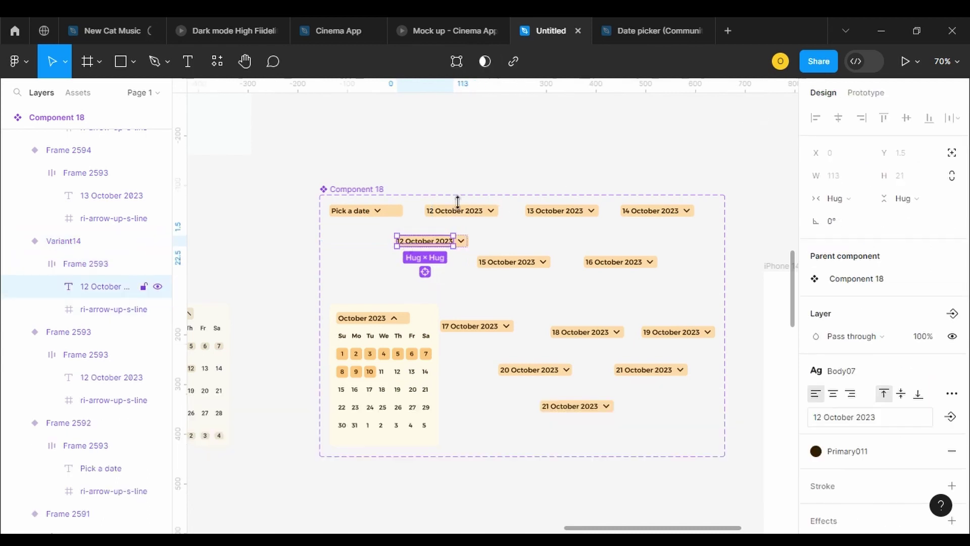
{"action": "left_click", "coordinate": [434, 215]}
{"action": "double_click", "coordinate": [435, 215]}
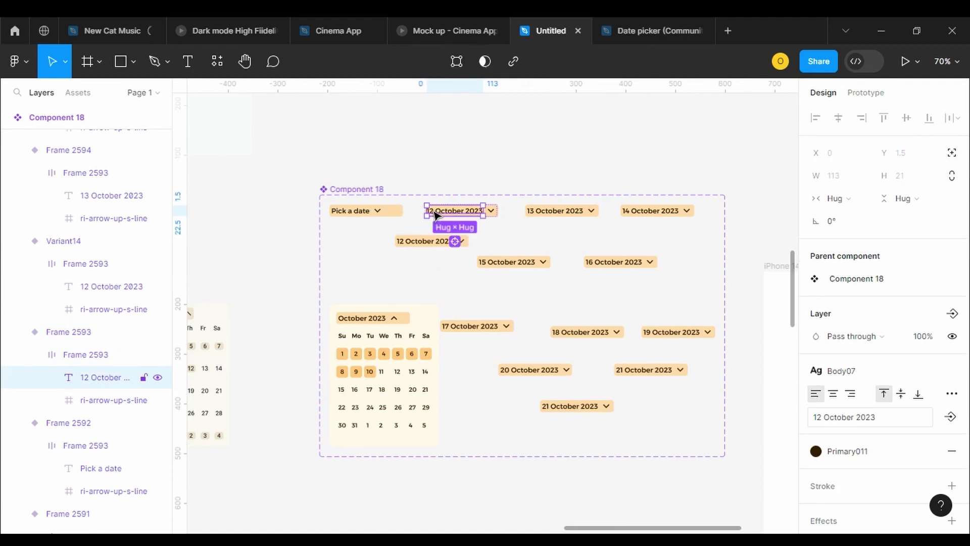
{"action": "double_click", "coordinate": [434, 215]}
{"action": "left_click", "coordinate": [434, 210]}
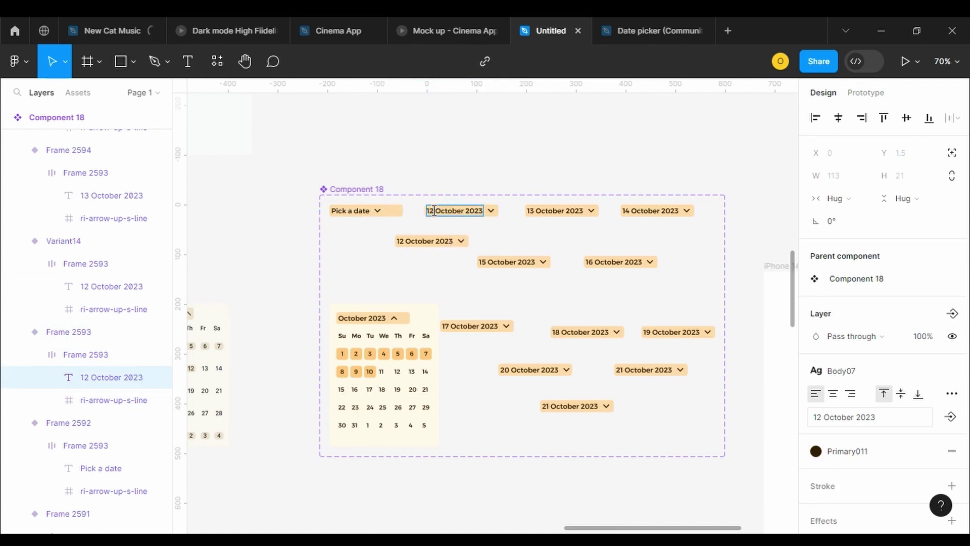
{"action": "key", "text": "BackSpace"}
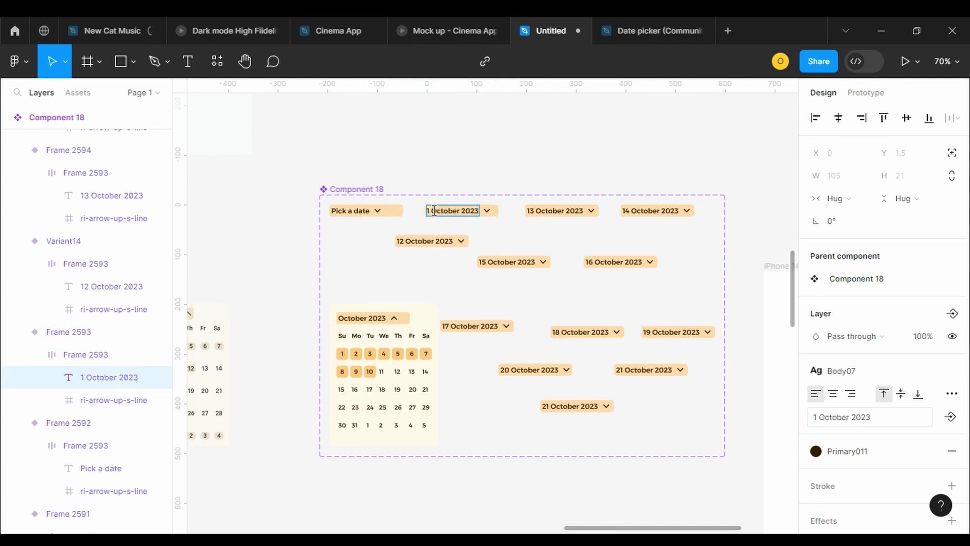
{"action": "type", "text": "1"}
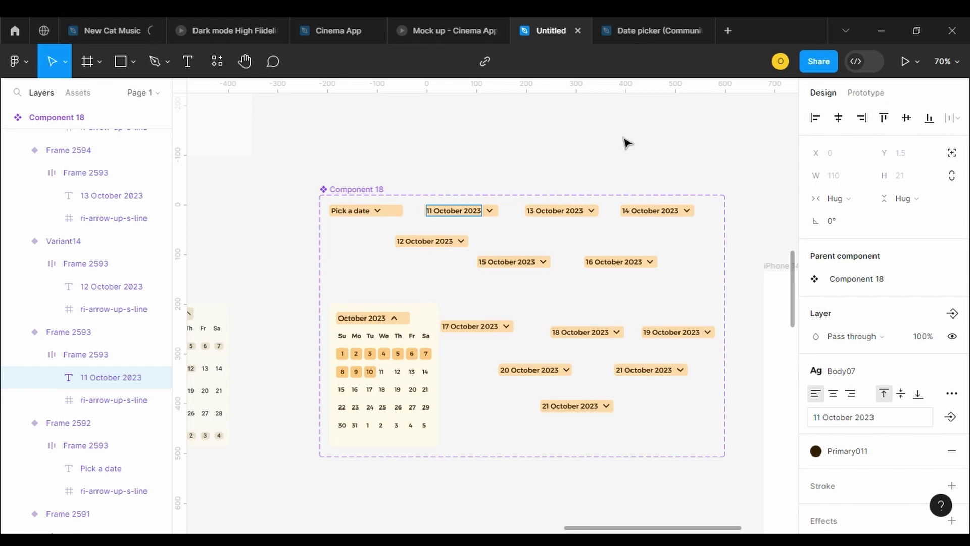
Connect day 11 in the calendar to the "11 October 2023" variant on tap, and link that variant back to the calendar
{"action": "left_click", "coordinate": [867, 93]}
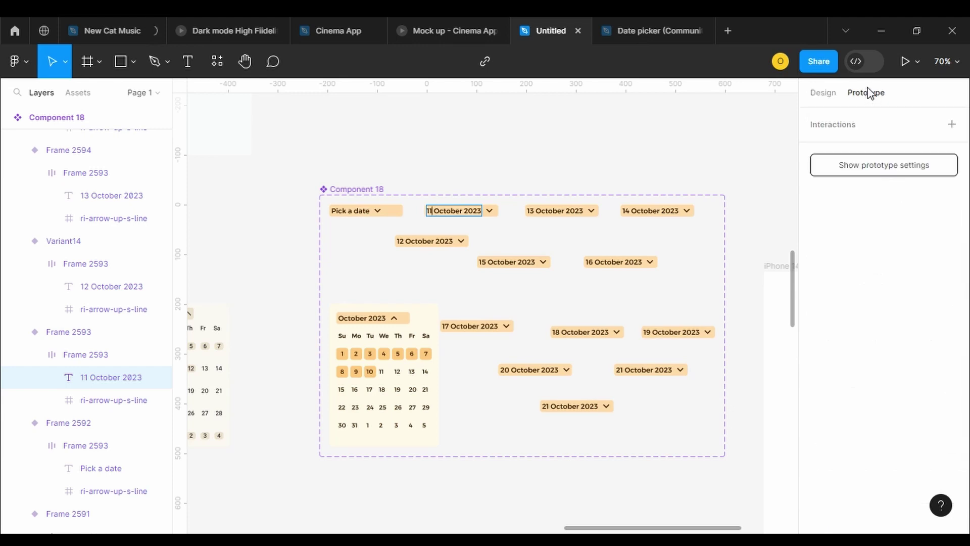
{"action": "left_click", "coordinate": [387, 374]}
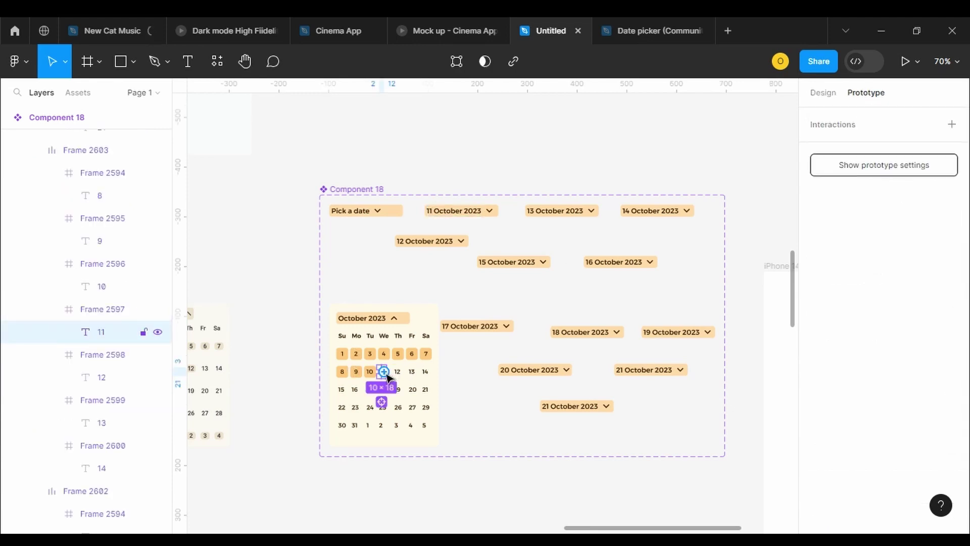
{"action": "left_click_drag", "start_coordinate": [384, 371], "coordinate": [491, 212]}
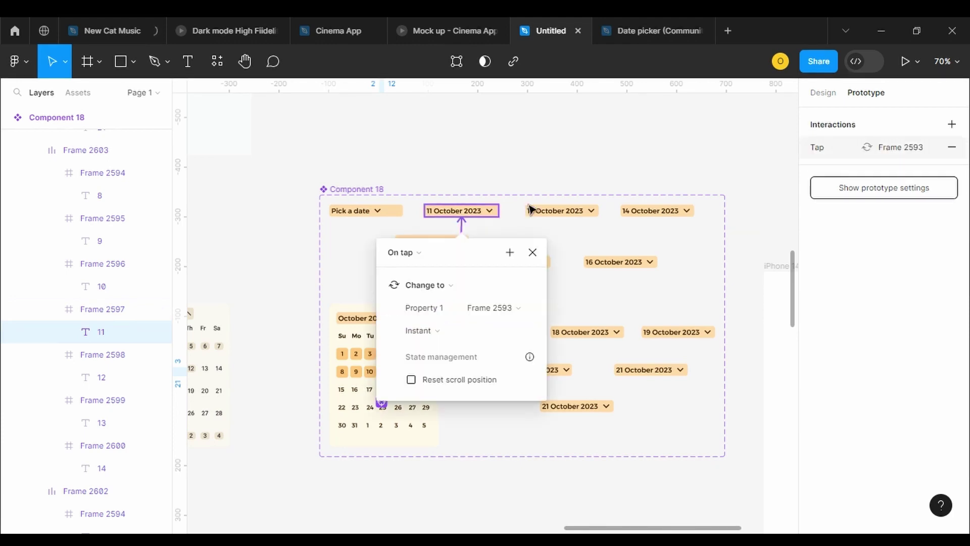
{"action": "left_click", "coordinate": [495, 215]}
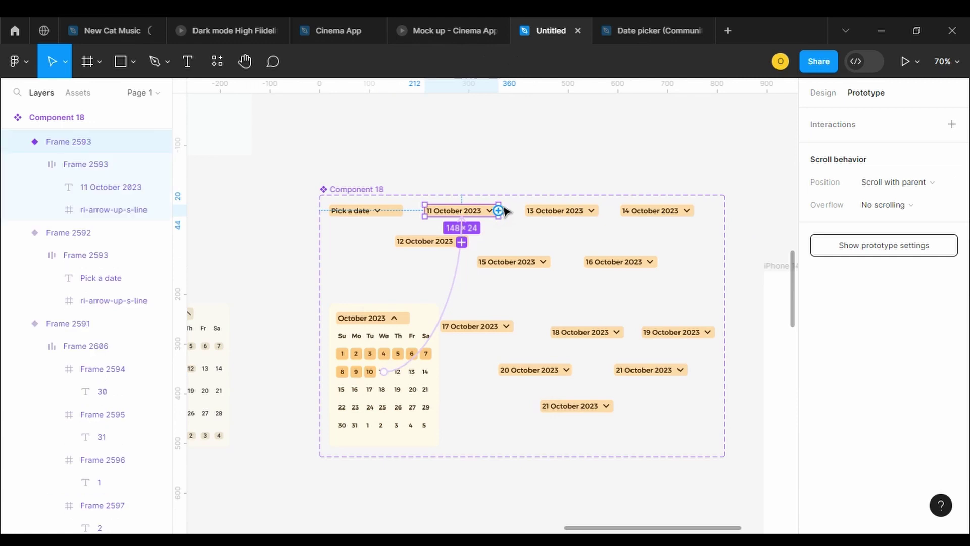
{"action": "left_click_drag", "start_coordinate": [405, 300], "coordinate": [401, 329]}
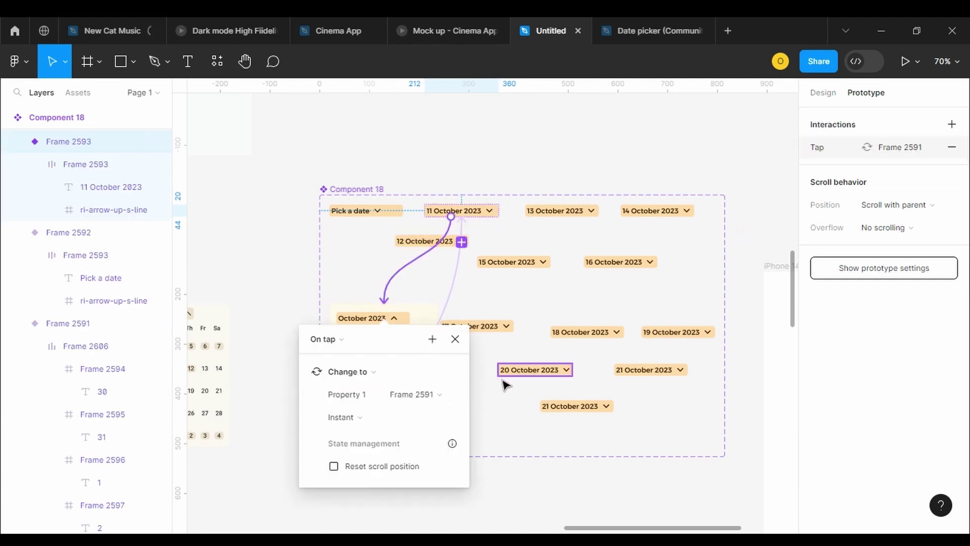
{"action": "left_click", "coordinate": [475, 394]}
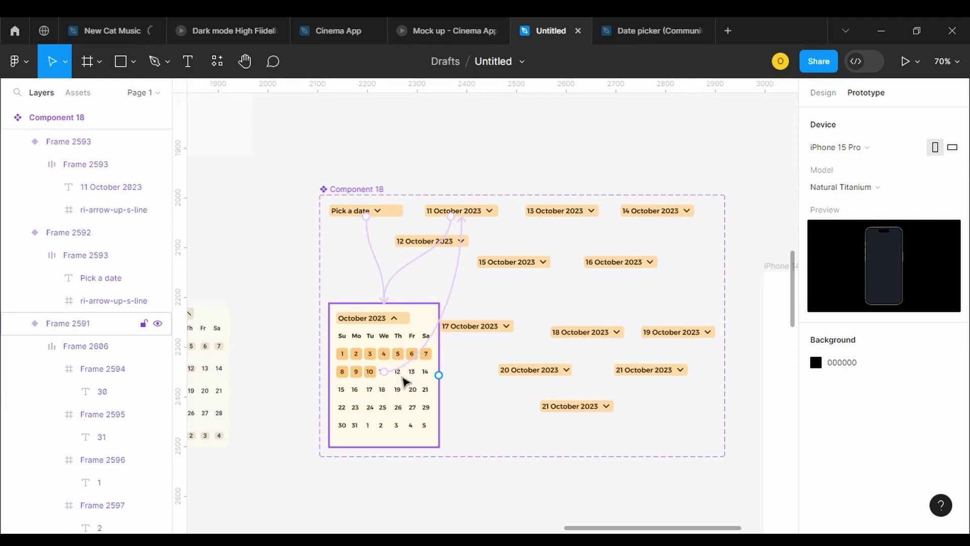
Connect day 12 in the calendar to the "12 October 2023" variant, and link that variant back to the calendar
{"action": "left_click", "coordinate": [404, 381]}
{"action": "left_click", "coordinate": [404, 380]}
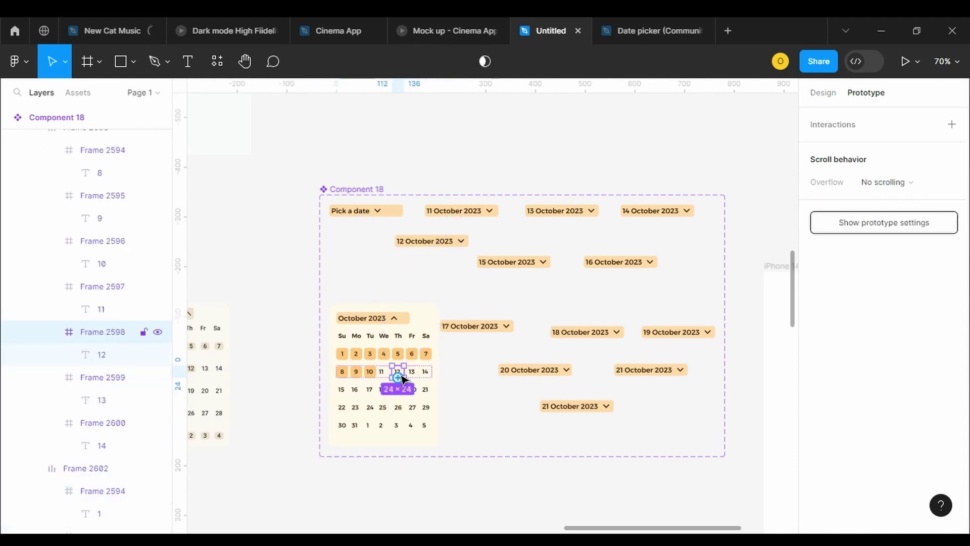
{"action": "left_click_drag", "start_coordinate": [401, 376], "coordinate": [461, 242]}
{"action": "left_click", "coordinate": [455, 244]}
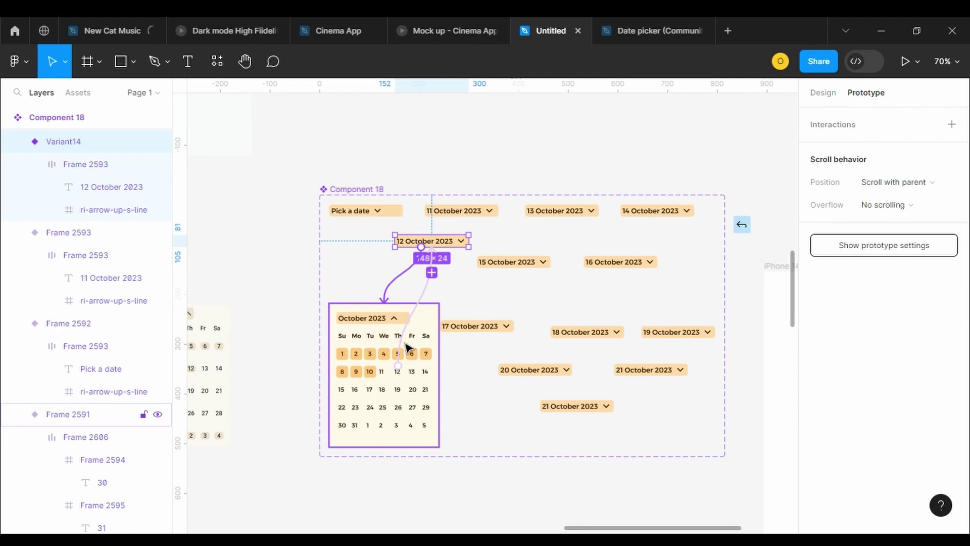
{"action": "left_click_drag", "start_coordinate": [406, 348], "coordinate": [407, 349]}
{"action": "key", "text": "Escape"}
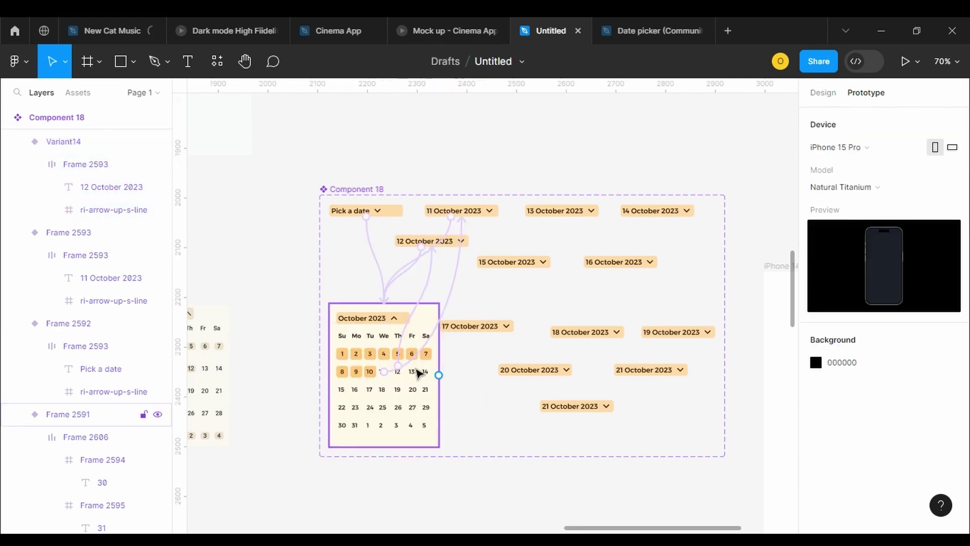
Connect day 13 in the calendar to the "13 October 2023" variant, and link that variant back to the calendar
{"action": "left_click", "coordinate": [413, 372]}
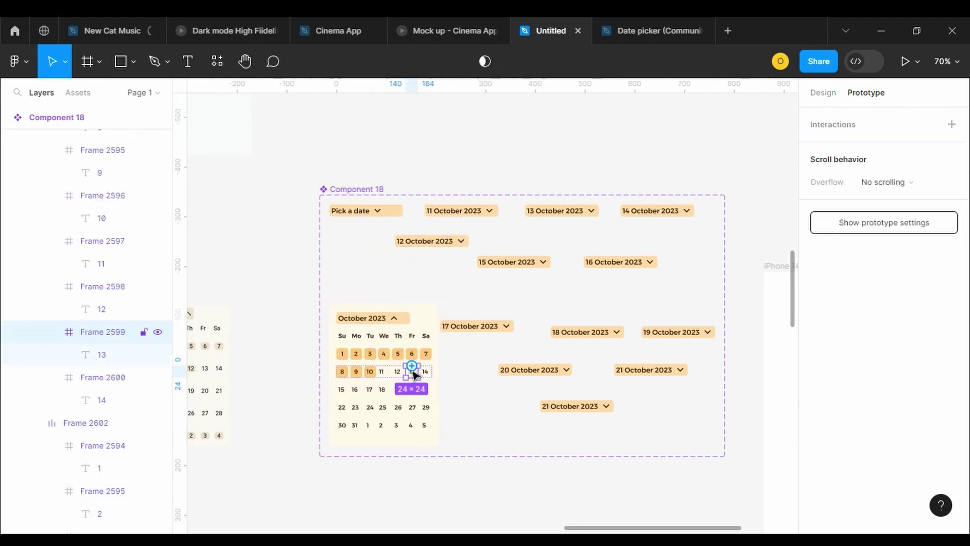
{"action": "left_click_drag", "start_coordinate": [413, 369], "coordinate": [546, 217]}
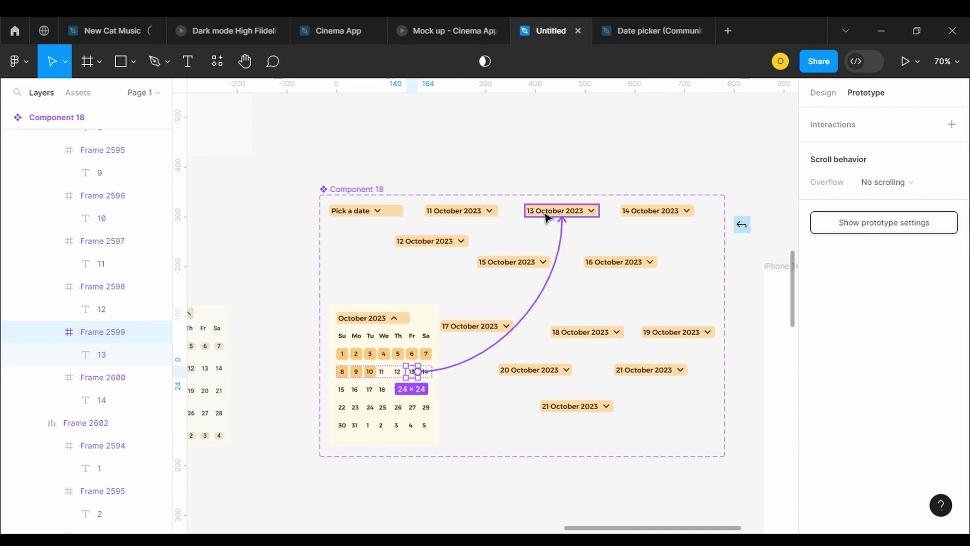
{"action": "left_click_drag", "start_coordinate": [601, 207], "coordinate": [382, 363]}
{"action": "left_click", "coordinate": [594, 215]}
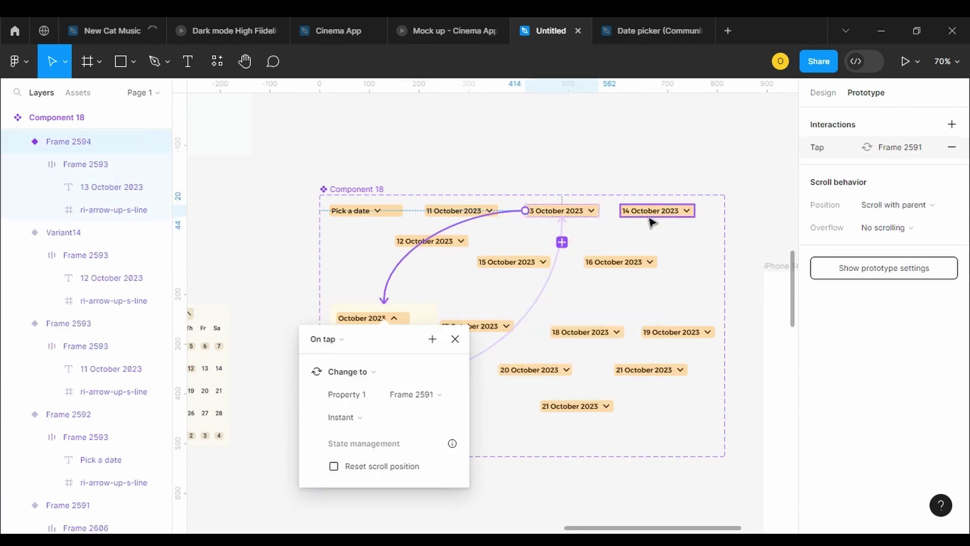
{"action": "key", "text": "Escape"}
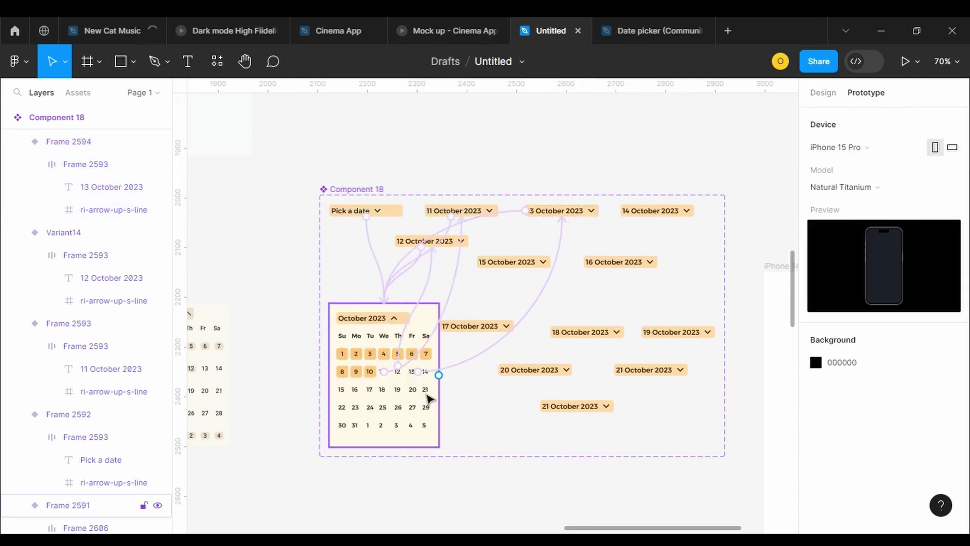
Connect day 21 in the calendar to the original "21 October 2023" variant, and link that variant back to the calendar
{"action": "left_click", "coordinate": [429, 396]}
{"action": "double_click", "coordinate": [428, 393]}
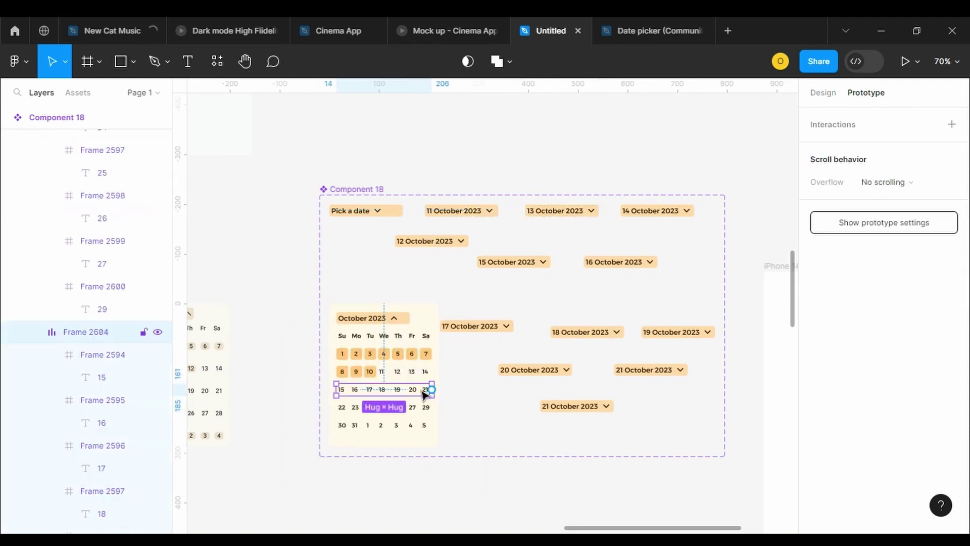
{"action": "double_click", "coordinate": [428, 391]}
{"action": "left_click_drag", "start_coordinate": [642, 370], "coordinate": [433, 385]}
{"action": "left_click", "coordinate": [626, 370]}
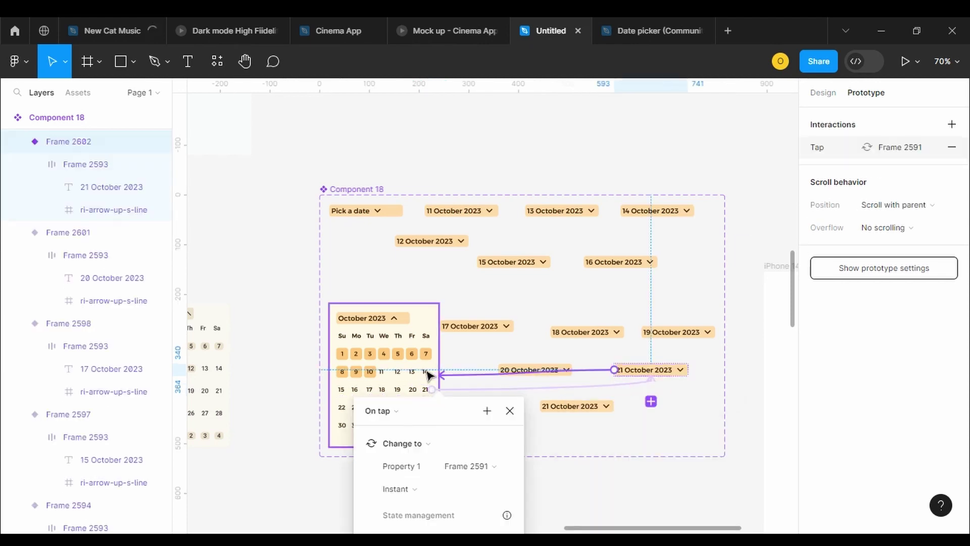
Connect day 14 in the calendar to the "14 October 2023" variant, and link that variant back to the calendar
{"action": "left_click", "coordinate": [427, 371]}
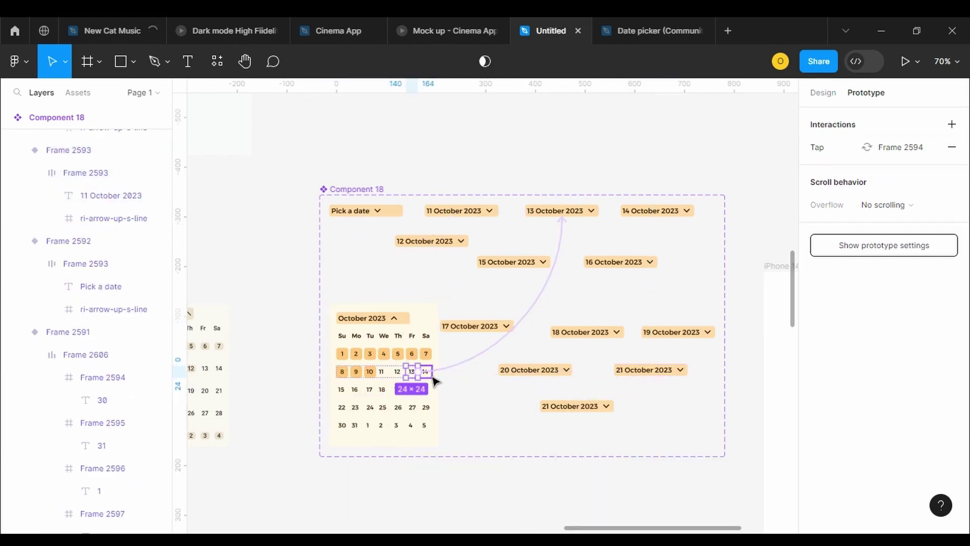
{"action": "left_click", "coordinate": [429, 373]}
{"action": "left_click_drag", "start_coordinate": [433, 371], "coordinate": [675, 206]}
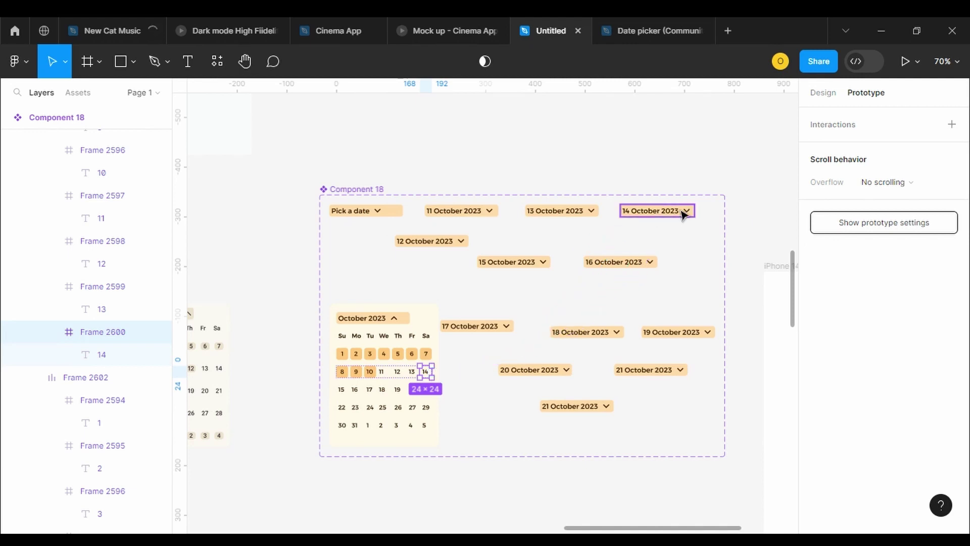
{"action": "left_click_drag", "start_coordinate": [432, 372], "coordinate": [411, 354]}
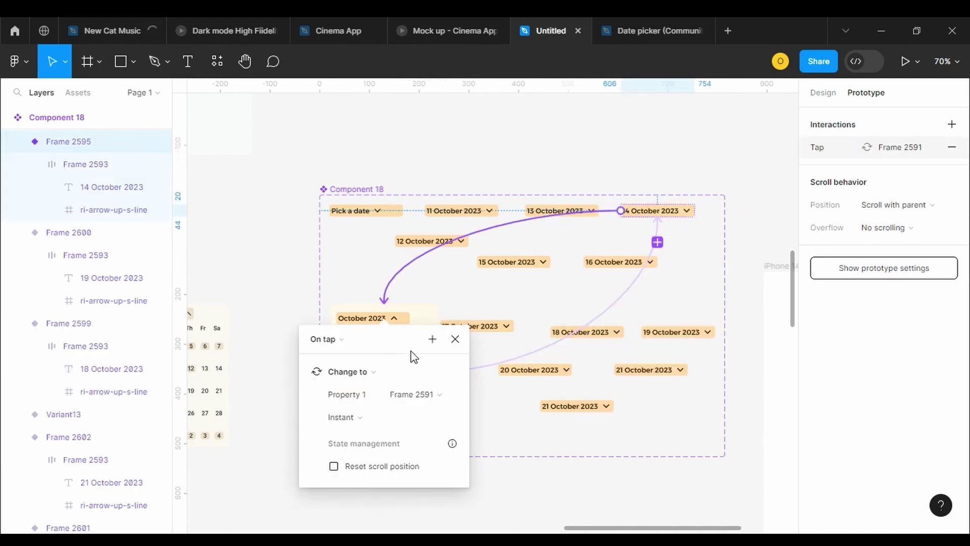
{"action": "key", "text": "Escape"}
Connect day 15 in the calendar to the "15 October 2023" variant, and link that variant back to the calendar
{"action": "left_click", "coordinate": [344, 396]}
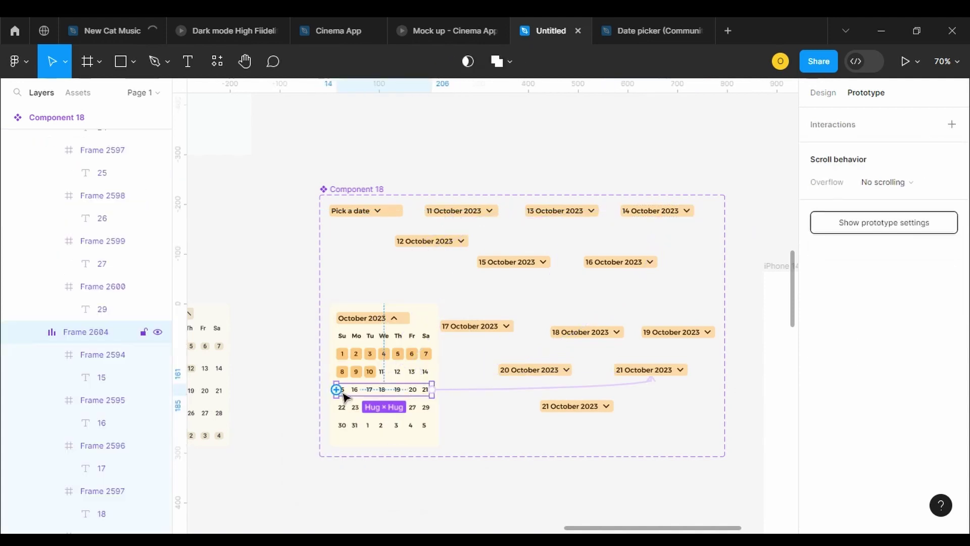
{"action": "left_click", "coordinate": [347, 393]}
{"action": "left_click", "coordinate": [340, 392]}
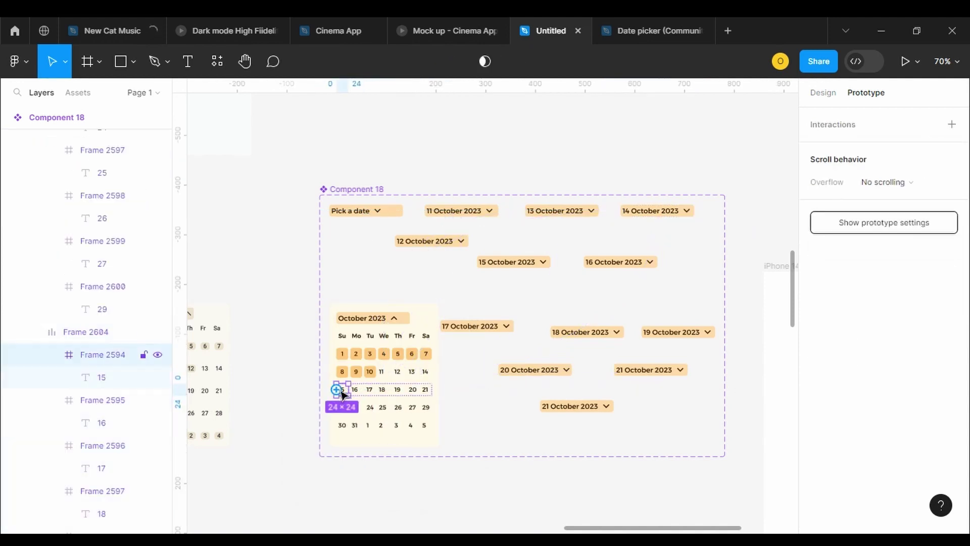
{"action": "left_click_drag", "start_coordinate": [348, 390], "coordinate": [552, 256]}
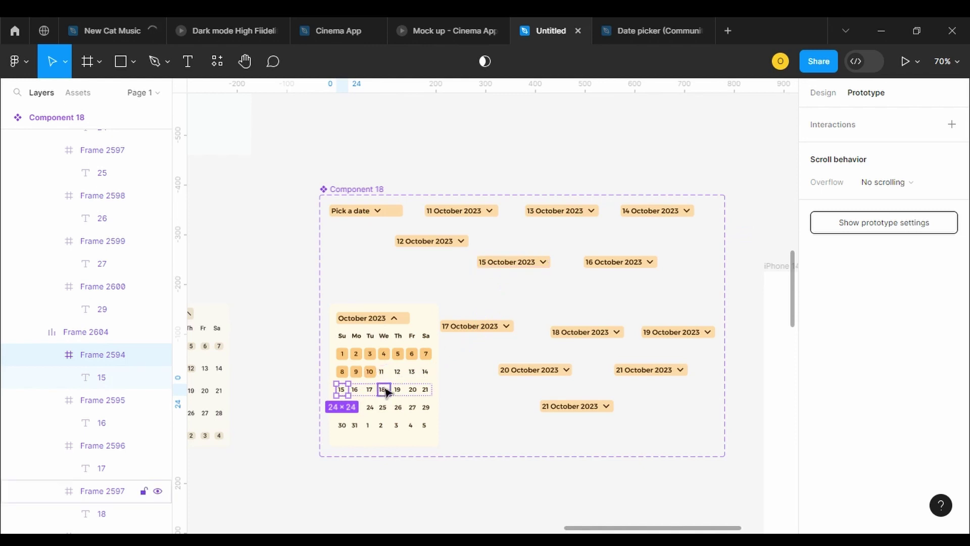
{"action": "left_click_drag", "start_coordinate": [349, 390], "coordinate": [502, 271]}
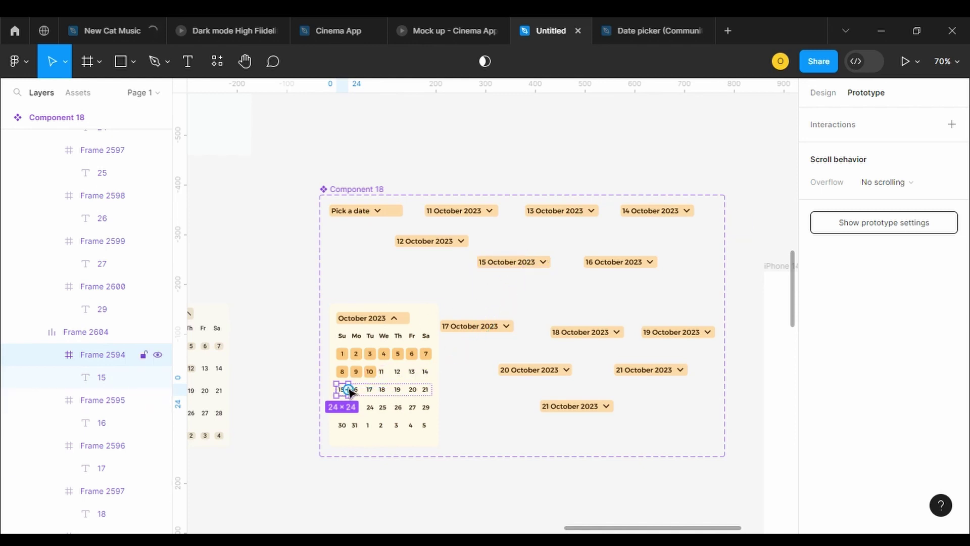
{"action": "left_click_drag", "start_coordinate": [349, 390], "coordinate": [549, 264]}
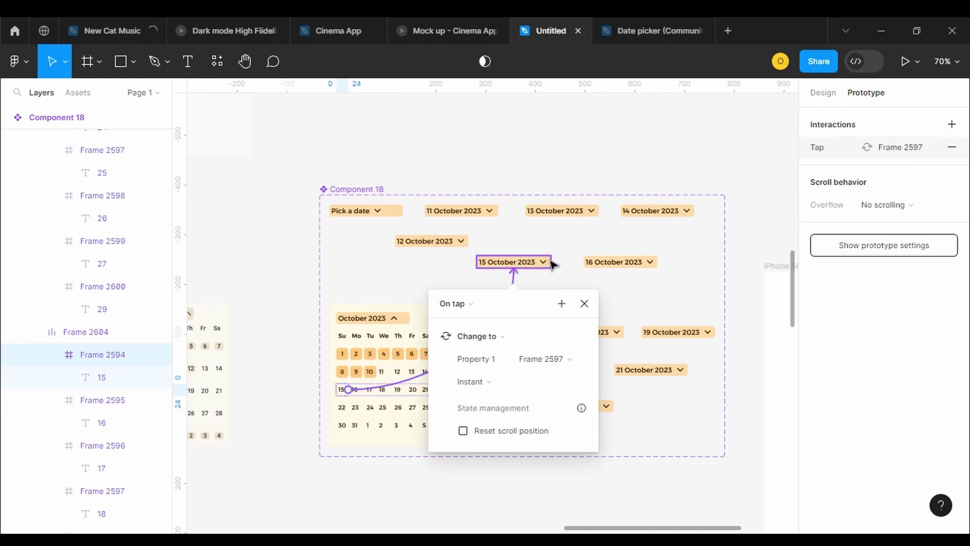
{"action": "left_click", "coordinate": [508, 262]}
{"action": "left_click_drag", "start_coordinate": [477, 262], "coordinate": [384, 365]}
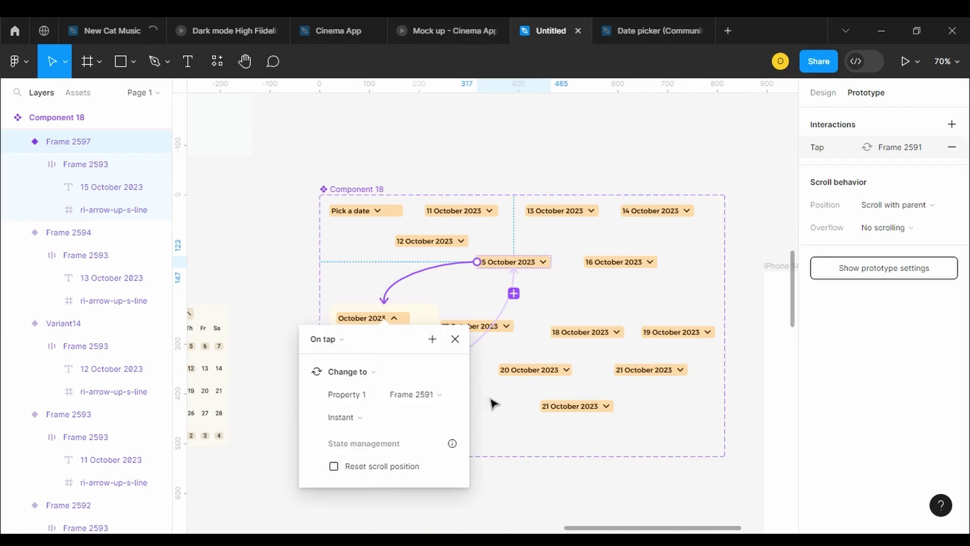
{"action": "key", "text": "Escape"}
Try to connect day 16 in the calendar to the "16 October 2023" variant
{"action": "left_click", "coordinate": [361, 397]}
{"action": "left_click_drag", "start_coordinate": [432, 389], "coordinate": [652, 374]}
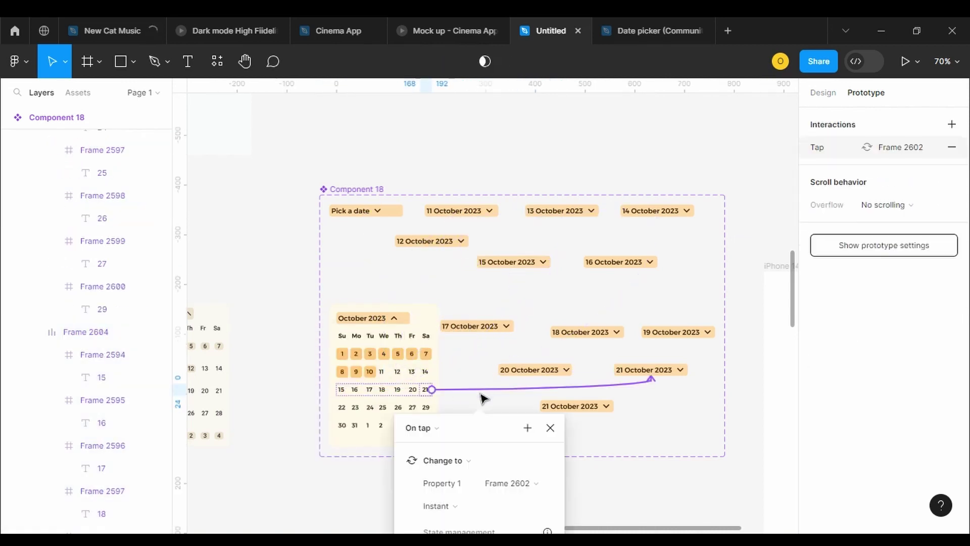
{"action": "left_click", "coordinate": [355, 389]}
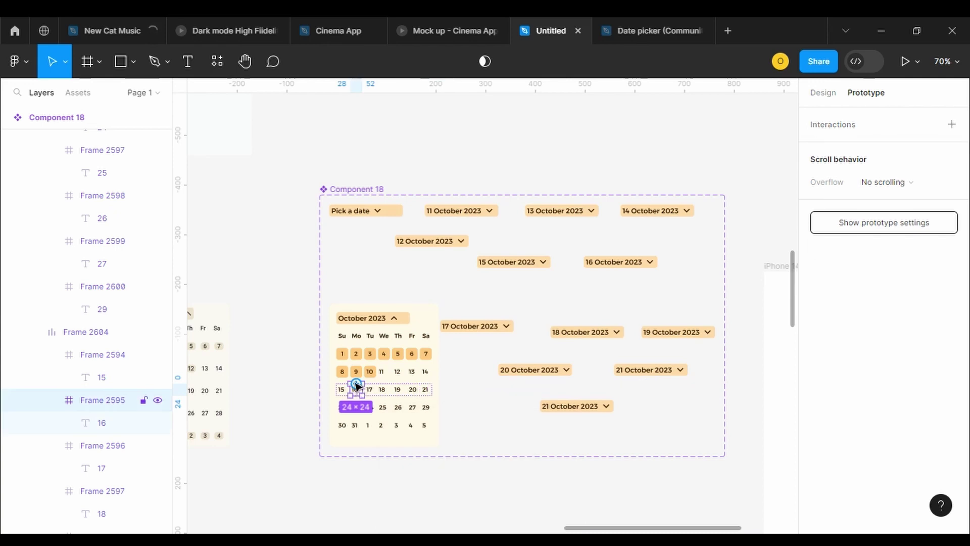
{"action": "left_click_drag", "start_coordinate": [357, 388], "coordinate": [621, 259]}
{"action": "mouse_move", "coordinate": [356, 392]}
{"action": "left_click_drag", "start_coordinate": [357, 392], "coordinate": [640, 275]}
{"action": "mouse_move", "coordinate": [364, 392]}
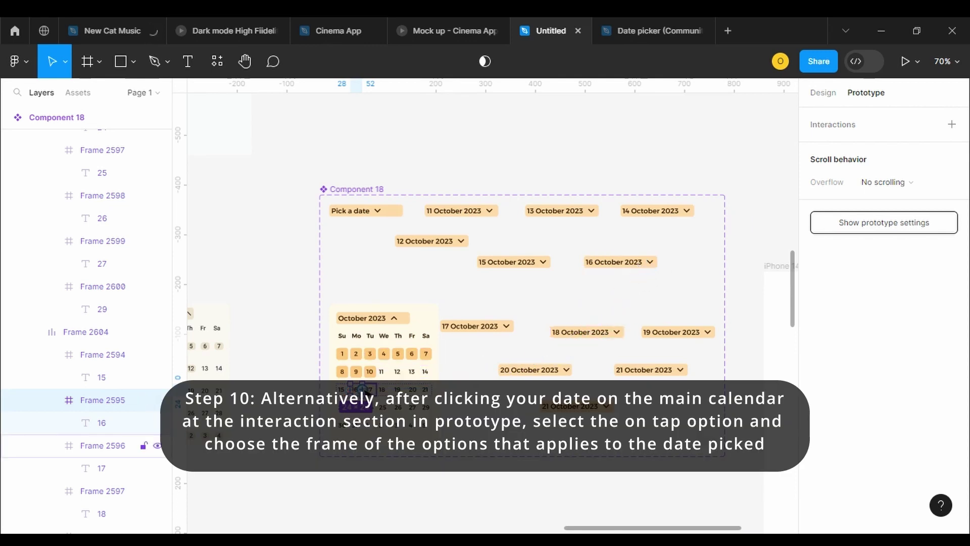
{"action": "left_click_drag", "start_coordinate": [365, 392], "coordinate": [617, 273]}
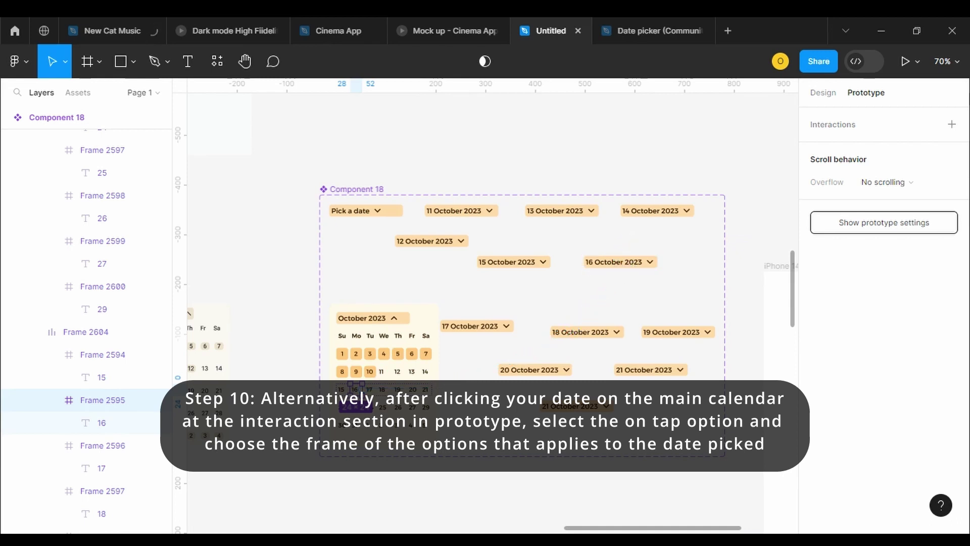
Add an on-tap interaction with the Change to action to day 16, and select the "16 October 2023" variant to identify its frame
{"action": "left_click", "coordinate": [952, 125]}
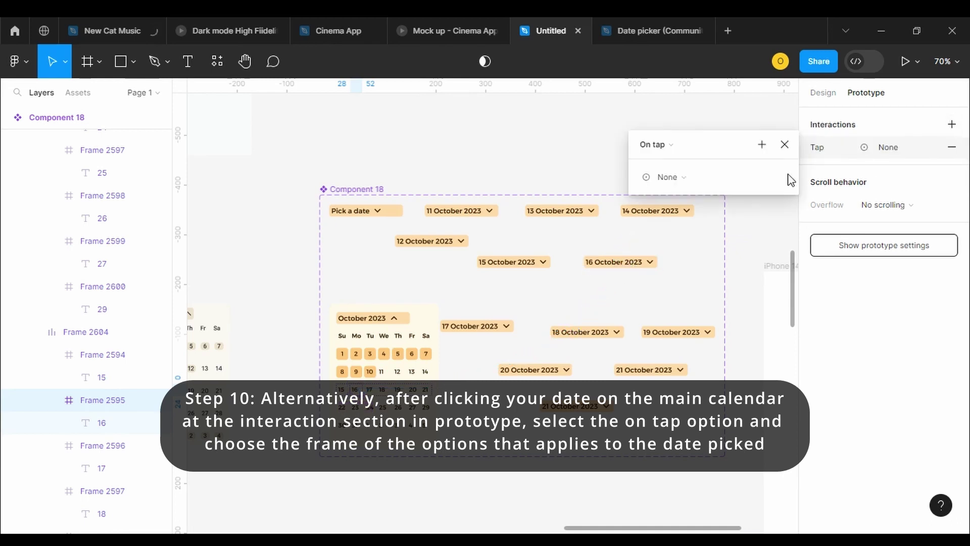
{"action": "left_click", "coordinate": [674, 177]}
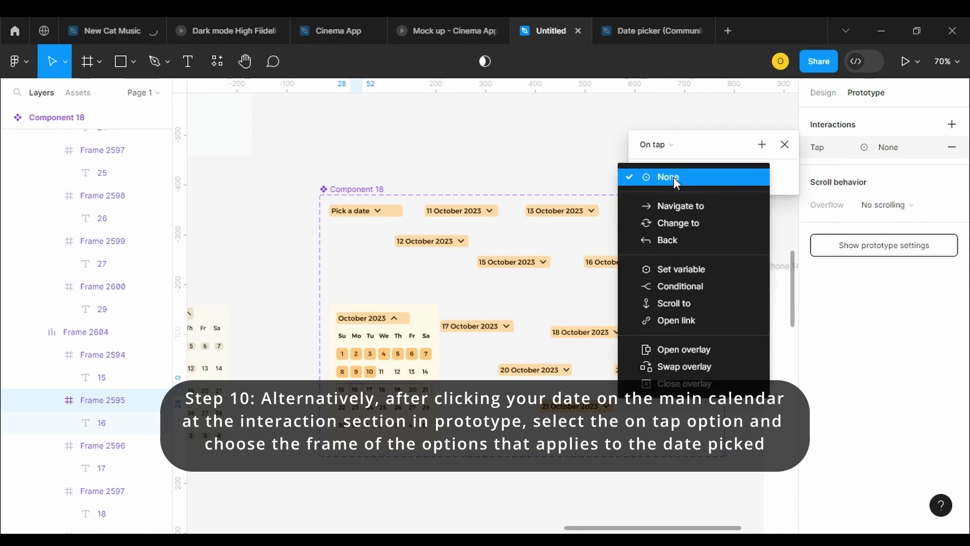
{"action": "left_click", "coordinate": [669, 225]}
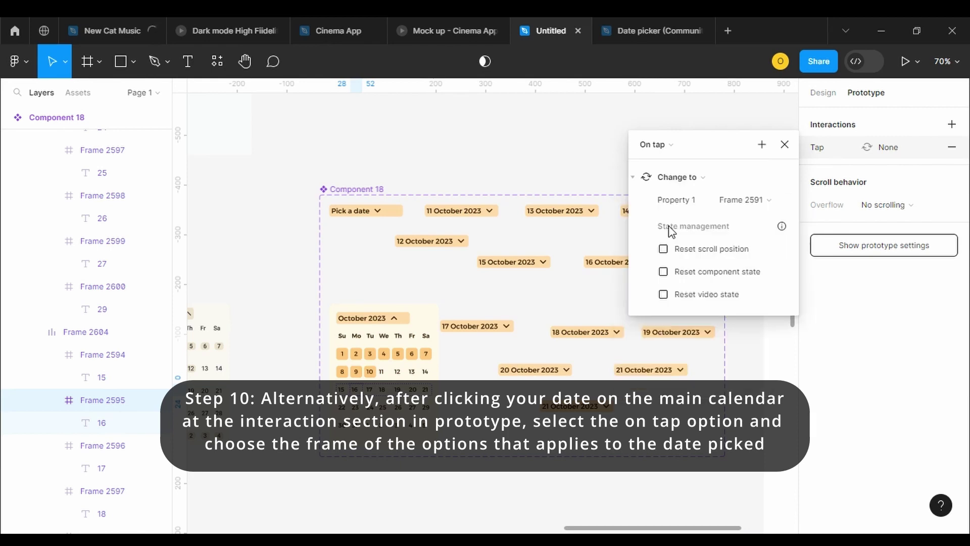
{"action": "left_click", "coordinate": [734, 205]}
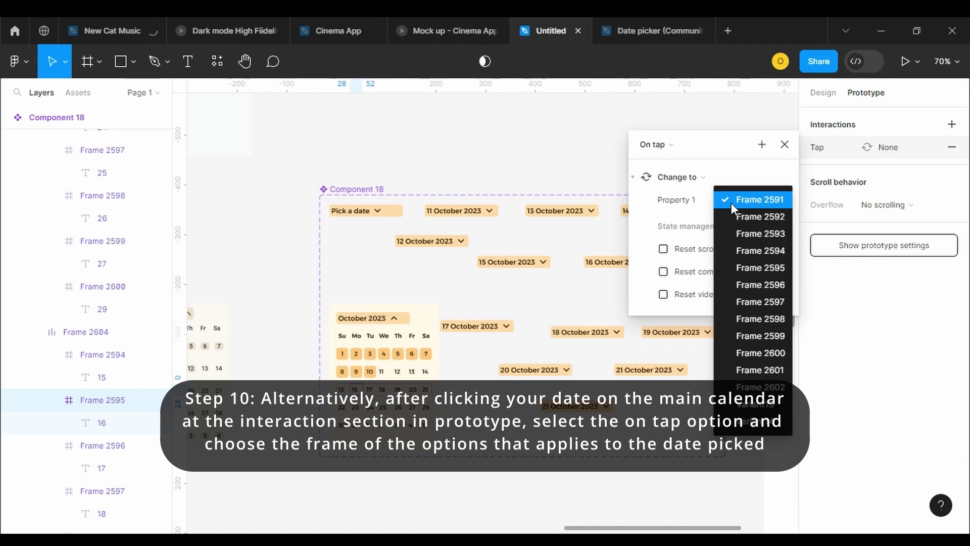
{"action": "left_click", "coordinate": [611, 266]}
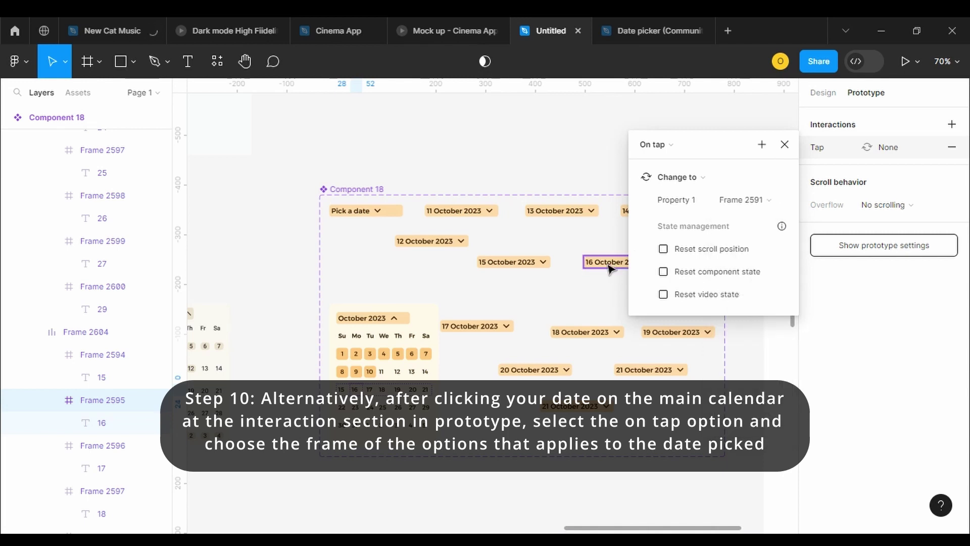
{"action": "left_click", "coordinate": [611, 267]}
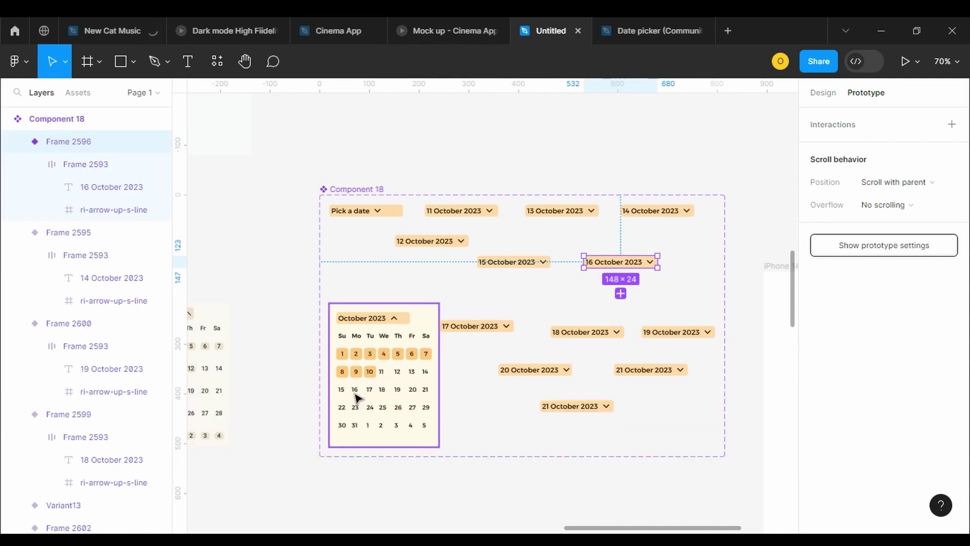
Reselect day 16 in the calendar to link it to the "16 October 2023" variant
{"action": "left_click", "coordinate": [358, 396]}
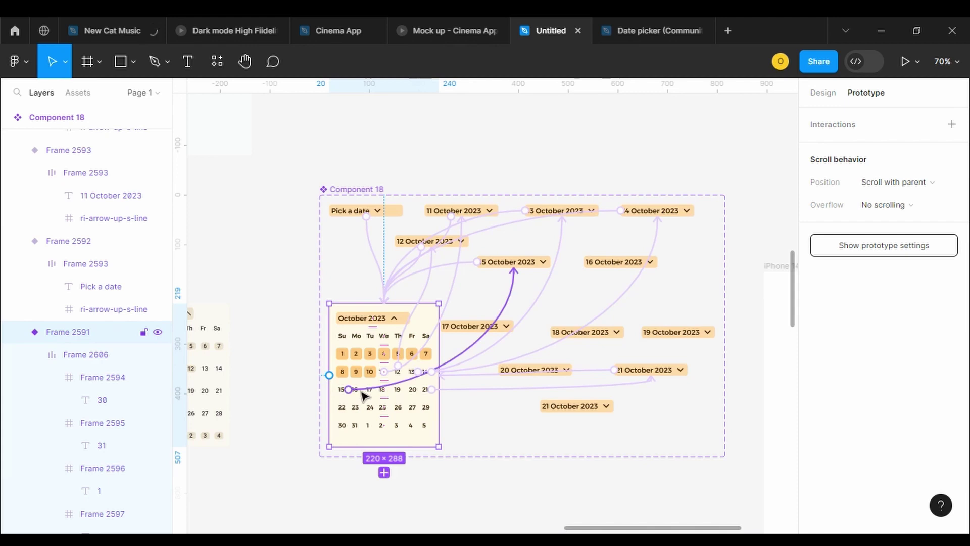
{"action": "left_click", "coordinate": [602, 264]}
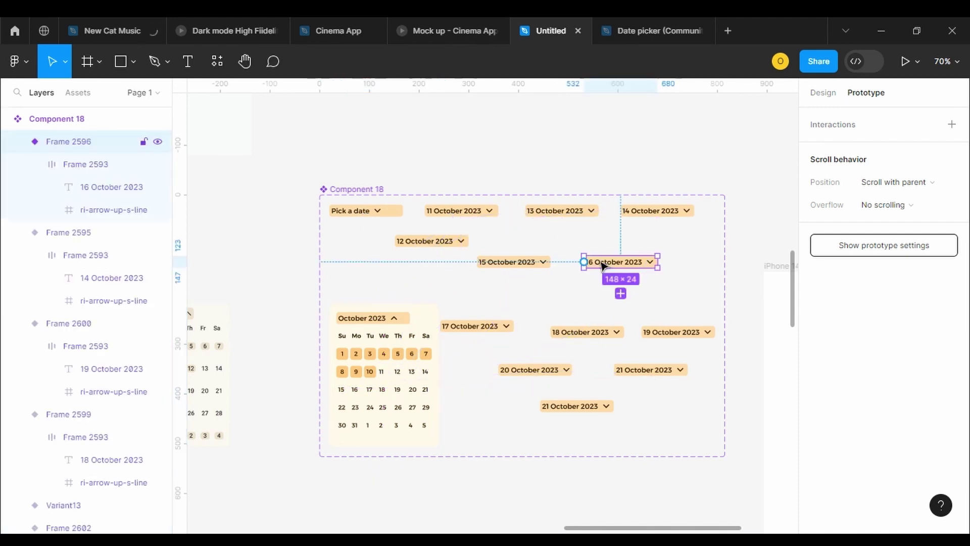
{"action": "left_click", "coordinate": [357, 392]}
{"action": "left_click", "coordinate": [358, 393]}
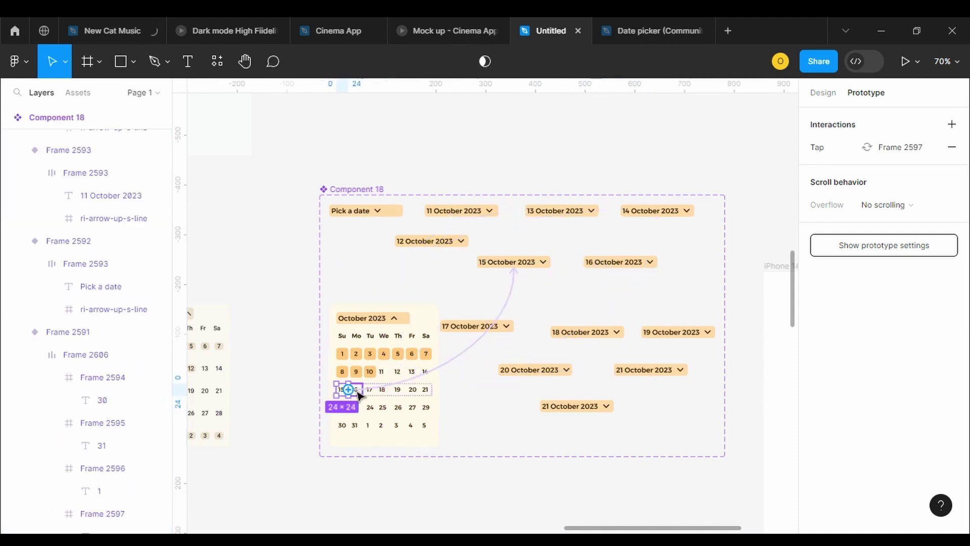
{"action": "left_click", "coordinate": [362, 395]}
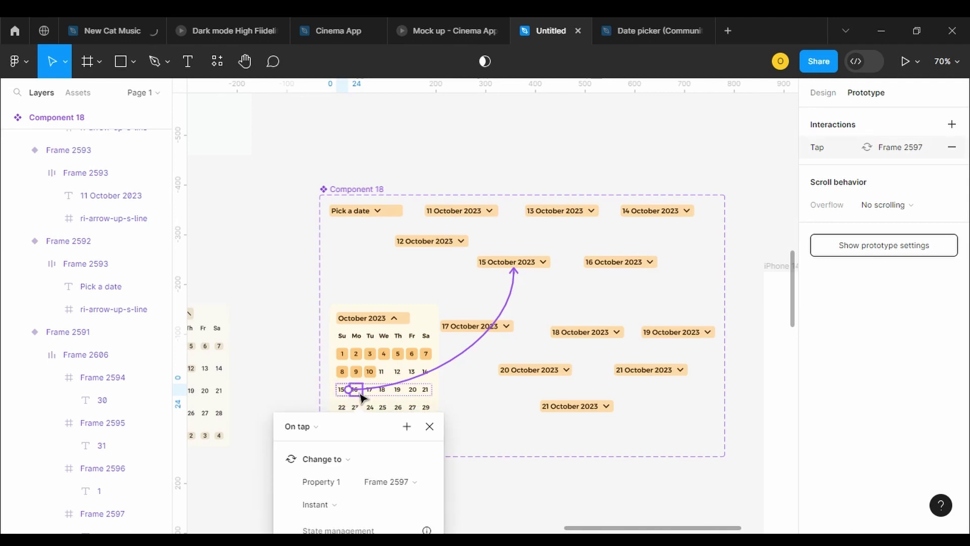